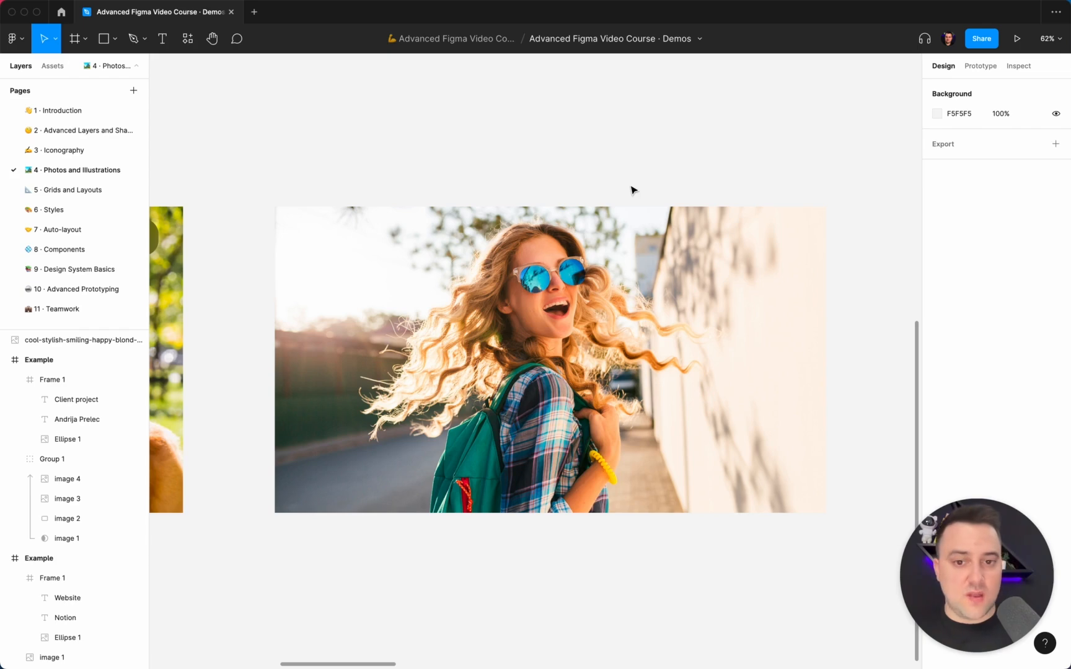
Step: Open the image fill settings of the smiling woman photo and look through its scale modes and fill types, keeping Image
{"action": "left_click", "coordinate": [631, 302]}
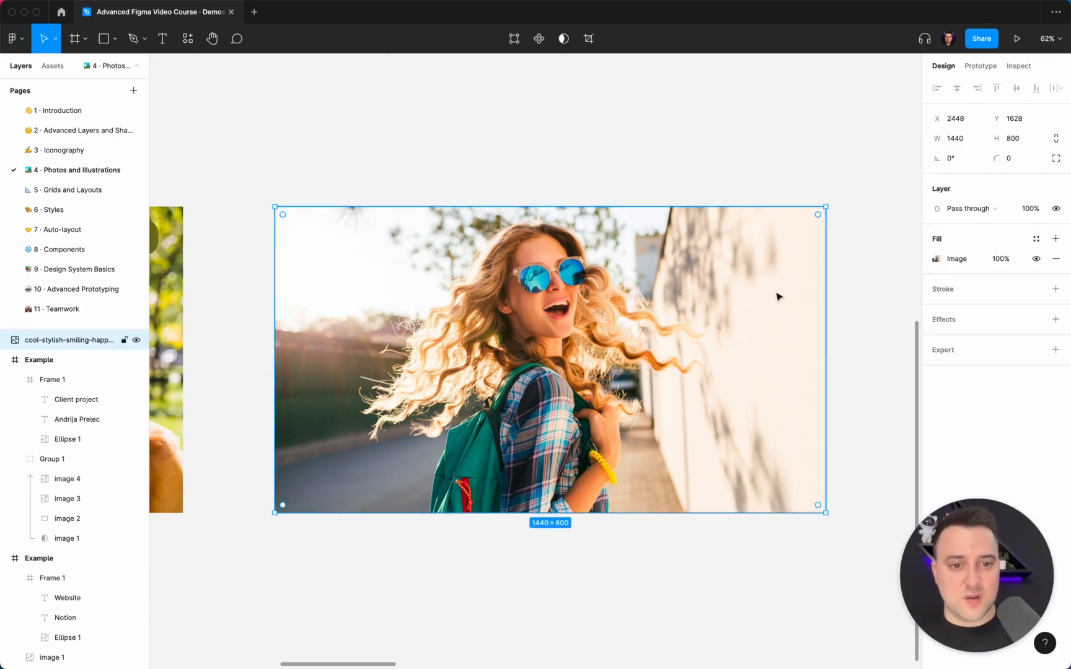
{"action": "left_click", "coordinate": [945, 262]}
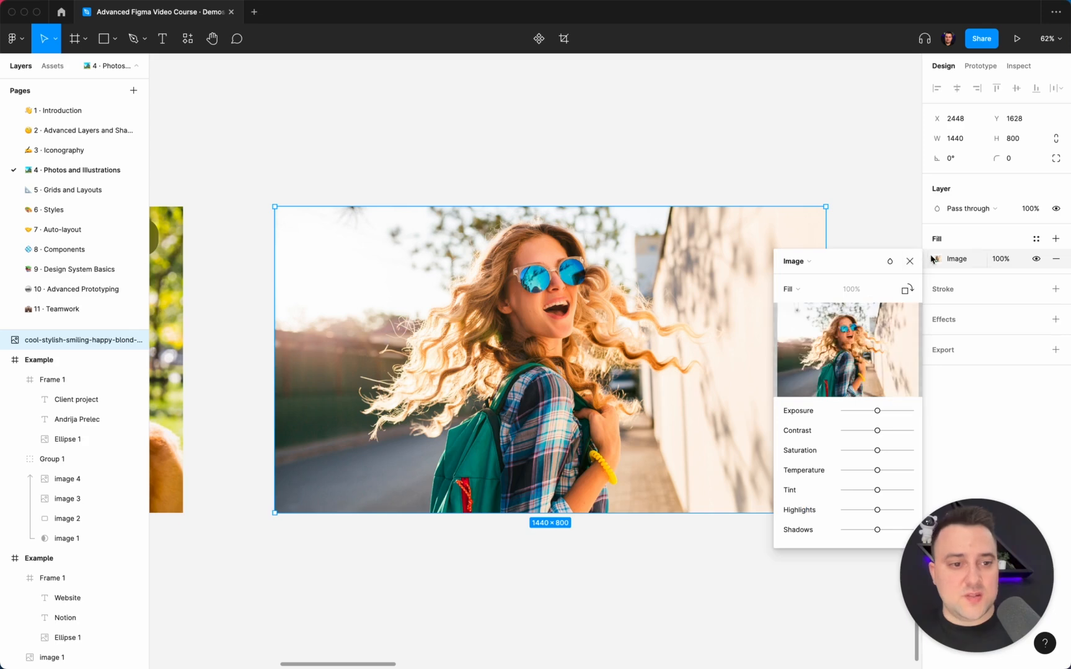
{"action": "left_click", "coordinate": [938, 261]}
{"action": "left_click", "coordinate": [938, 260]}
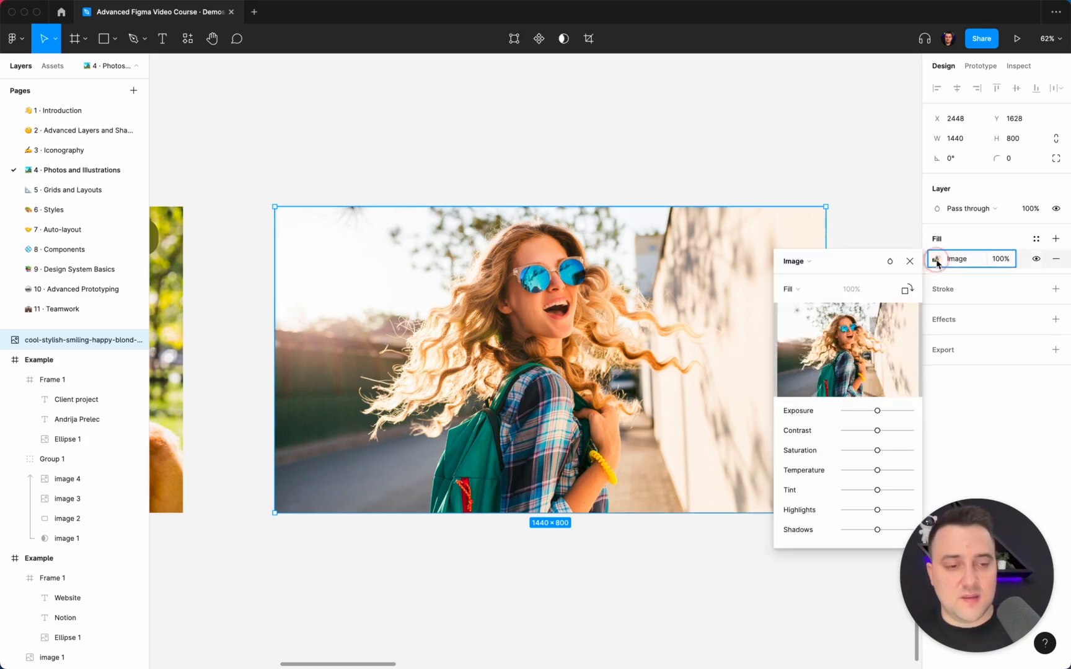
{"action": "left_click", "coordinate": [811, 289]}
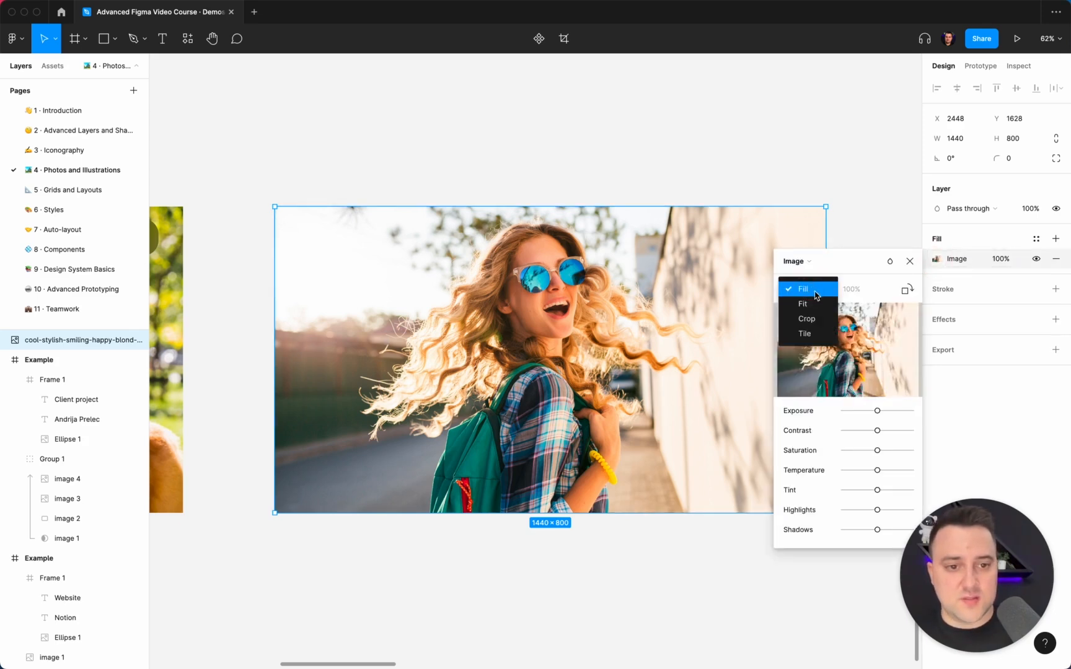
{"action": "left_click", "coordinate": [830, 256]}
{"action": "left_click", "coordinate": [819, 267]}
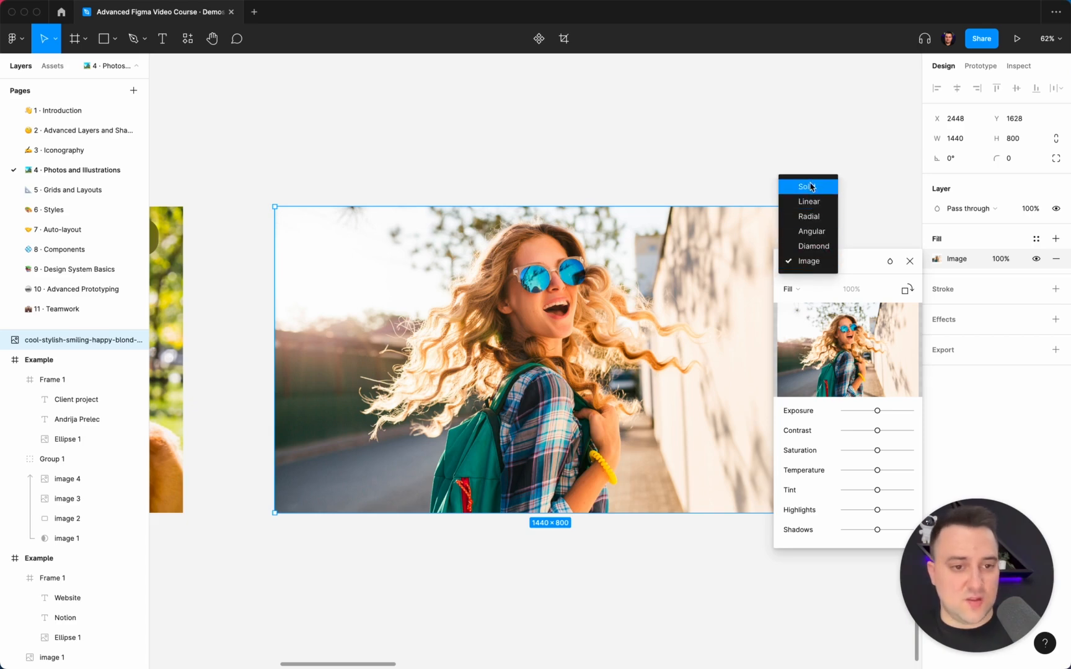
{"action": "left_click", "coordinate": [807, 265]}
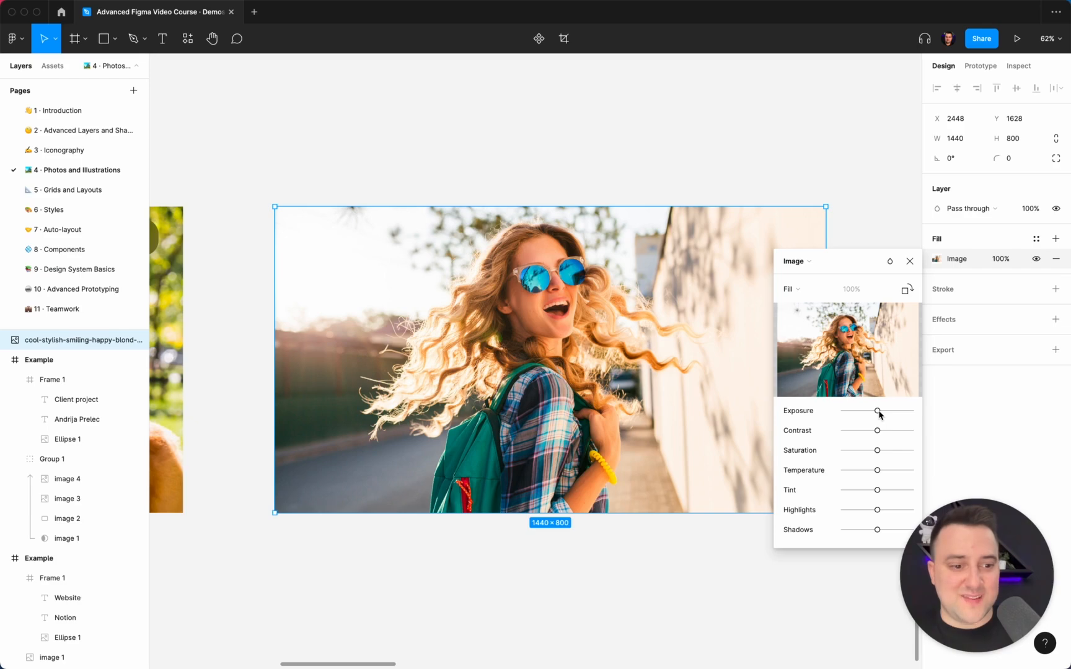
Step: Lower the photo's exposure slightly below neutral in small increments
{"action": "mouse_move", "coordinate": [878, 411]}
{"action": "left_mouse_down"}
{"action": "mouse_move", "coordinate": [929, 412]}
{"action": "mouse_move", "coordinate": [831, 409]}
{"action": "mouse_move", "coordinate": [933, 413]}
{"action": "mouse_move", "coordinate": [824, 414]}
{"action": "mouse_move", "coordinate": [878, 410]}
{"action": "left_mouse_up"}
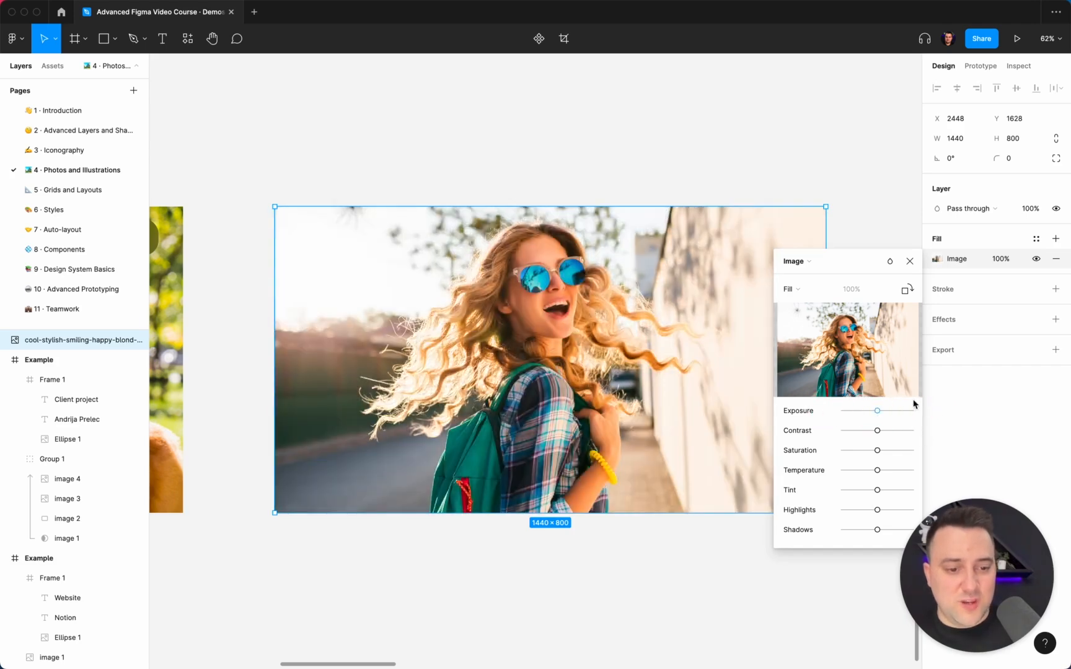
{"action": "left_click", "coordinate": [879, 411]}
{"action": "key", "text": "Right"}
{"action": "key", "text": "Left"}
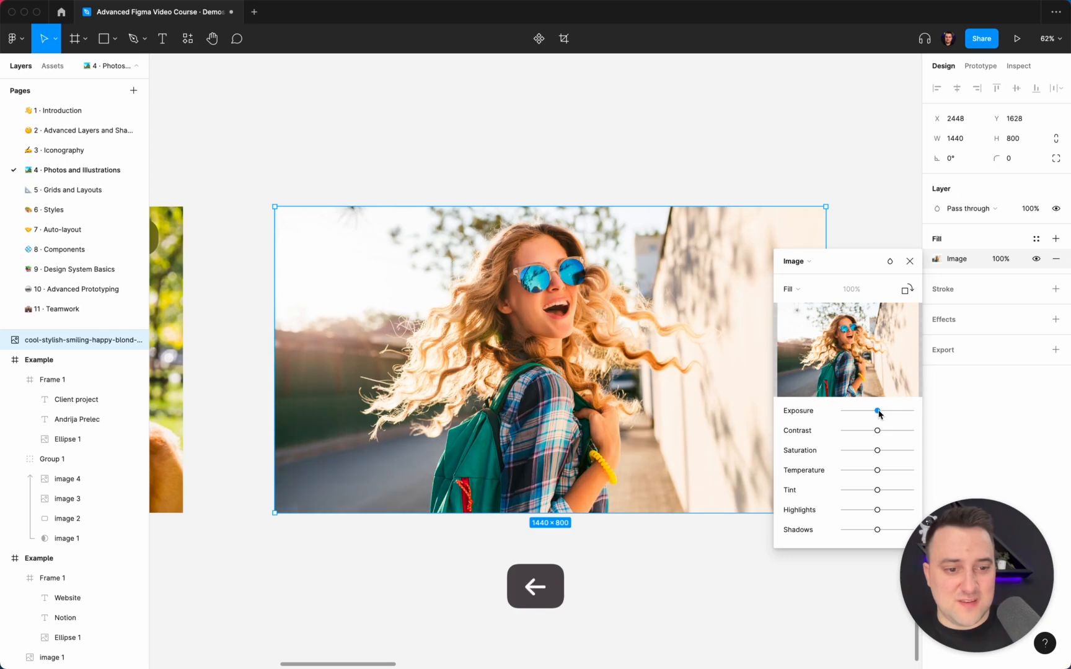
{"action": "key", "text": "Right"}
{"action": "key", "text": "Left"}
{"action": "key", "text": "Right"}
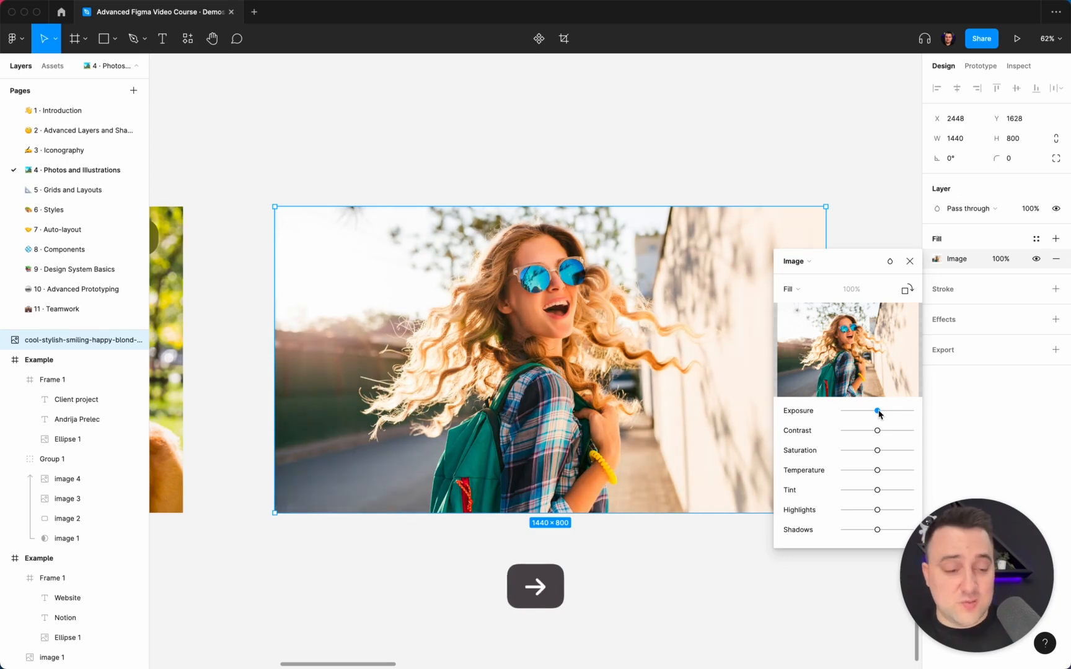
{"action": "key", "text": "Left"}
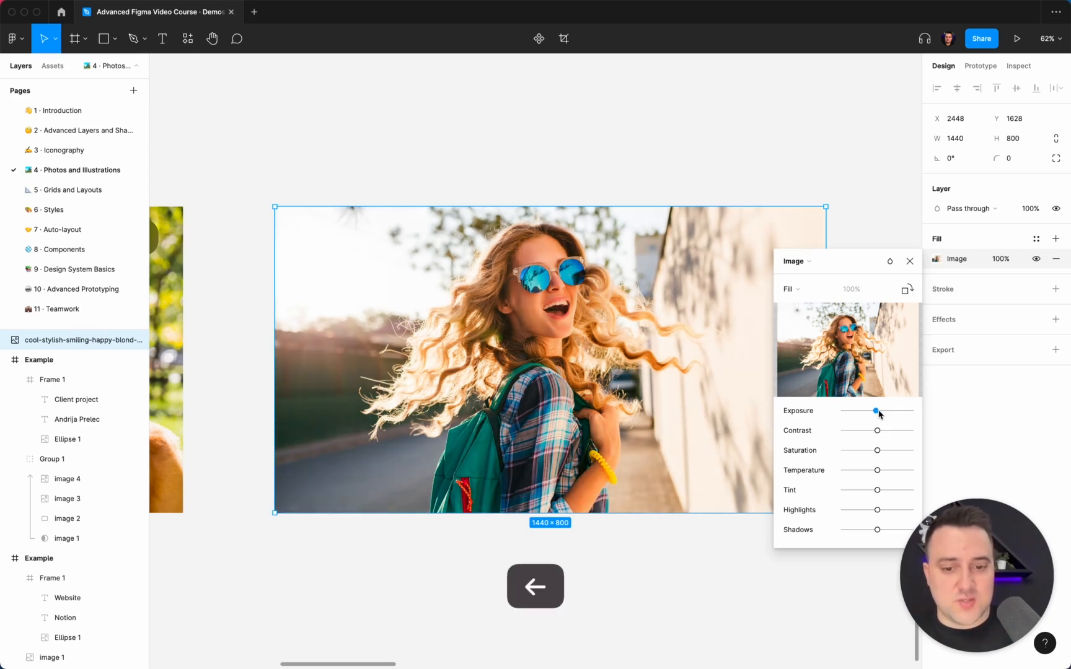
{"action": "key", "text": "Right"}
{"action": "key", "text": "Left"}
{"action": "key", "text": "Left"}
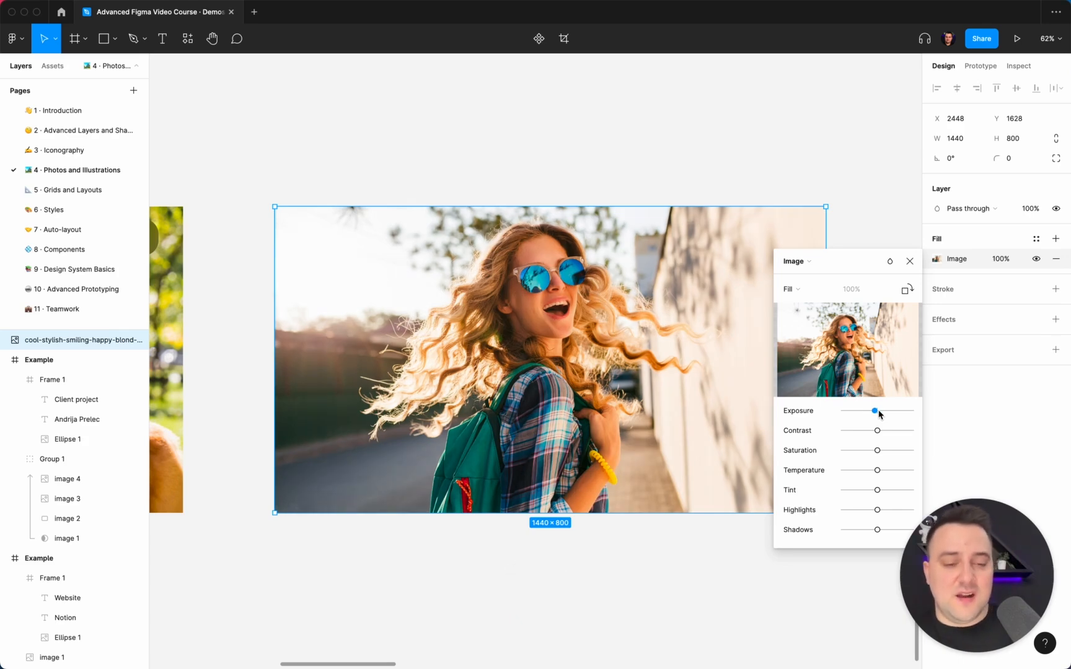
Step: Try the photo's contrast at its minimum and maximum, and return it to neutral
{"action": "left_click", "coordinate": [878, 432]}
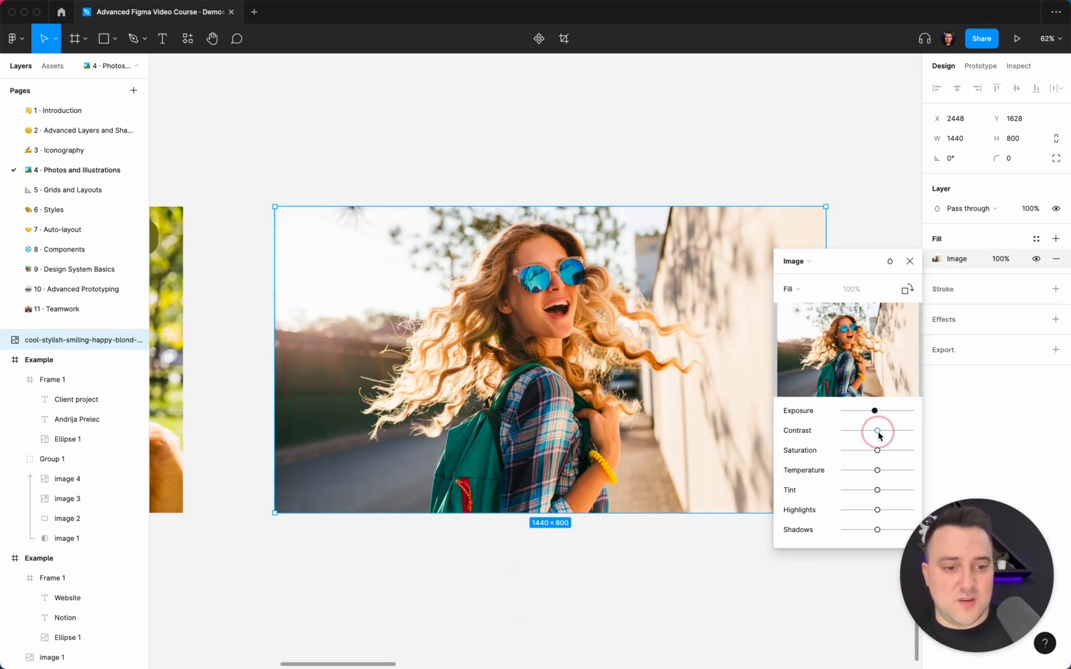
{"action": "left_click", "coordinate": [877, 431]}
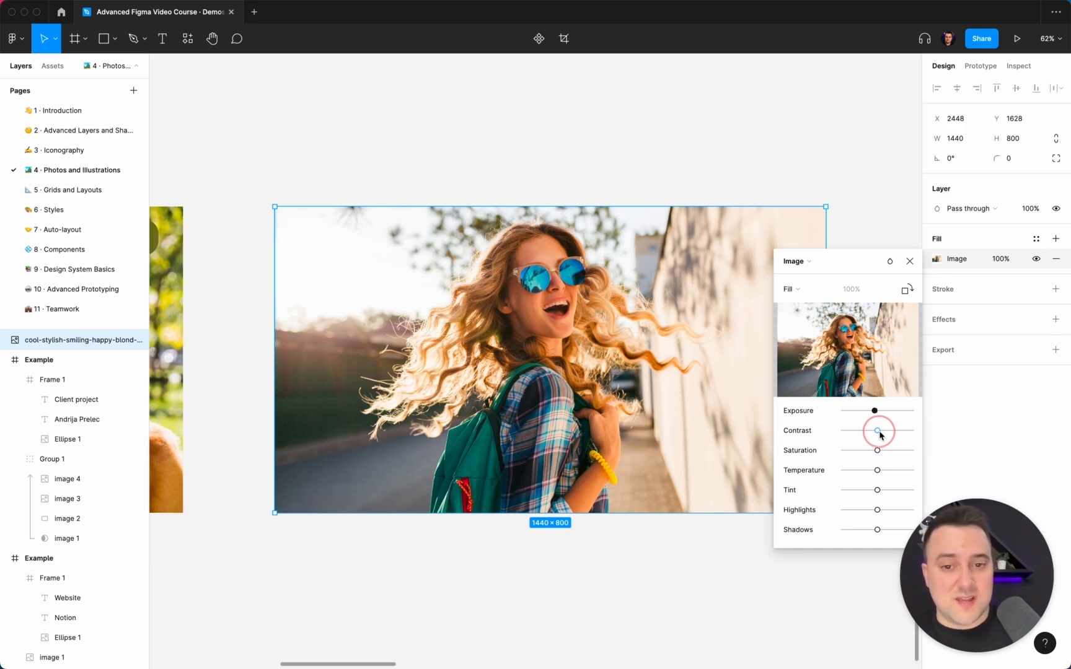
{"action": "left_click_drag", "start_coordinate": [879, 436], "coordinate": [750, 439]}
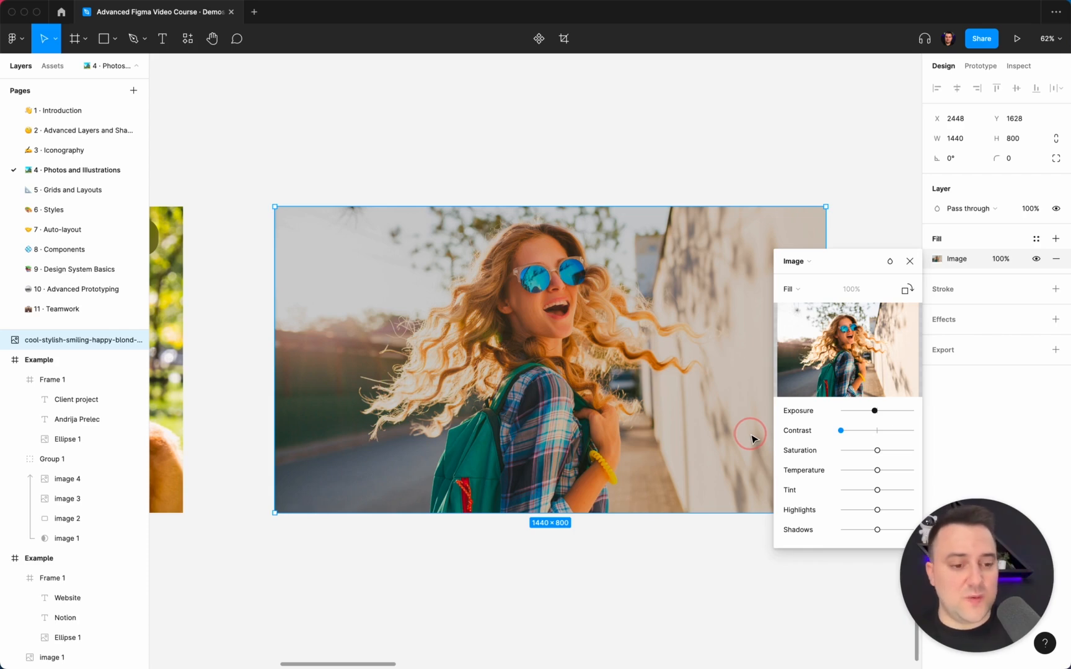
{"action": "left_click_drag", "start_coordinate": [750, 439], "coordinate": [790, 441]}
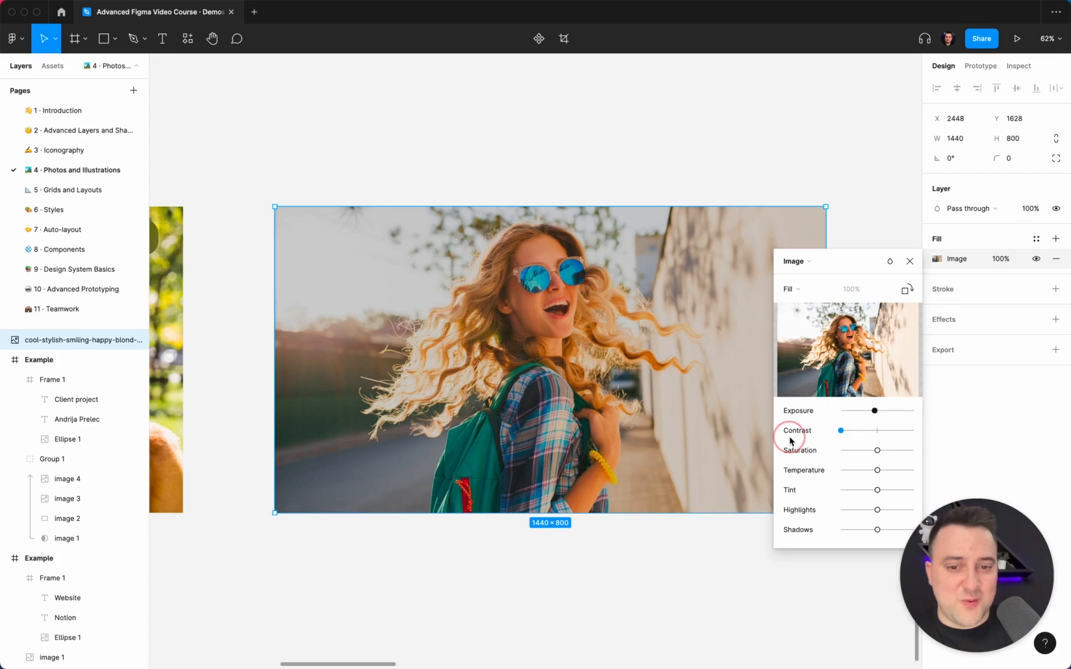
{"action": "scroll", "coordinate": [464, 341], "scroll_direction": "up", "scroll_amount": 5}
{"action": "scroll", "coordinate": [463, 341], "scroll_direction": "right", "scroll_amount": 2}
{"action": "scroll", "coordinate": [463, 341], "scroll_direction": "down", "scroll_amount": 4}
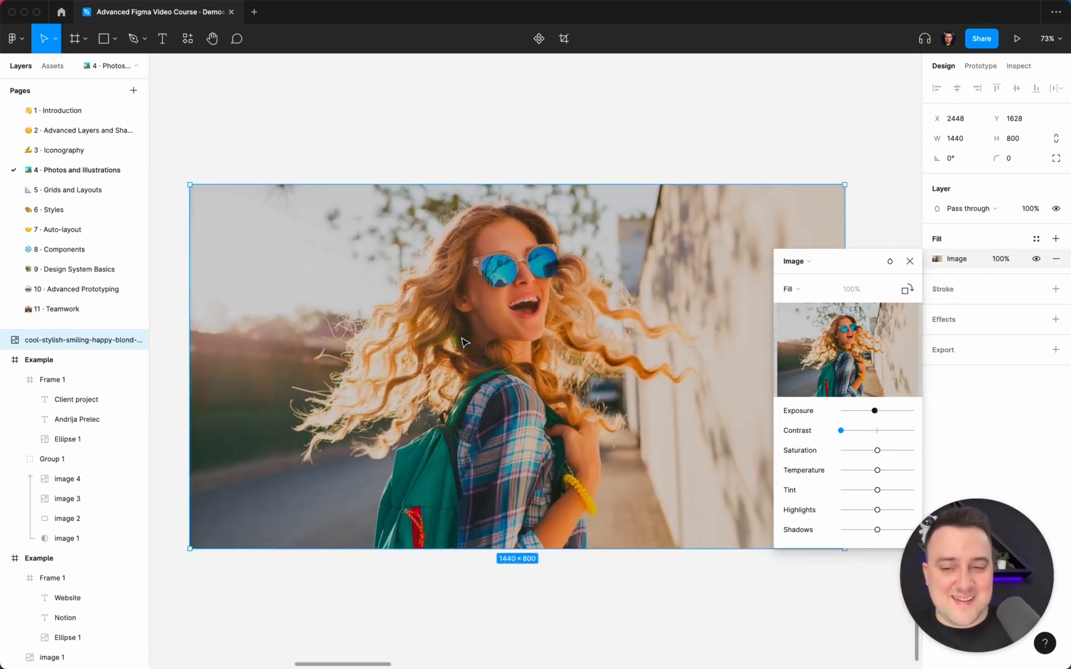
{"action": "left_click_drag", "start_coordinate": [843, 433], "coordinate": [950, 433]}
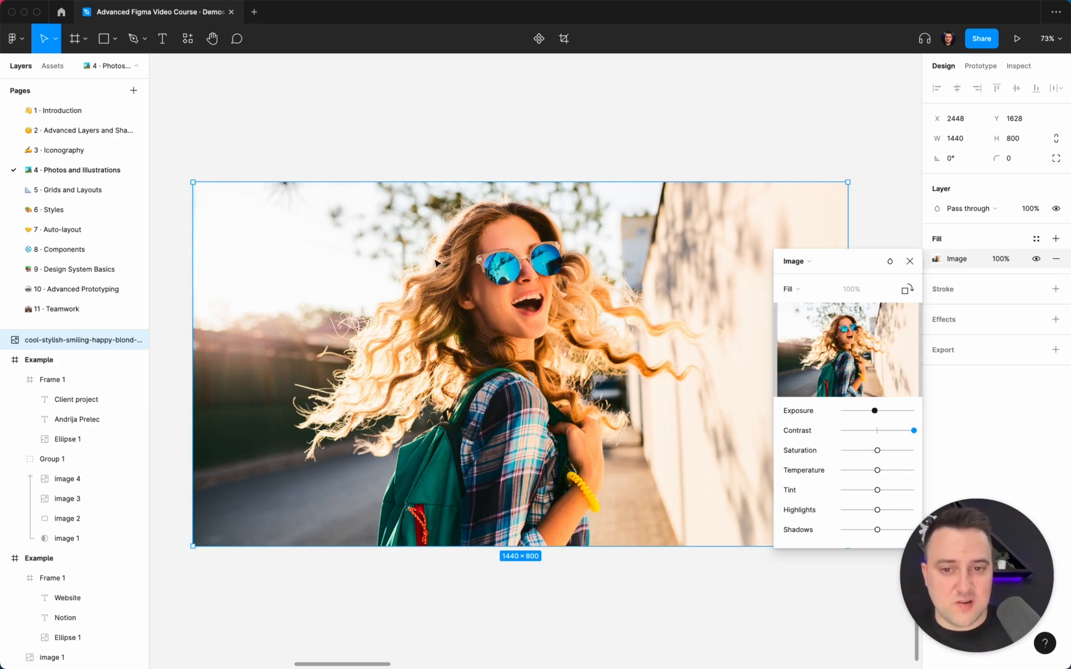
{"action": "left_click_drag", "start_coordinate": [912, 431], "coordinate": [879, 432]}
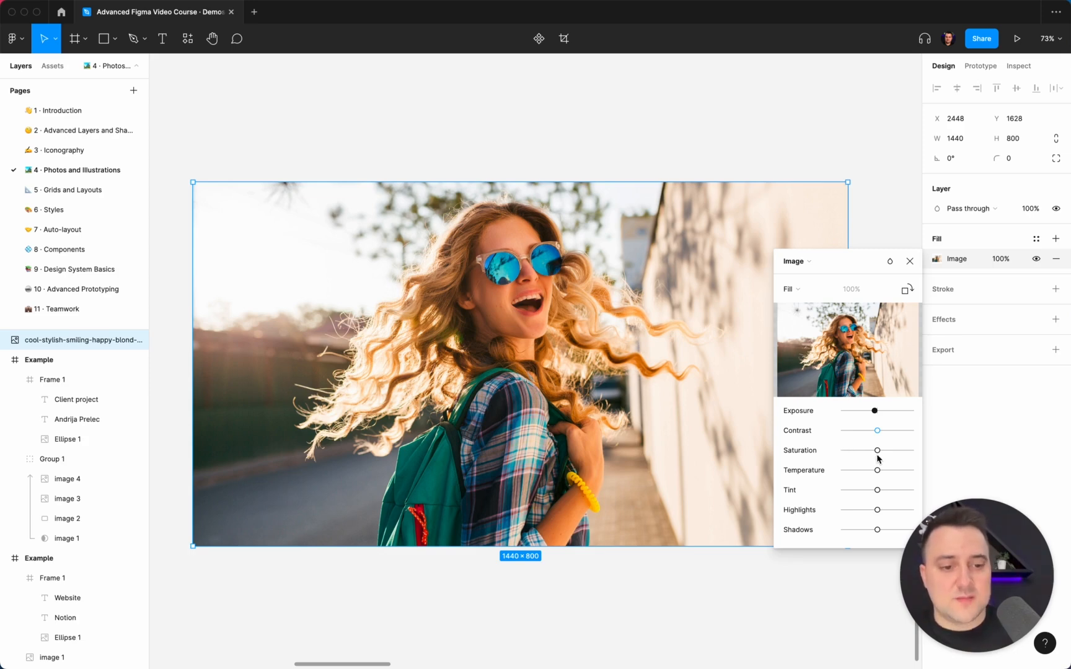
Step: Try the photo's saturation slightly raised, lowered and at its minimum, and return it to neutral
{"action": "mouse_move", "coordinate": [877, 451]}
{"action": "left_mouse_down"}
{"action": "mouse_move", "coordinate": [952, 453]}
{"action": "mouse_move", "coordinate": [878, 459]}
{"action": "left_mouse_up"}
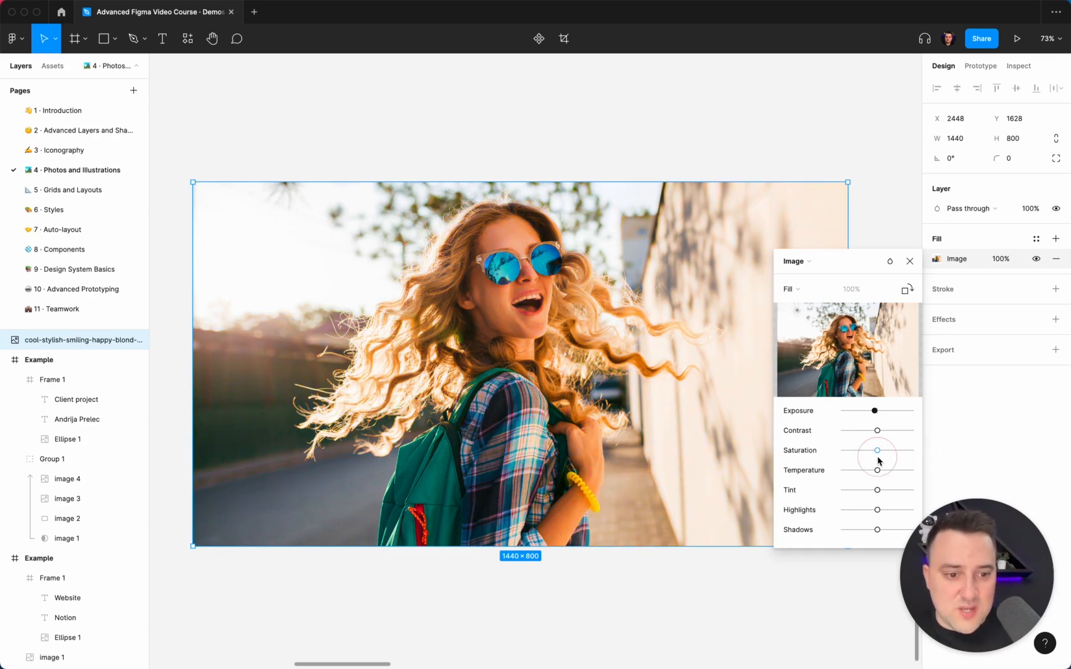
{"action": "key", "text": "Right"}
{"action": "key", "text": "Right"}
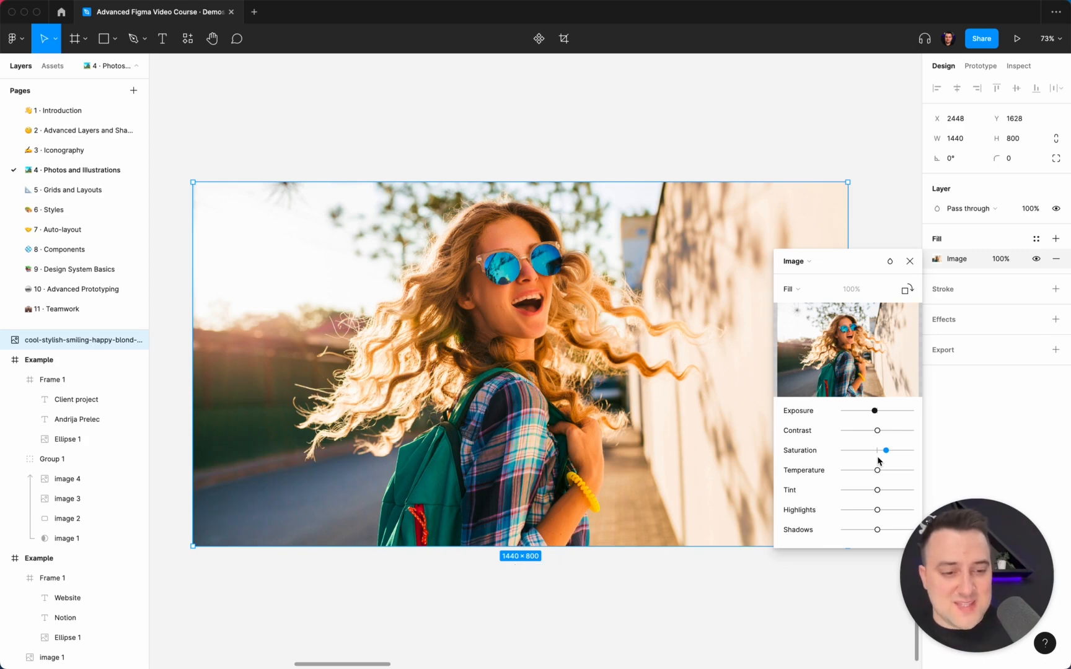
{"action": "key", "text": "Left"}
{"action": "key", "text": "Left"}
{"action": "key", "text": "Left"}
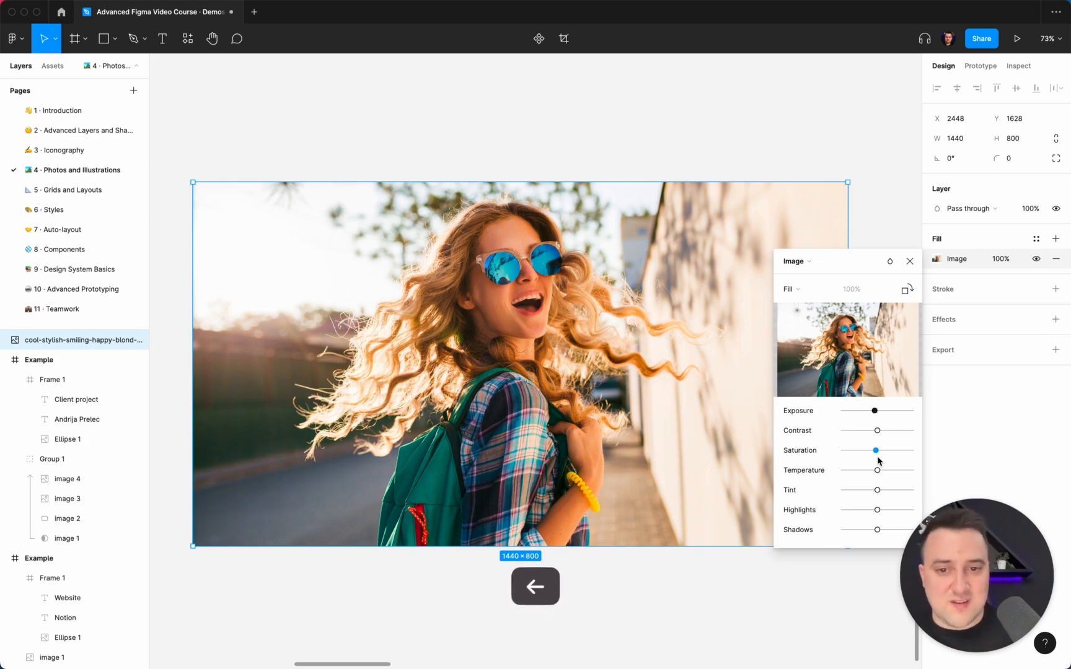
{"action": "key", "text": "Left"}
{"action": "key", "text": "Left"}
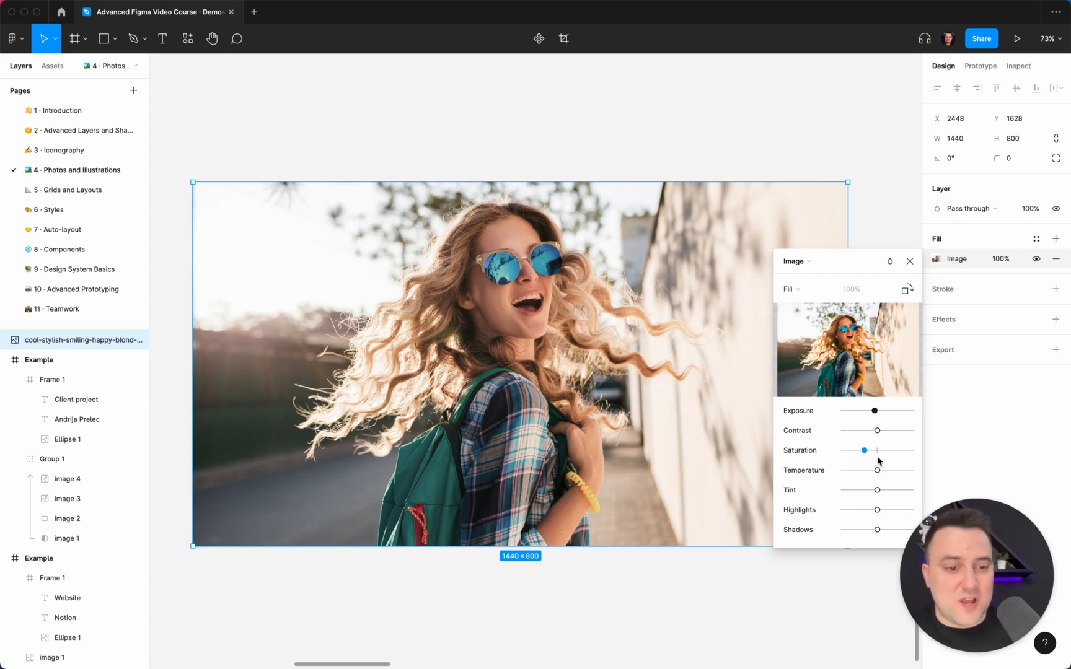
{"action": "left_click_drag", "start_coordinate": [865, 451], "coordinate": [812, 451]}
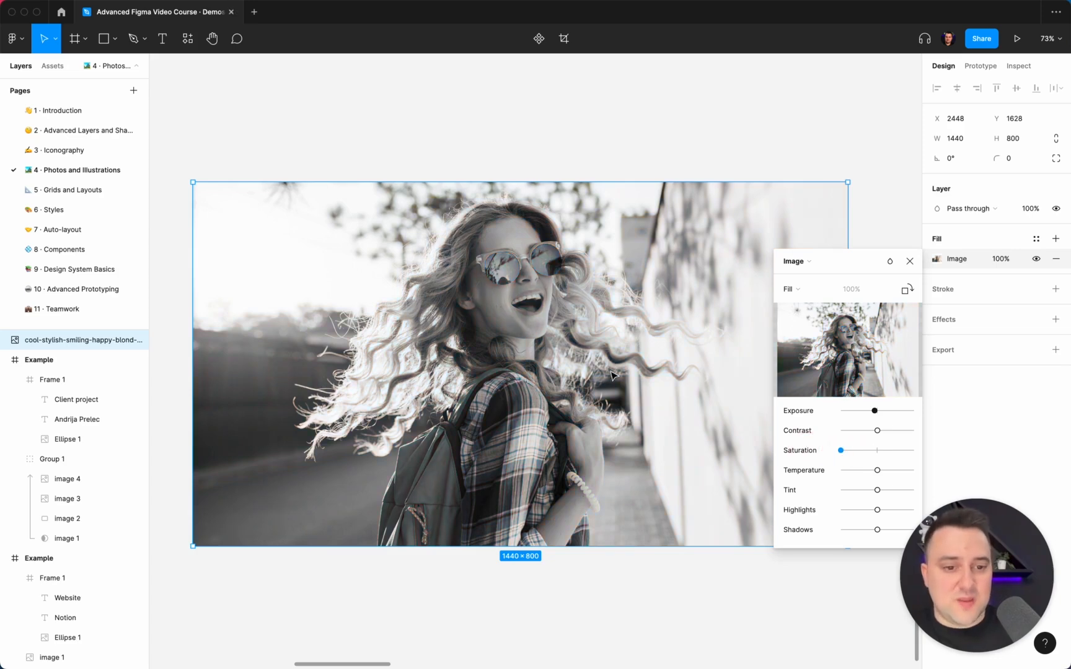
{"action": "left_click_drag", "start_coordinate": [841, 450], "coordinate": [880, 453]}
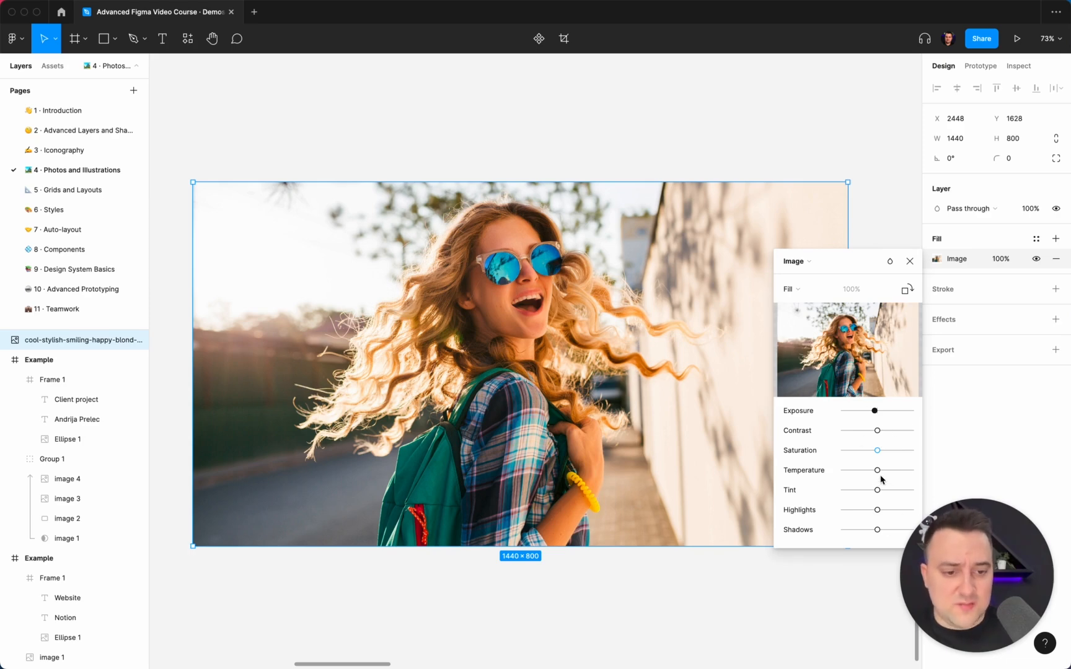
Step: Try the photo's temperature at its maximum and vary the tint, returning both to neutral
{"action": "left_click_drag", "start_coordinate": [878, 471], "coordinate": [922, 473]}
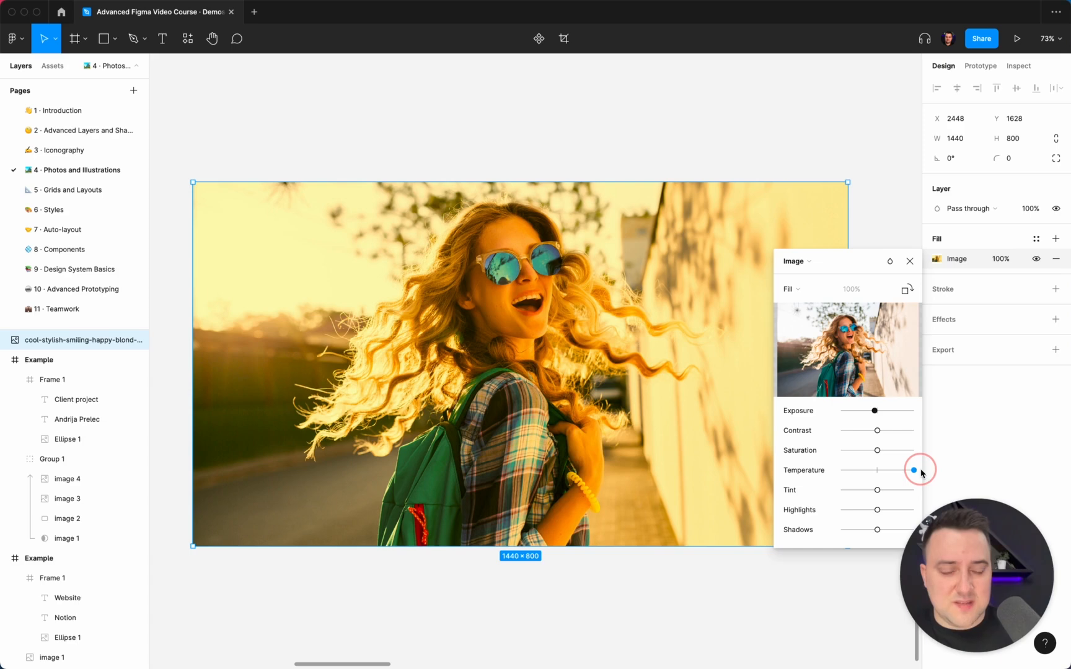
{"action": "left_click_drag", "start_coordinate": [922, 472], "coordinate": [806, 493]}
{"action": "mouse_move", "coordinate": [895, 505]}
{"action": "left_mouse_down"}
{"action": "mouse_move", "coordinate": [920, 510]}
{"action": "mouse_move", "coordinate": [877, 502]}
{"action": "left_mouse_up"}
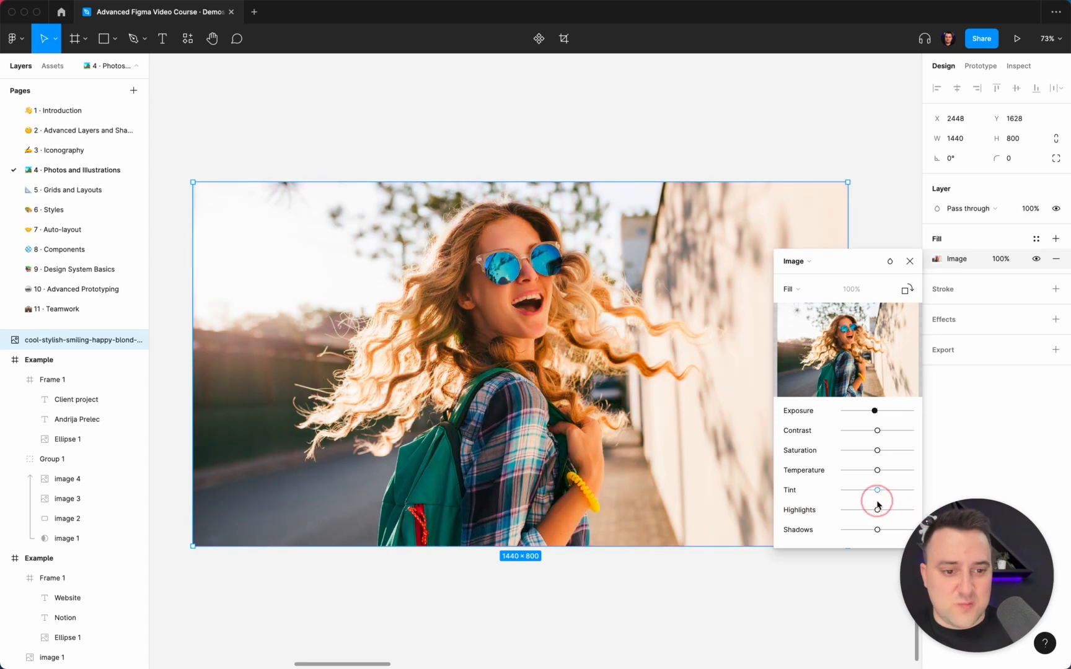
Step: Try the photo's highlights at maximum and its contrast at minimum, returning each to neutral
{"action": "left_click", "coordinate": [877, 510]}
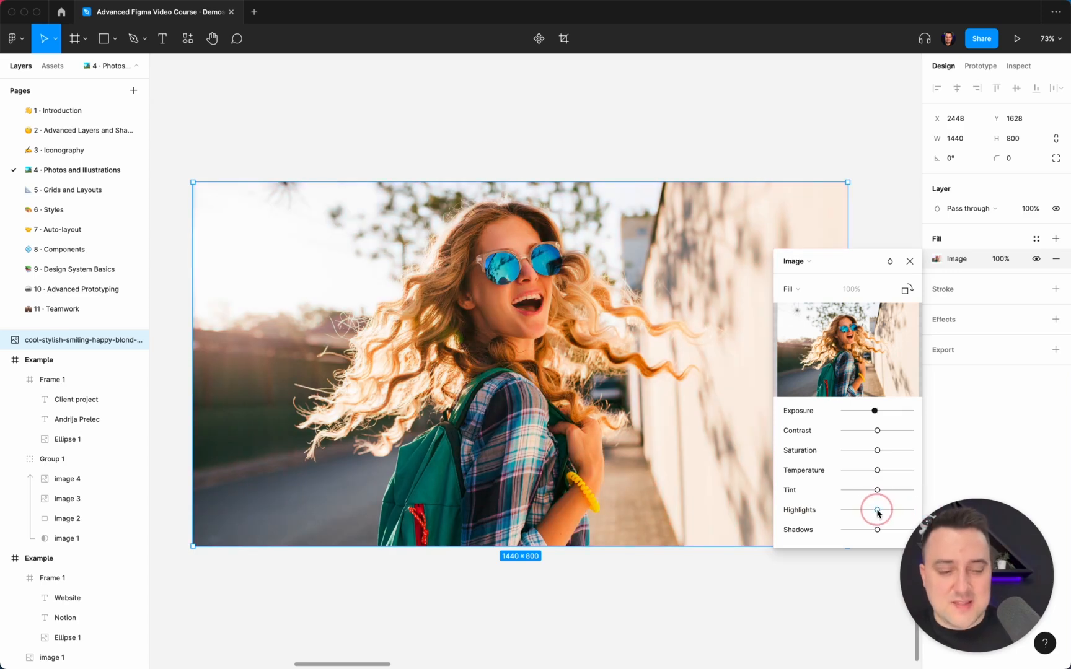
{"action": "left_click_drag", "start_coordinate": [877, 512], "coordinate": [938, 514]}
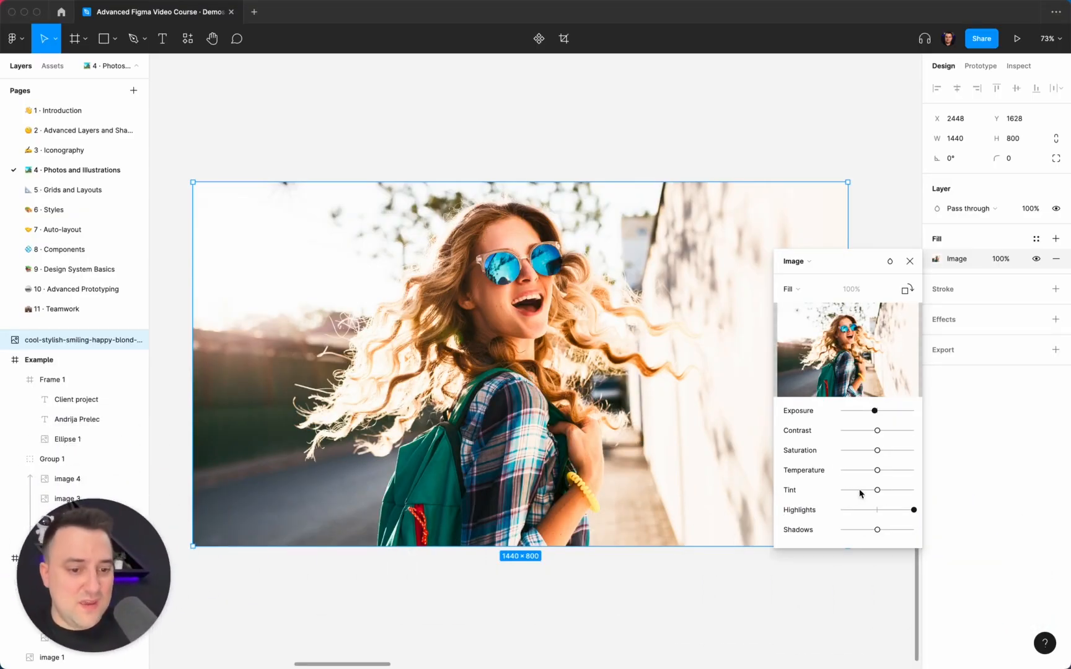
{"action": "left_click_drag", "start_coordinate": [914, 510], "coordinate": [787, 511]}
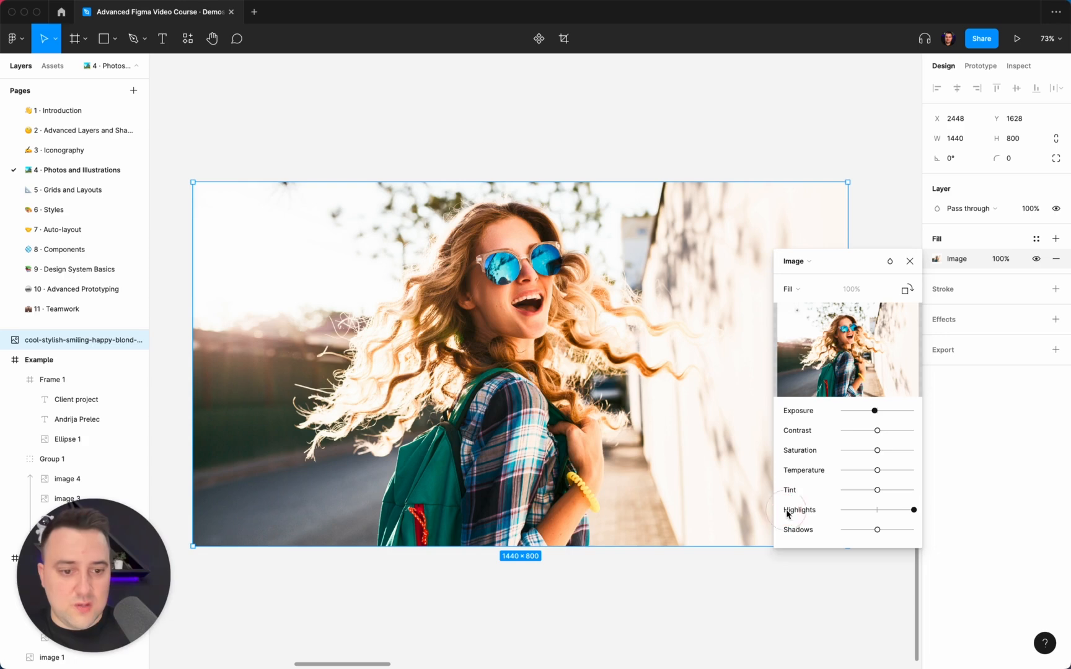
{"action": "left_click_drag", "start_coordinate": [913, 510], "coordinate": [877, 510]}
{"action": "left_click_drag", "start_coordinate": [877, 431], "coordinate": [769, 434]}
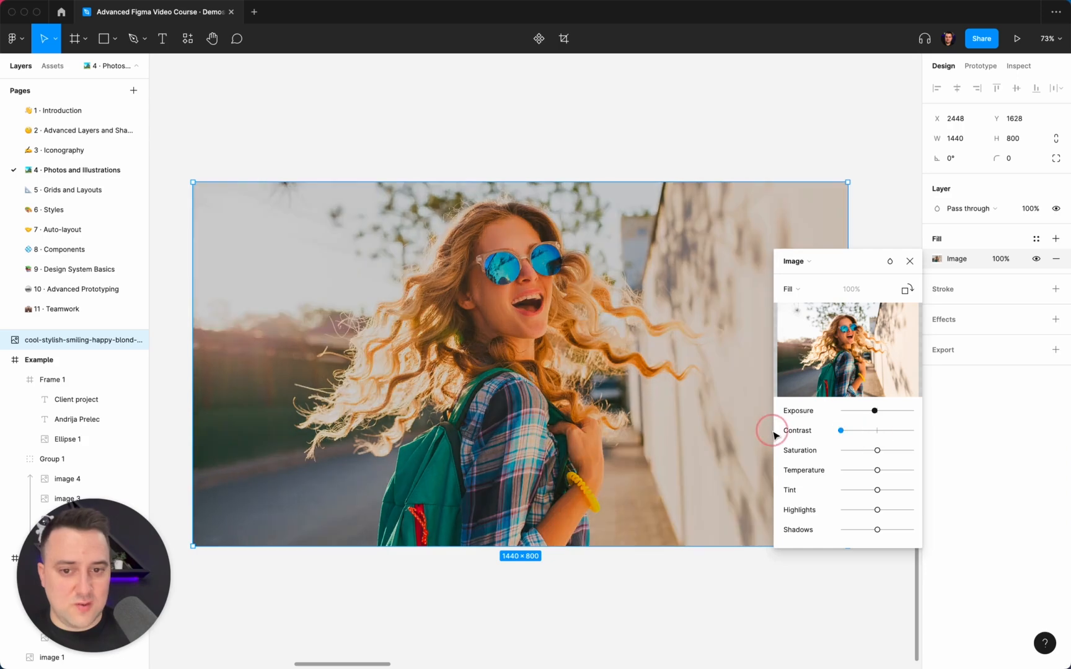
{"action": "left_click_drag", "start_coordinate": [844, 433], "coordinate": [878, 434]}
Step: Try maximum highlights with maximum and minimum shadows, return both to neutral, and close the fill settings with the photo deselected
{"action": "left_click_drag", "start_coordinate": [877, 531], "coordinate": [1021, 547]}
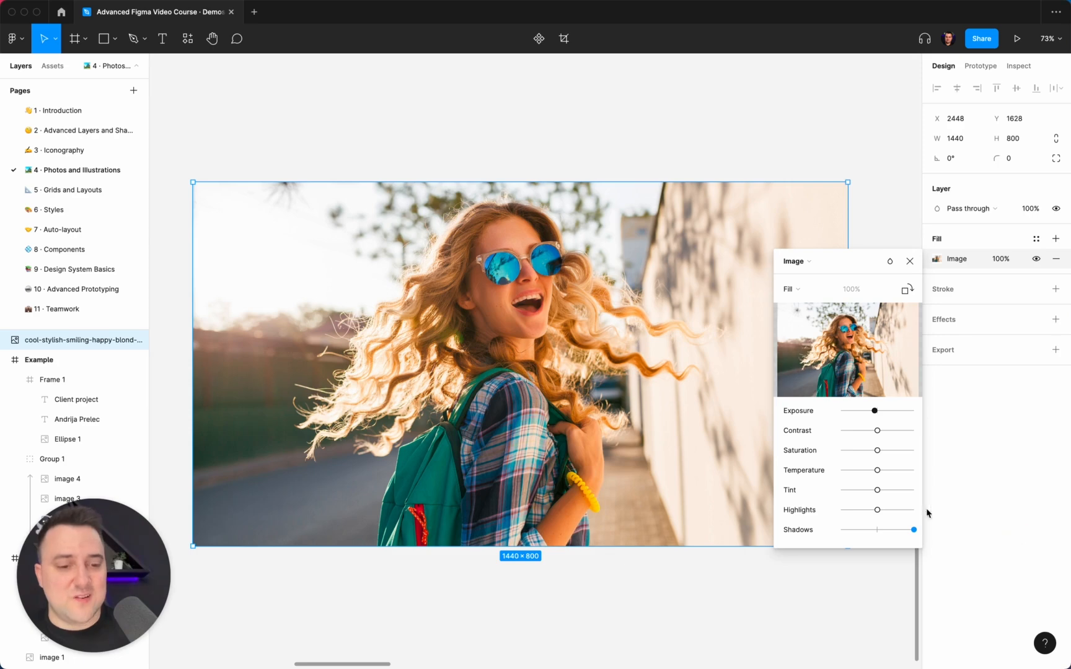
{"action": "left_click_drag", "start_coordinate": [878, 510], "coordinate": [976, 516]}
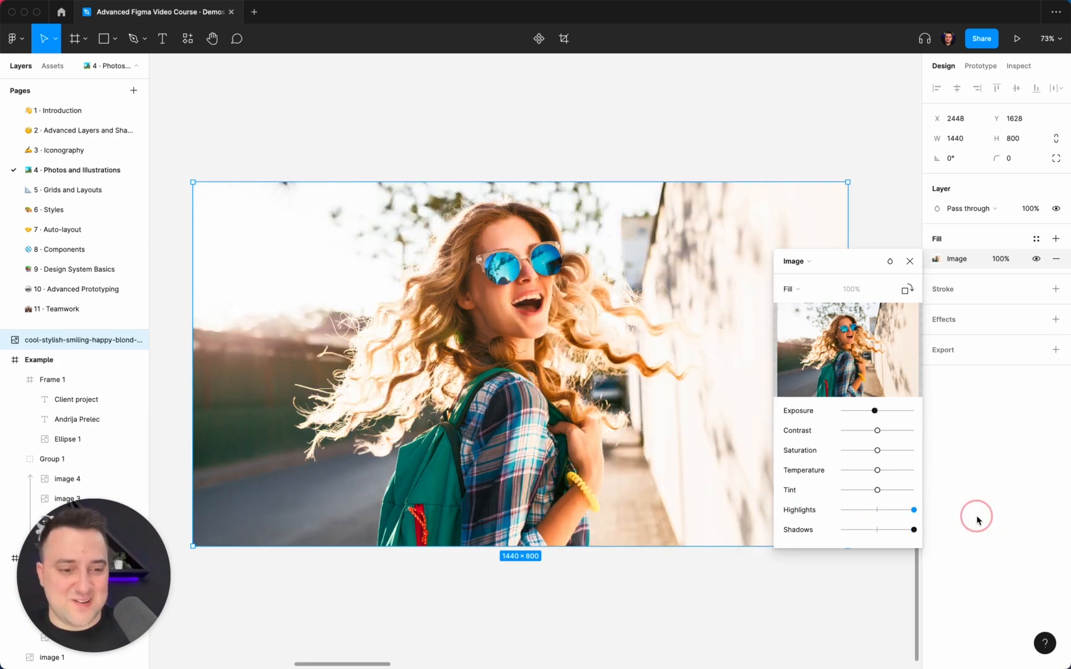
{"action": "left_click_drag", "start_coordinate": [913, 530], "coordinate": [738, 534]}
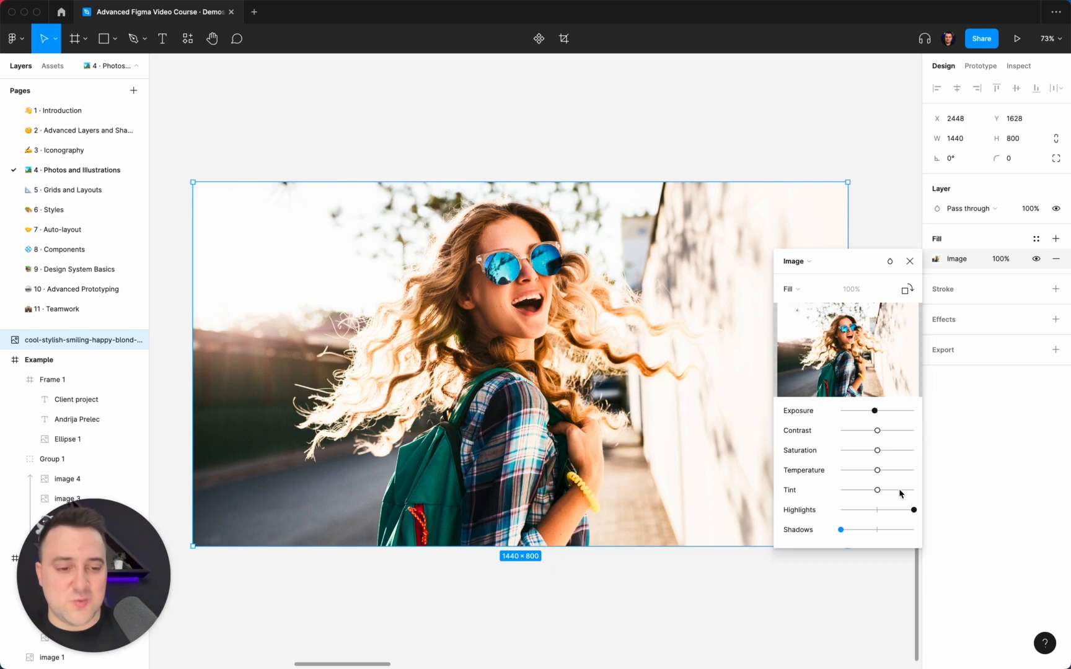
{"action": "left_click_drag", "start_coordinate": [914, 510], "coordinate": [882, 537]}
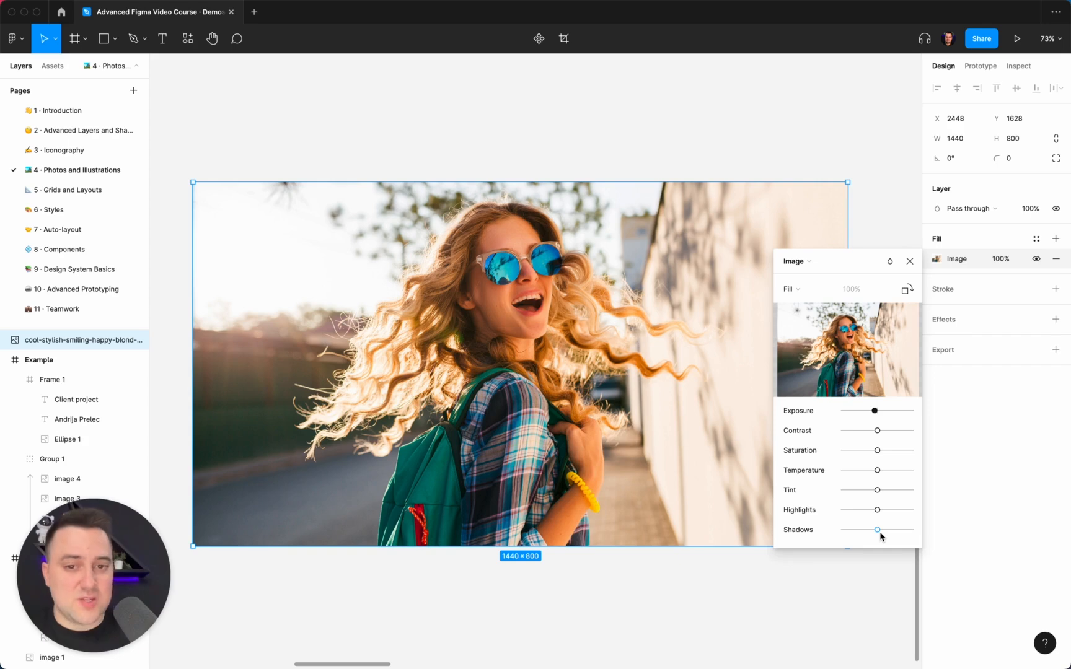
{"action": "left_click", "coordinate": [910, 261]}
{"action": "left_click", "coordinate": [629, 134]}
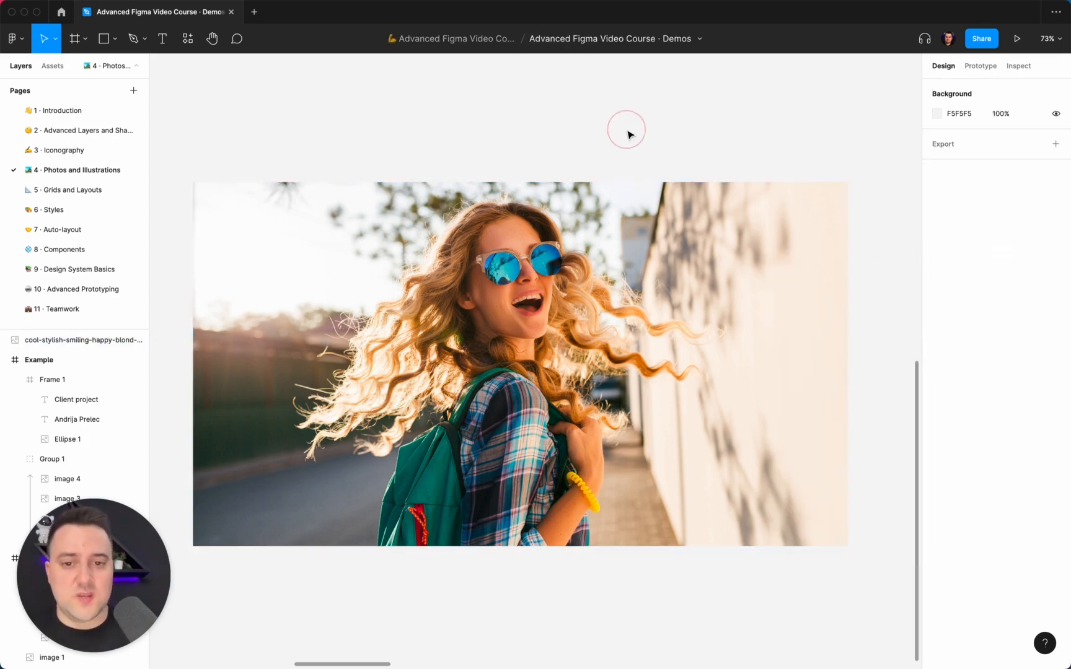
Step: Duplicate the woman's photo and place the copy to the right of the original, top-aligned with a 40 px gap
{"action": "scroll", "coordinate": [626, 142], "scroll_direction": "down", "scroll_amount": 5}
{"action": "left_click", "coordinate": [590, 231]}
{"action": "key", "text": "super+d"}
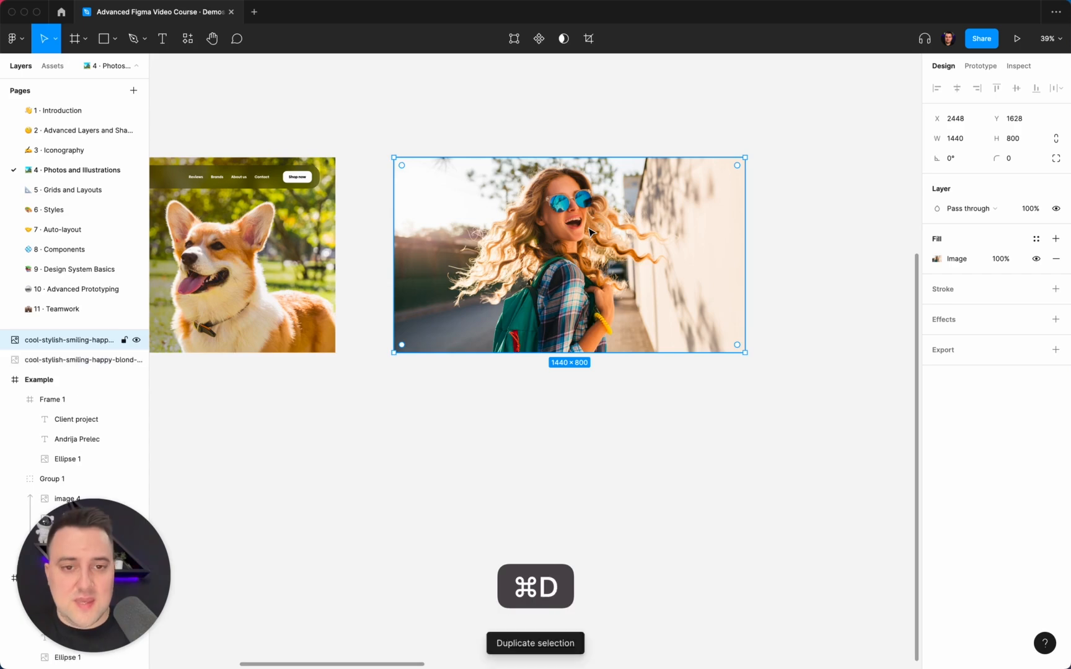
{"action": "scroll", "coordinate": [590, 231], "scroll_direction": "right", "scroll_amount": 2}
{"action": "left_click_drag", "start_coordinate": [473, 235], "coordinate": [834, 238]}
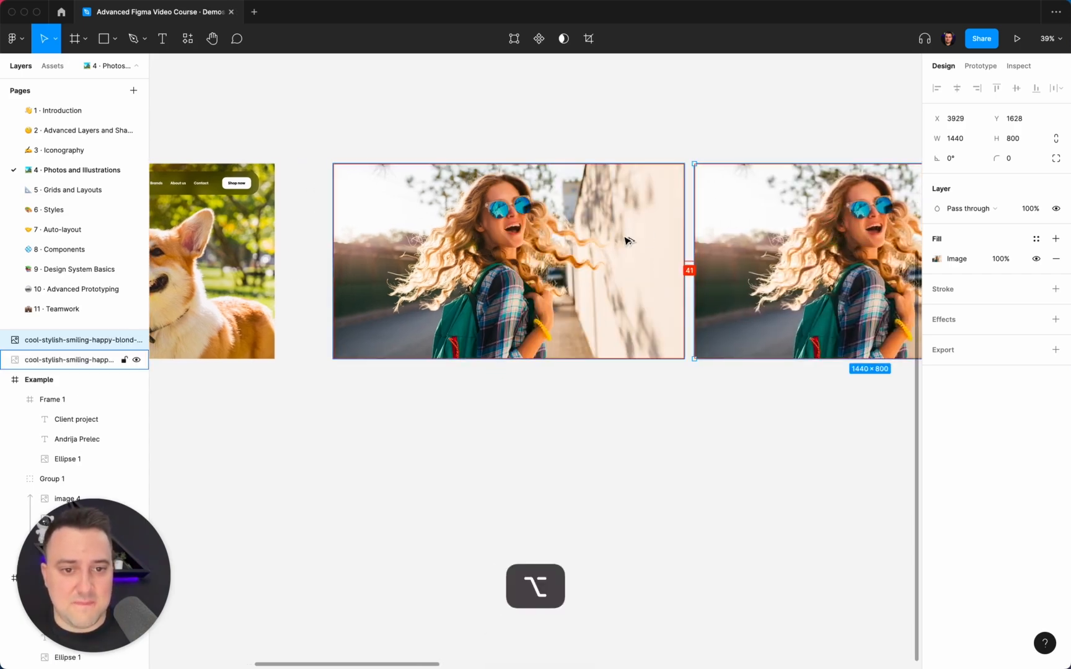
{"action": "key", "text": "Left"}
Step: Duplicate the photo twice more at the same spacing to complete a row of four, and deselect the last copy
{"action": "scroll", "coordinate": [626, 240], "scroll_direction": "down", "scroll_amount": 3}
{"action": "scroll", "coordinate": [626, 240], "scroll_direction": "right", "scroll_amount": 4}
{"action": "key", "text": "super+d"}
{"action": "key", "text": "super+d"}
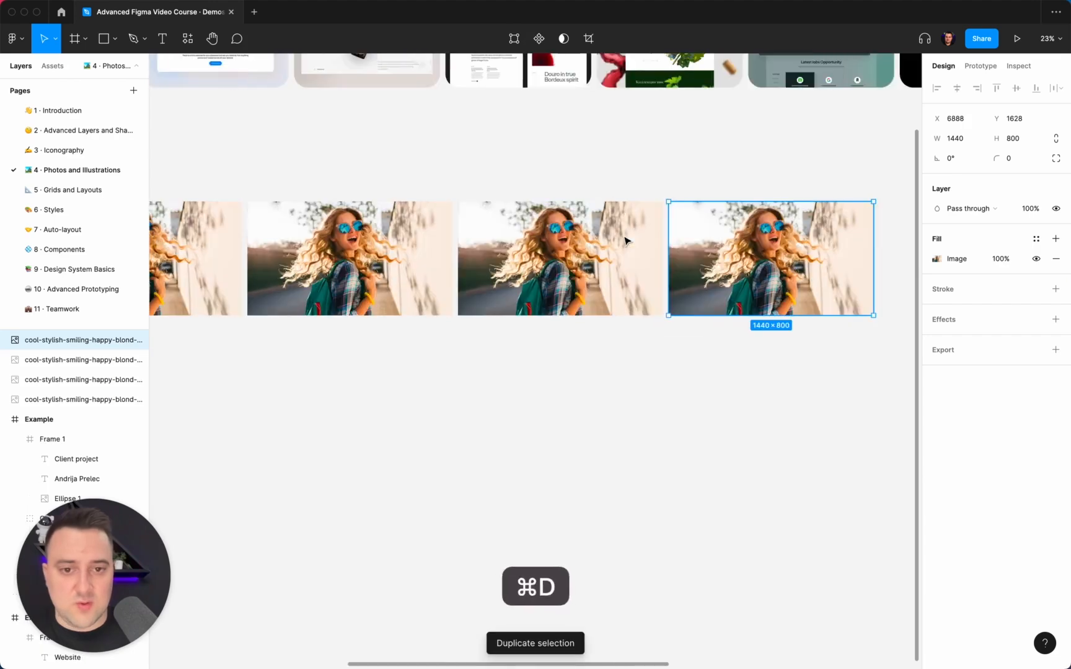
{"action": "left_click", "coordinate": [501, 372]}
Step: Add a solid black fill at 100% opacity over the image fill of the second photo in the row
{"action": "scroll", "coordinate": [503, 376], "scroll_direction": "up", "scroll_amount": 5}
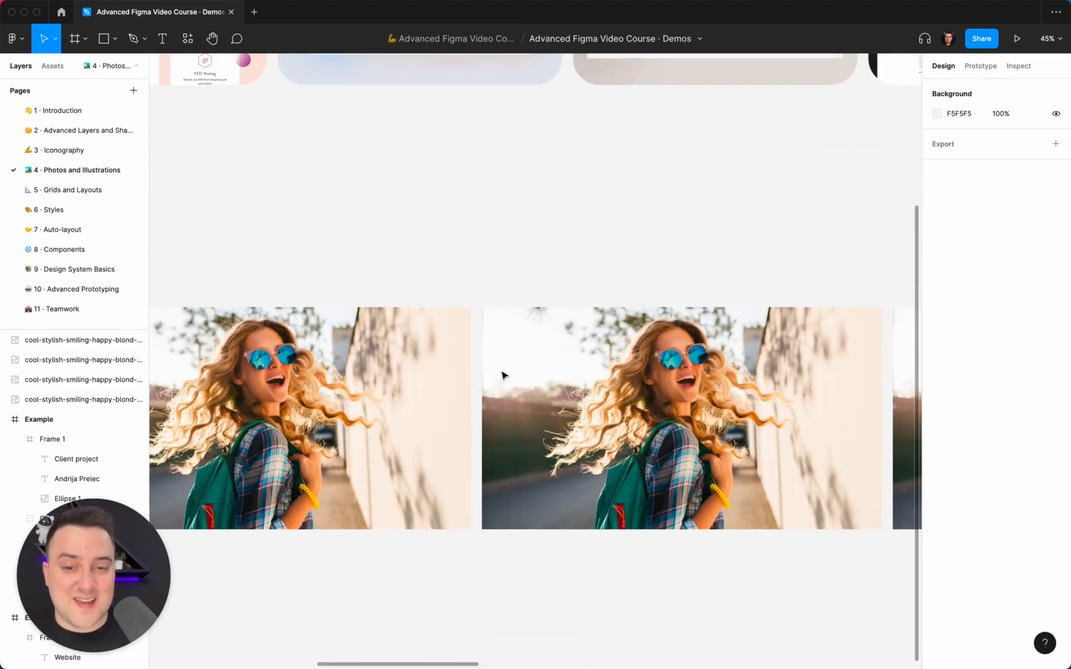
{"action": "scroll", "coordinate": [503, 376], "scroll_direction": "down", "scroll_amount": 1}
{"action": "scroll", "coordinate": [504, 376], "scroll_direction": "left", "scroll_amount": 1}
{"action": "scroll", "coordinate": [503, 375], "scroll_direction": "up", "scroll_amount": 3}
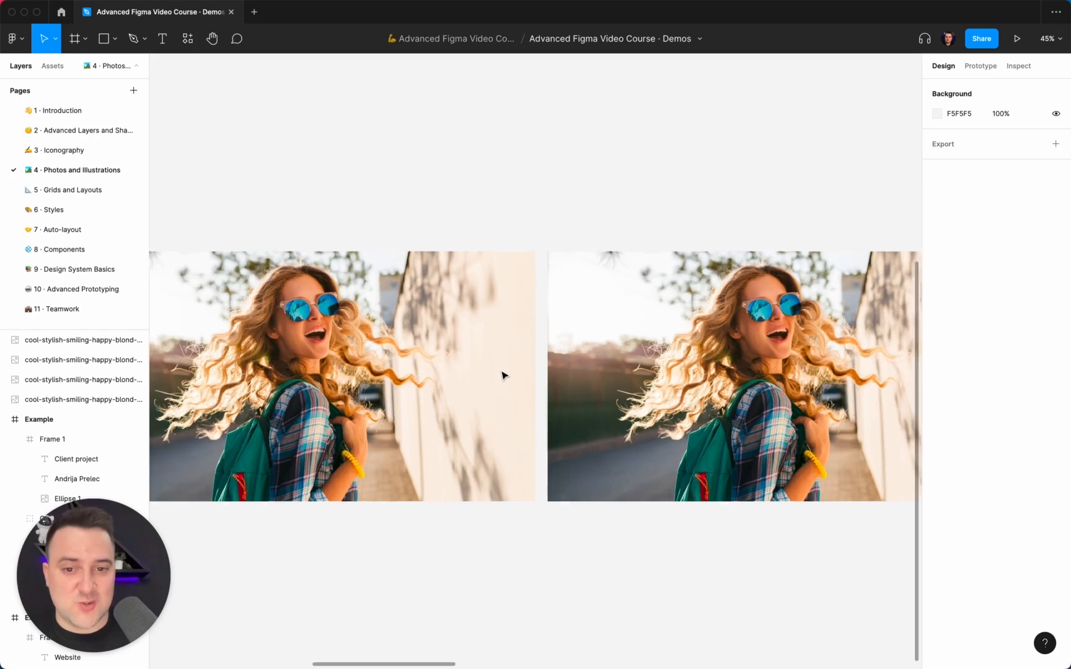
{"action": "scroll", "coordinate": [504, 376], "scroll_direction": "right", "scroll_amount": 2}
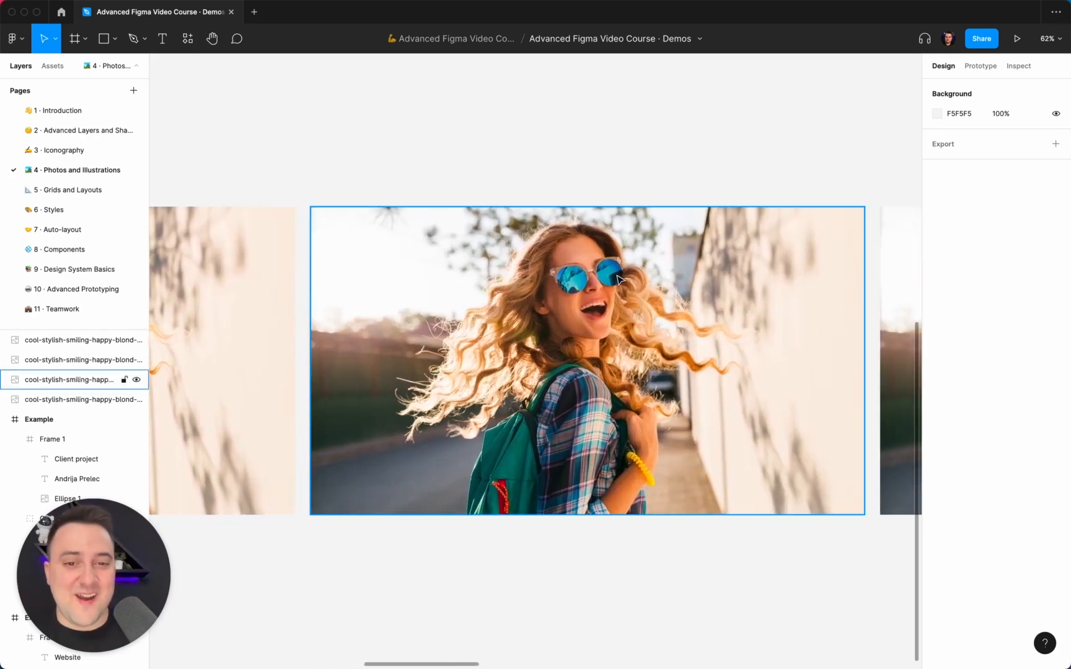
{"action": "left_click", "coordinate": [503, 374]}
{"action": "scroll", "coordinate": [311, 268], "scroll_direction": "left", "scroll_amount": 4}
{"action": "left_click", "coordinate": [311, 268]}
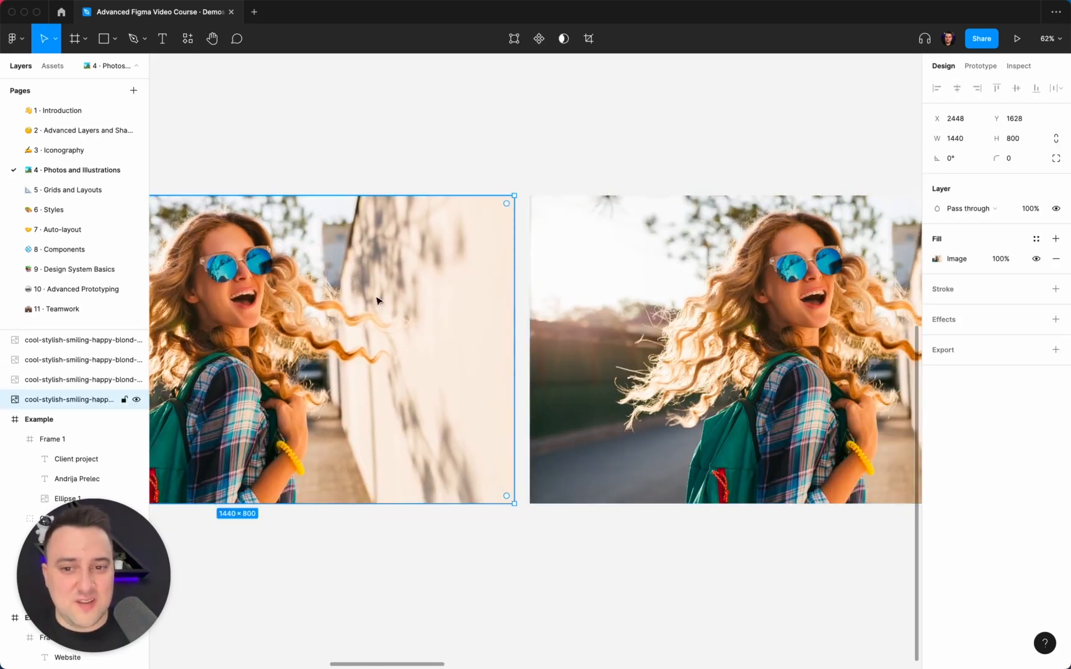
{"action": "scroll", "coordinate": [378, 302], "scroll_direction": "left", "scroll_amount": 4}
{"action": "scroll", "coordinate": [642, 314], "scroll_direction": "up", "scroll_amount": 3}
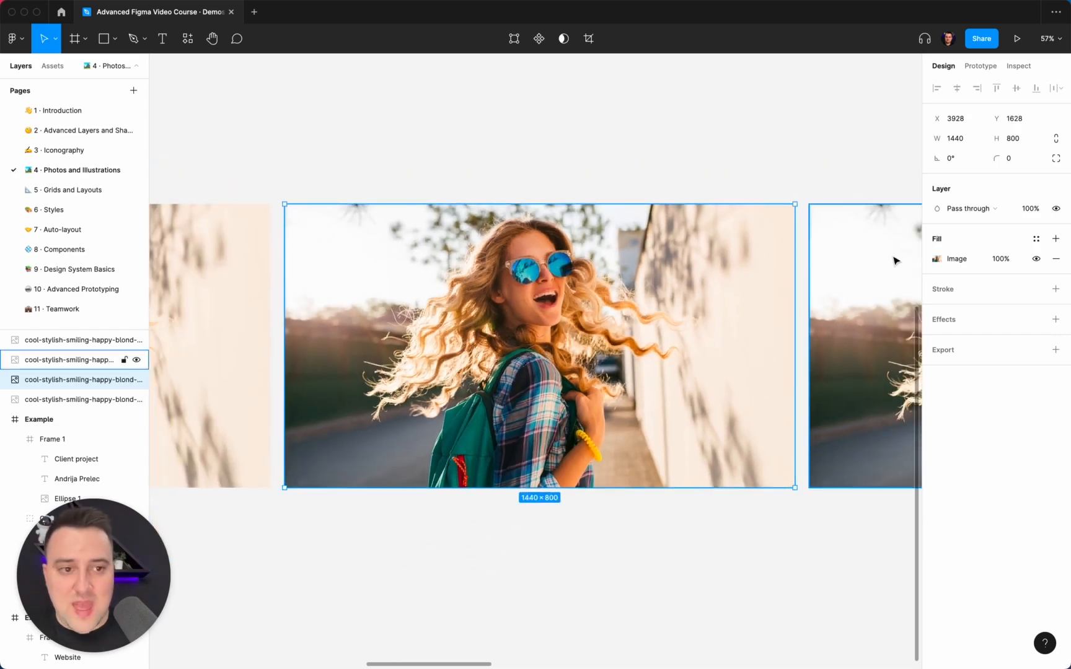
{"action": "left_click", "coordinate": [1056, 239]}
{"action": "left_click", "coordinate": [1010, 258]}
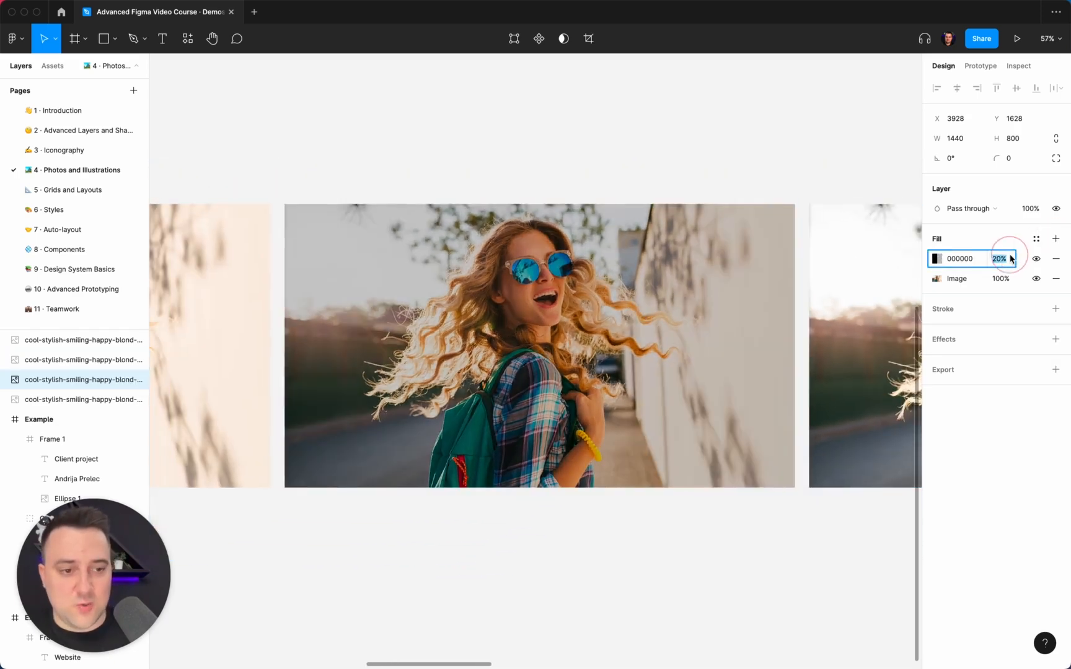
{"action": "type", "text": "100"}
{"action": "key", "text": "Return"}
Step: Change the second photo's solid fill to the red D45858 and set its blend mode to Darken
{"action": "left_click", "coordinate": [937, 259]}
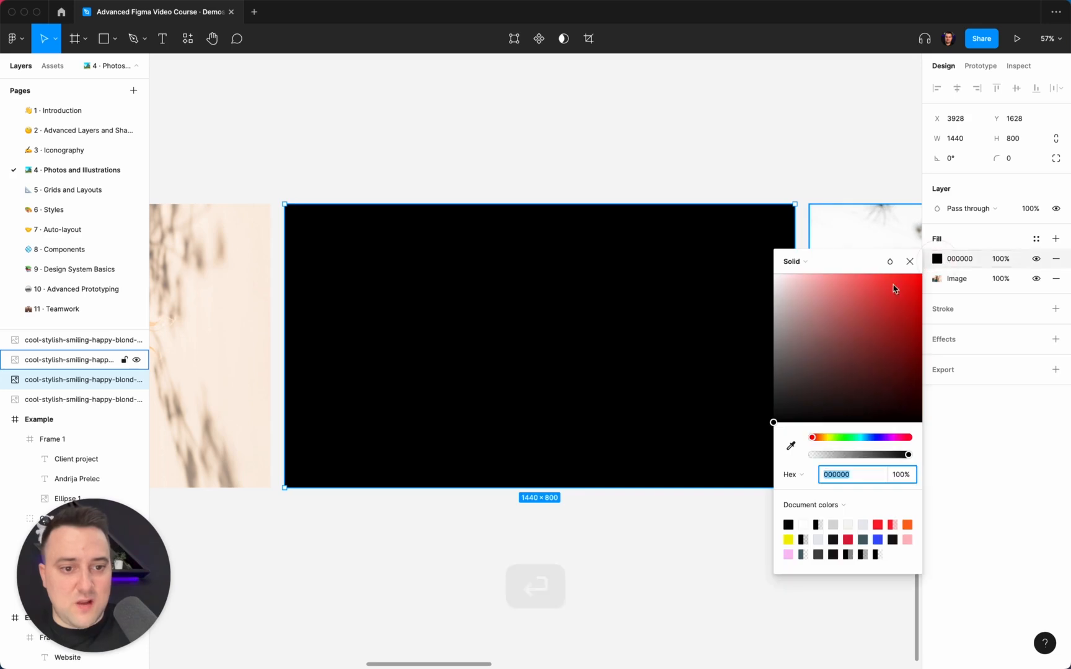
{"action": "left_click_drag", "start_coordinate": [896, 289], "coordinate": [861, 298]}
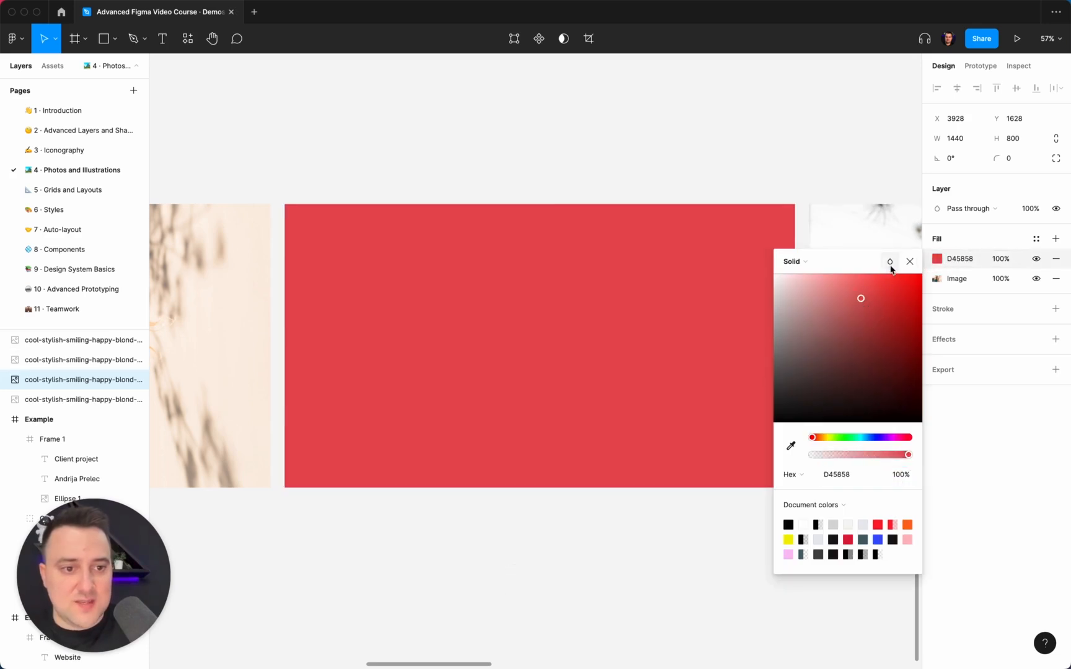
{"action": "left_click", "coordinate": [890, 261]}
{"action": "left_click", "coordinate": [921, 289]}
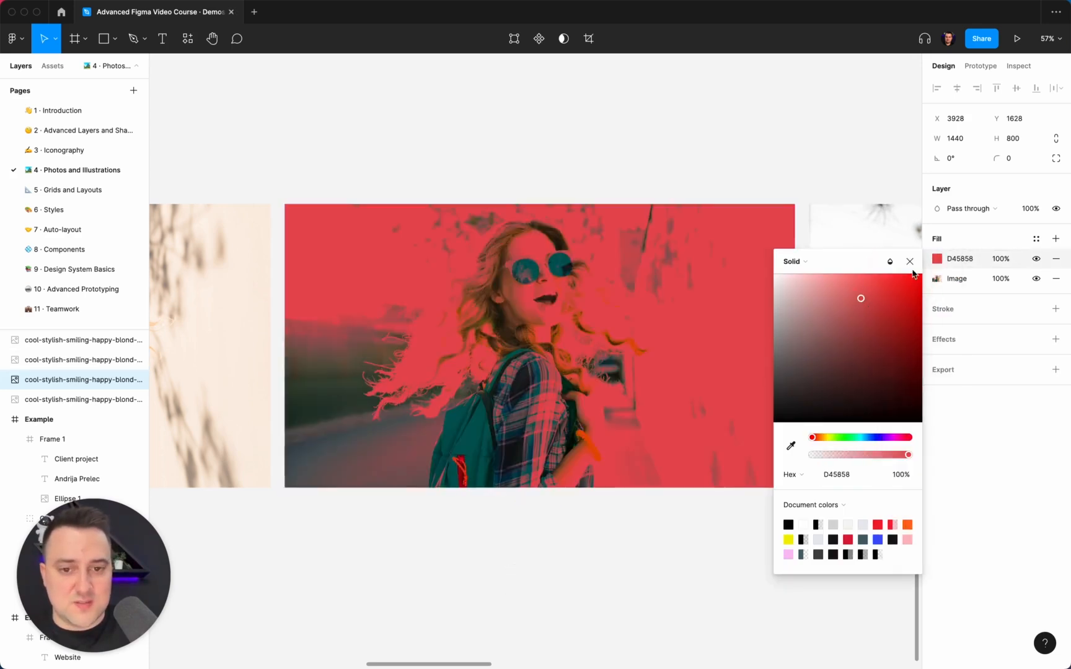
Step: Try the Multiply and Screen blend modes on the red overlay fill, and return it to Multiply
{"action": "left_click", "coordinate": [890, 262]}
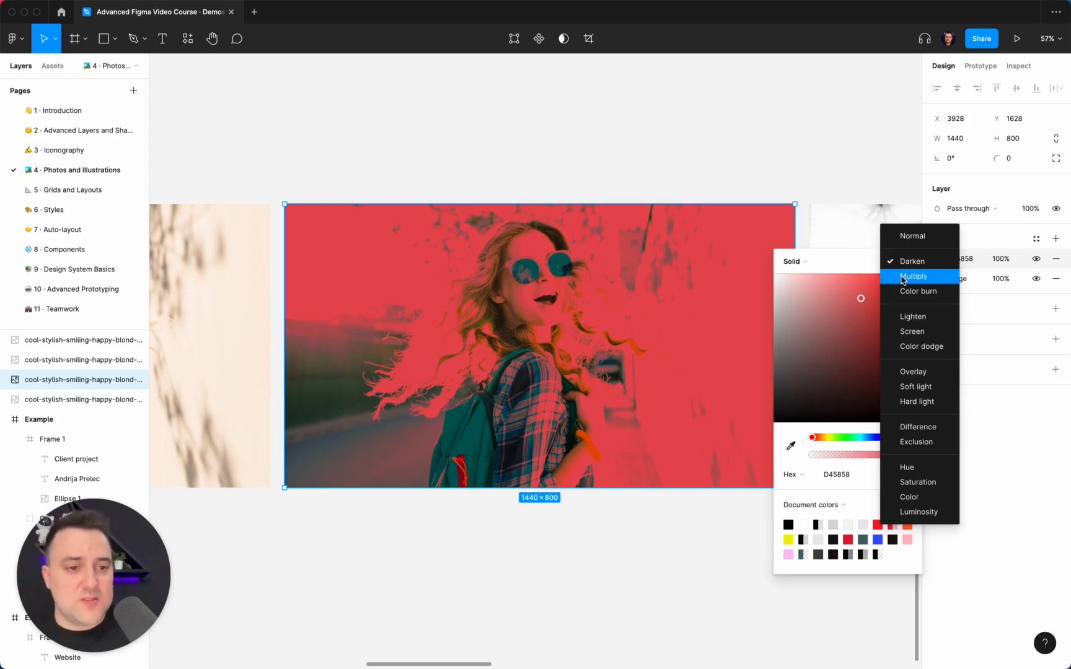
{"action": "left_click", "coordinate": [903, 278]}
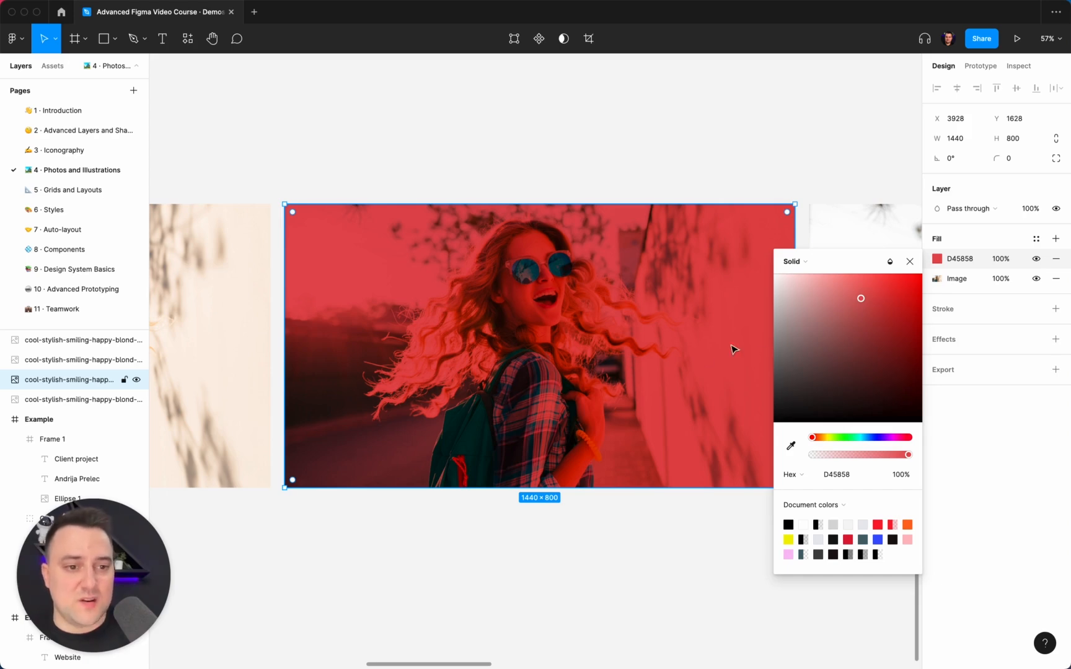
{"action": "left_click", "coordinate": [891, 262]}
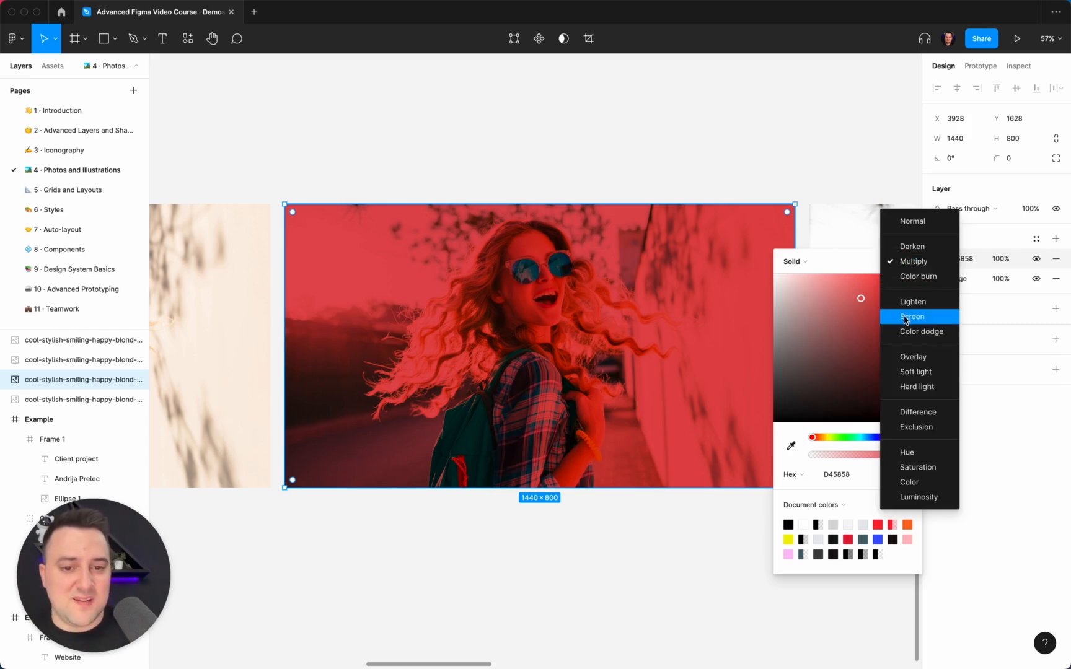
{"action": "left_click", "coordinate": [905, 317]}
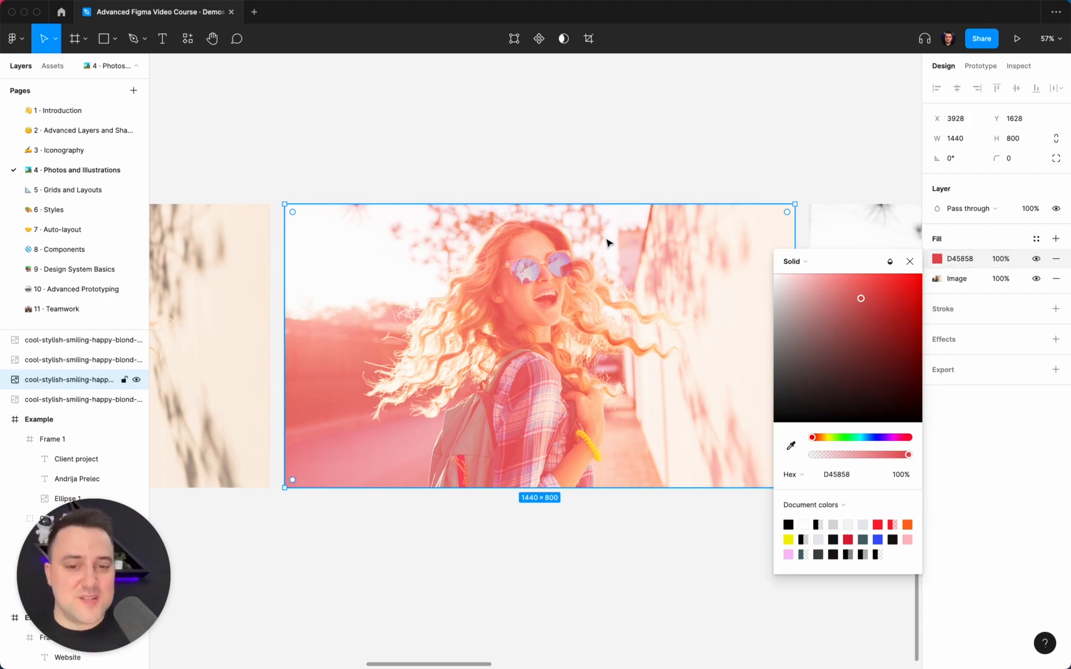
{"action": "left_click", "coordinate": [890, 261]}
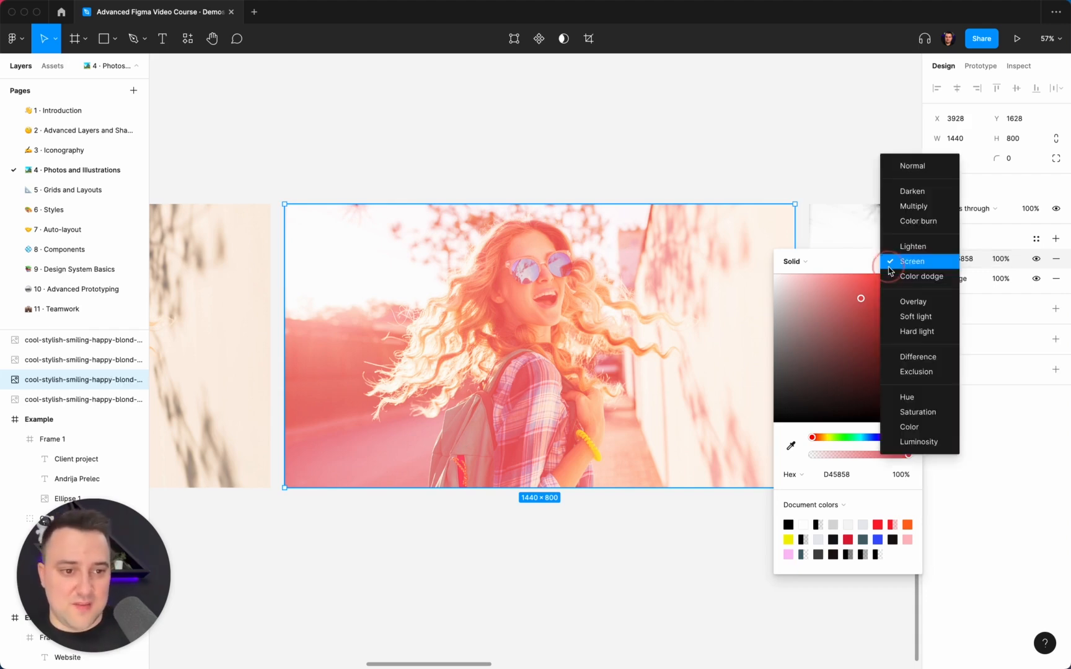
{"action": "left_click", "coordinate": [912, 206]}
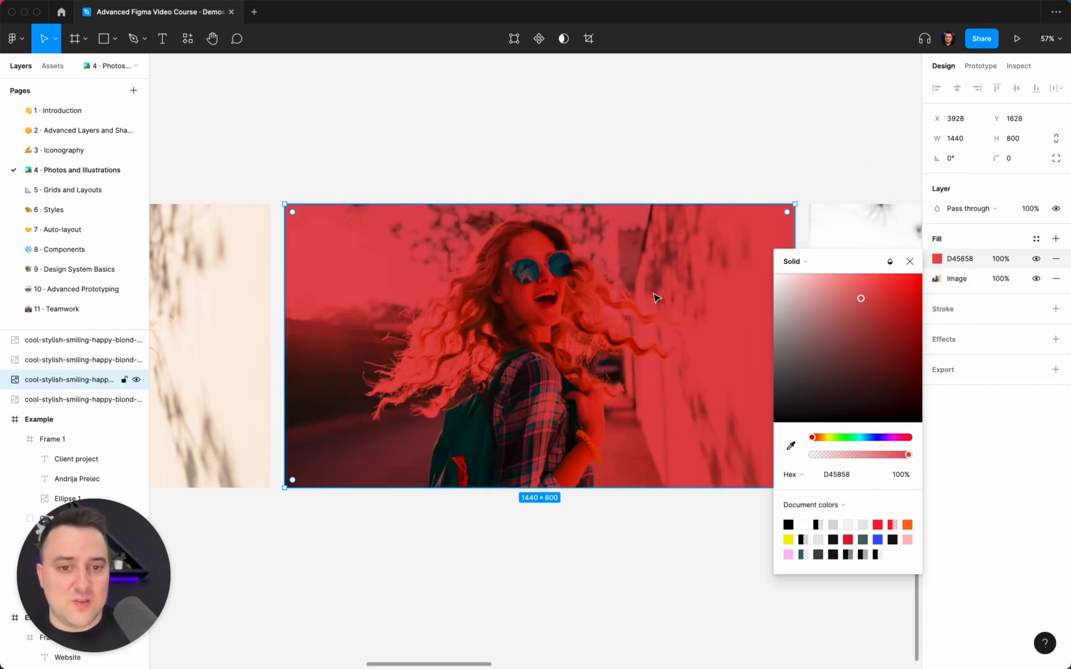
Step: Try the Color dodge, Screen and Lighten blend modes on the red overlay fill, and set it back to Screen
{"action": "left_click", "coordinate": [890, 261]}
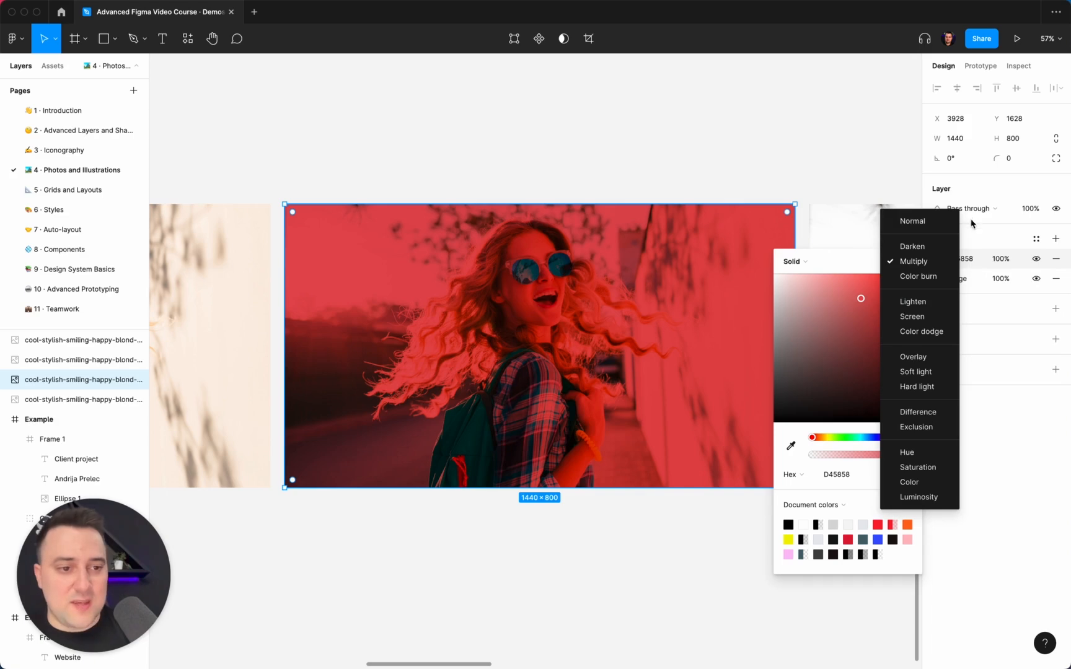
{"action": "left_click", "coordinate": [905, 332]}
{"action": "left_click", "coordinate": [893, 261]}
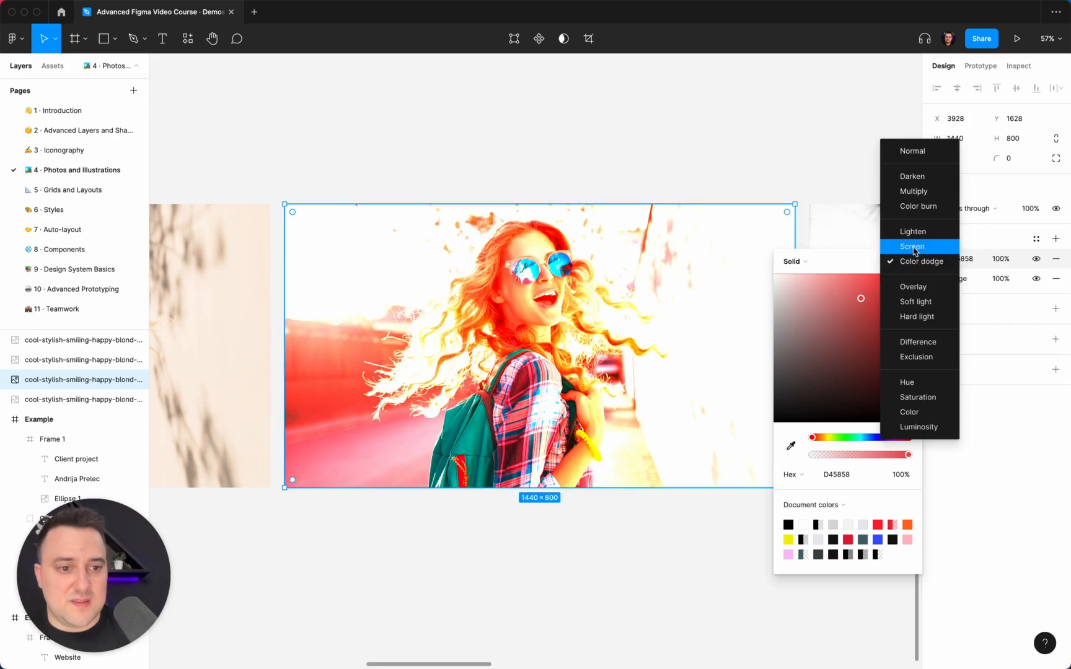
{"action": "left_click", "coordinate": [913, 248]}
{"action": "left_click", "coordinate": [891, 261]}
{"action": "left_click", "coordinate": [913, 243]}
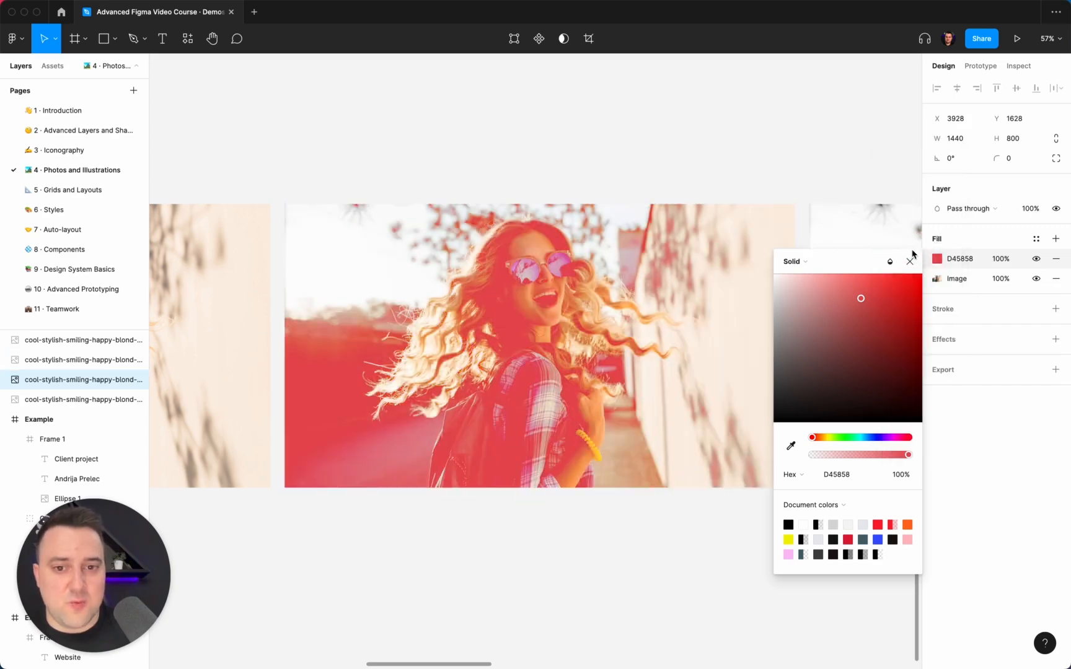
{"action": "left_click", "coordinate": [892, 261]}
{"action": "left_click", "coordinate": [915, 275]}
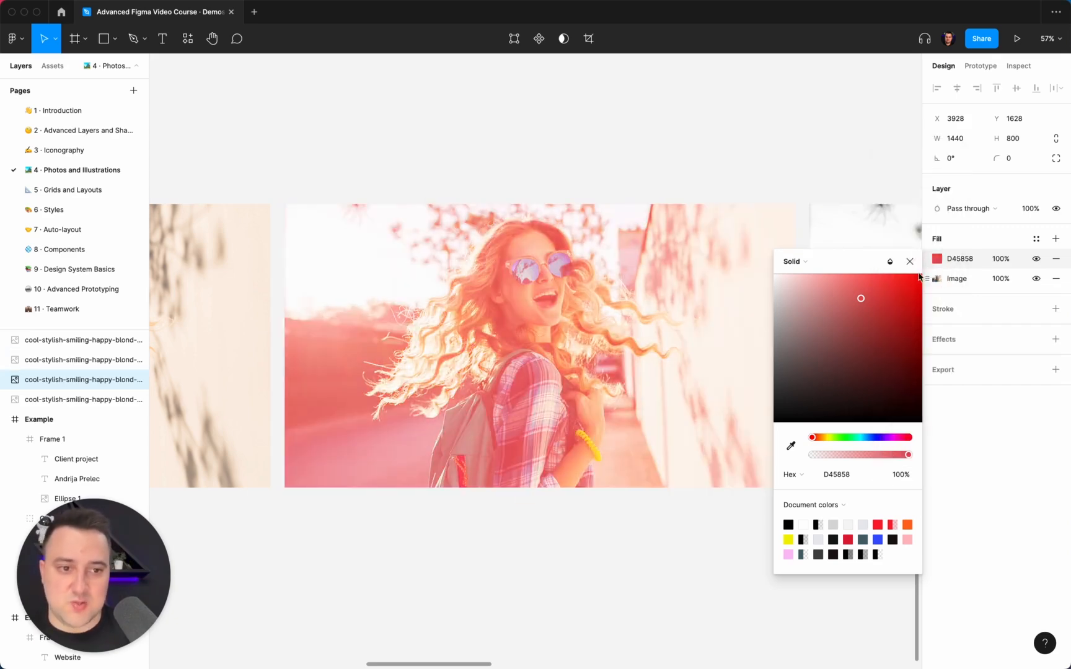
Step: Try the Difference and Exclusion blend modes on the red overlay fill
{"action": "left_click", "coordinate": [890, 261]}
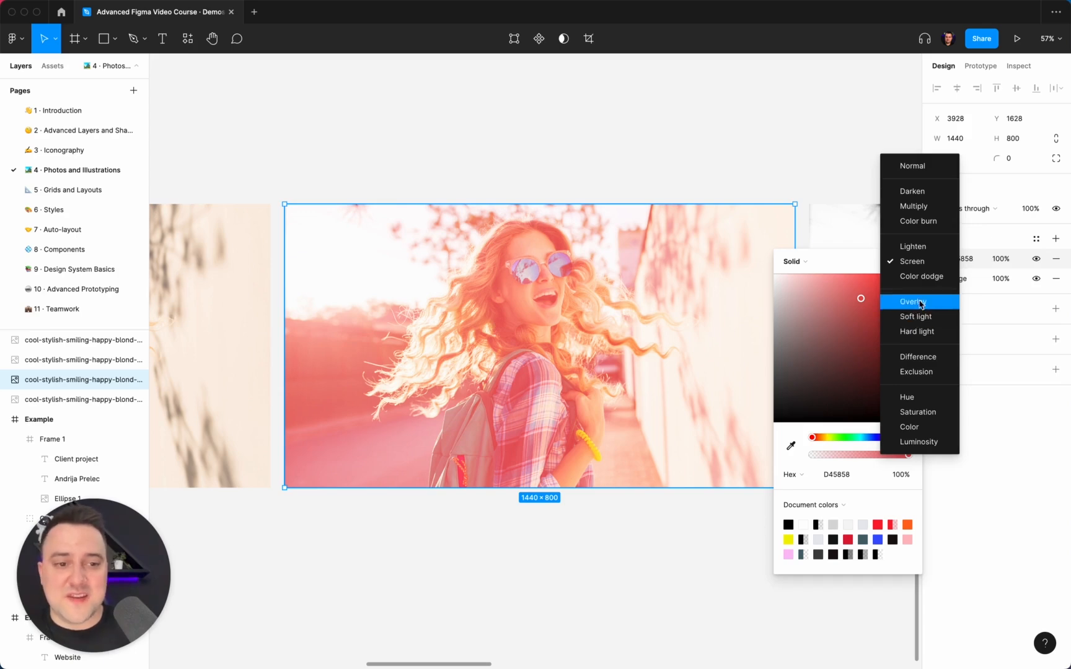
{"action": "left_click", "coordinate": [920, 357]}
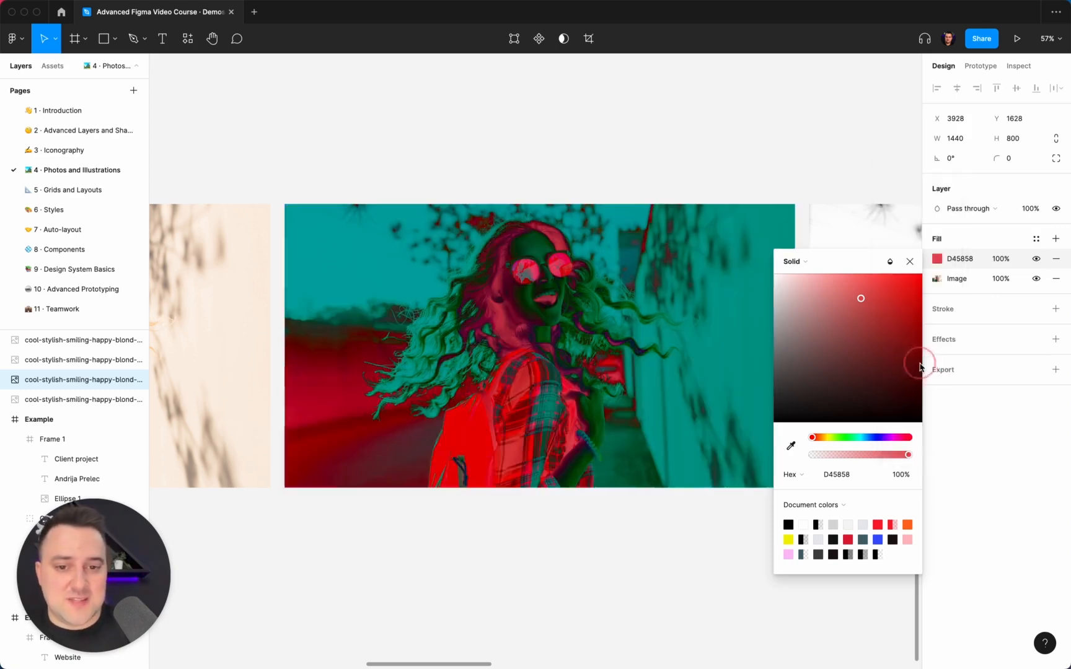
{"action": "left_click", "coordinate": [890, 264]}
{"action": "left_click", "coordinate": [896, 277]}
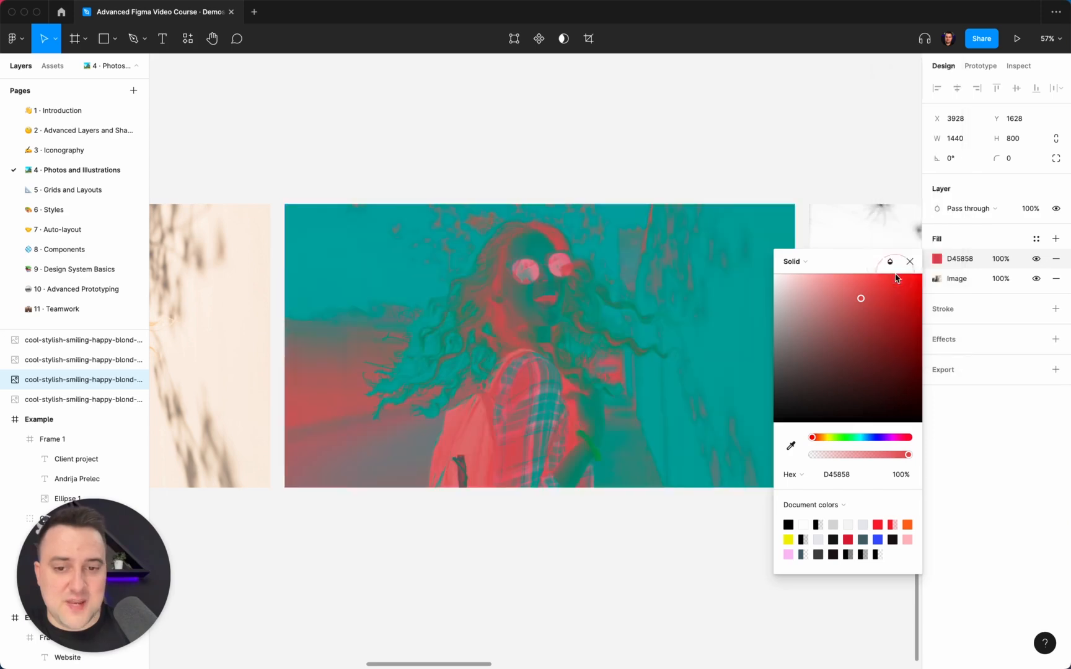
Step: Compare the Hard light and Overlay blend modes on the red overlay fill, ending on Hard light
{"action": "left_click", "coordinate": [890, 264]}
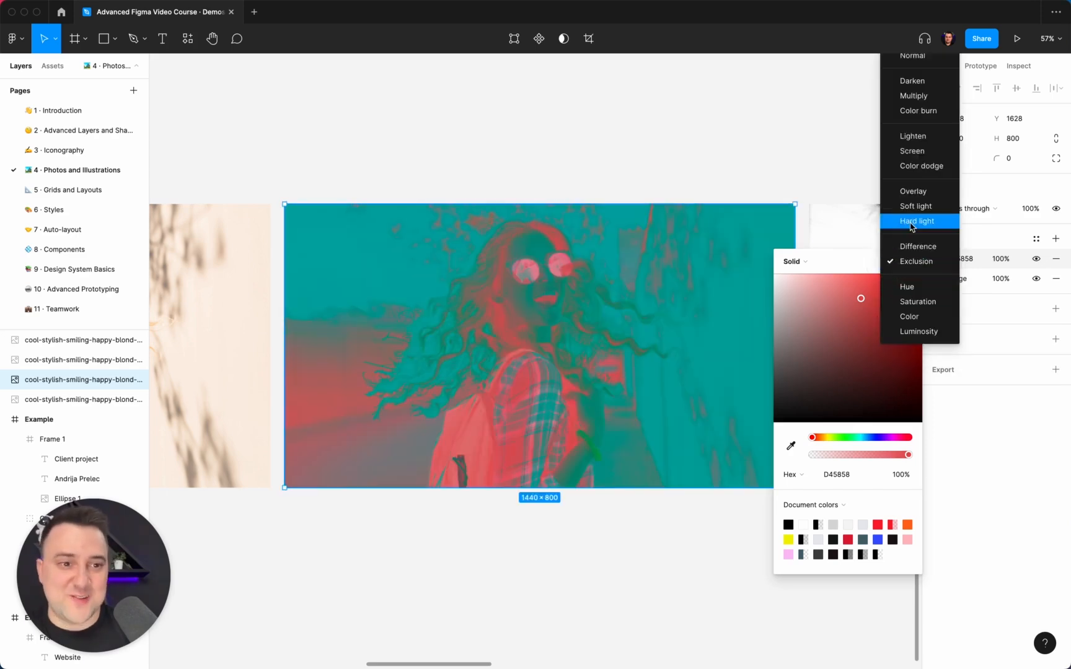
{"action": "left_click", "coordinate": [893, 220]}
{"action": "left_click", "coordinate": [890, 260]}
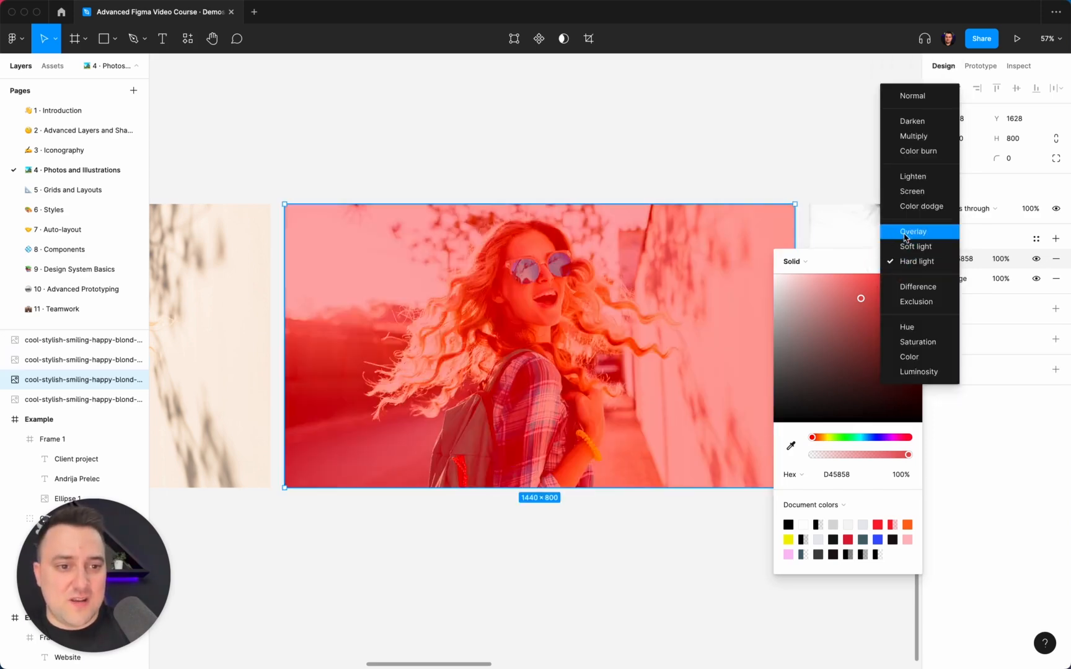
{"action": "left_click", "coordinate": [892, 232]}
{"action": "left_click", "coordinate": [890, 264]}
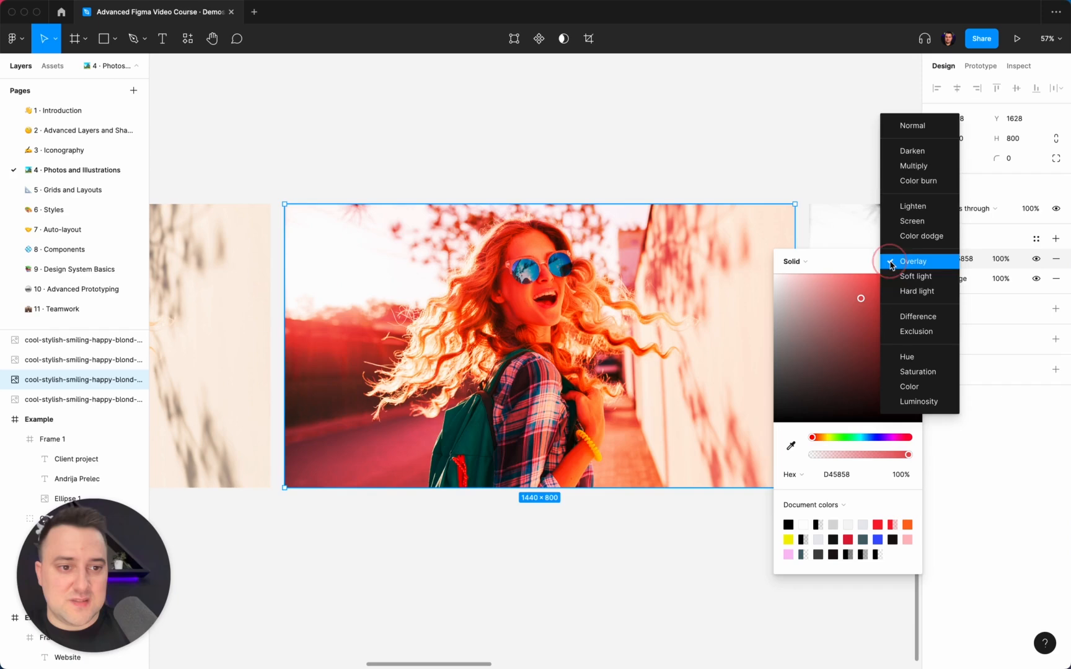
{"action": "left_click", "coordinate": [910, 290]}
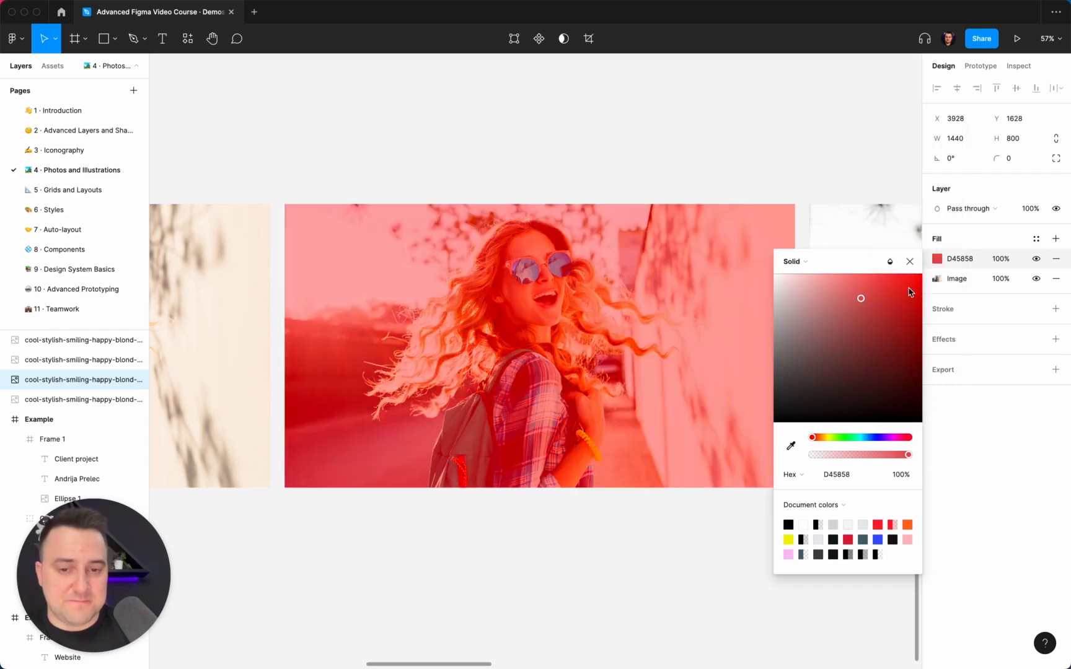
Step: Try the Hue blend mode on the red overlay fill and switch it to Color
{"action": "left_click", "coordinate": [890, 261]}
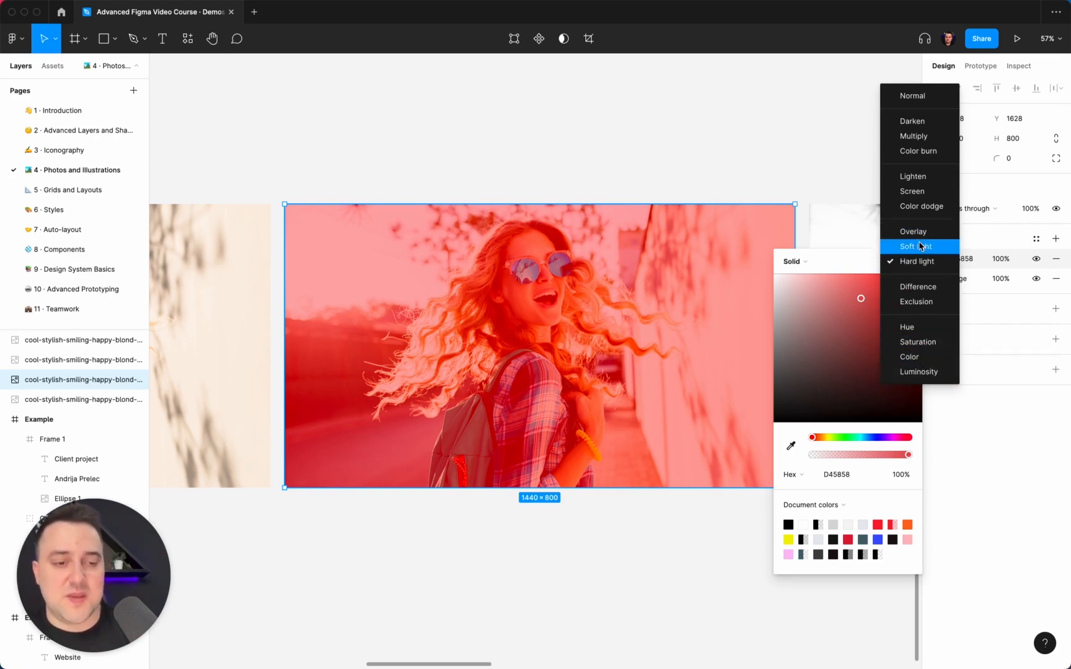
{"action": "left_click", "coordinate": [918, 327]}
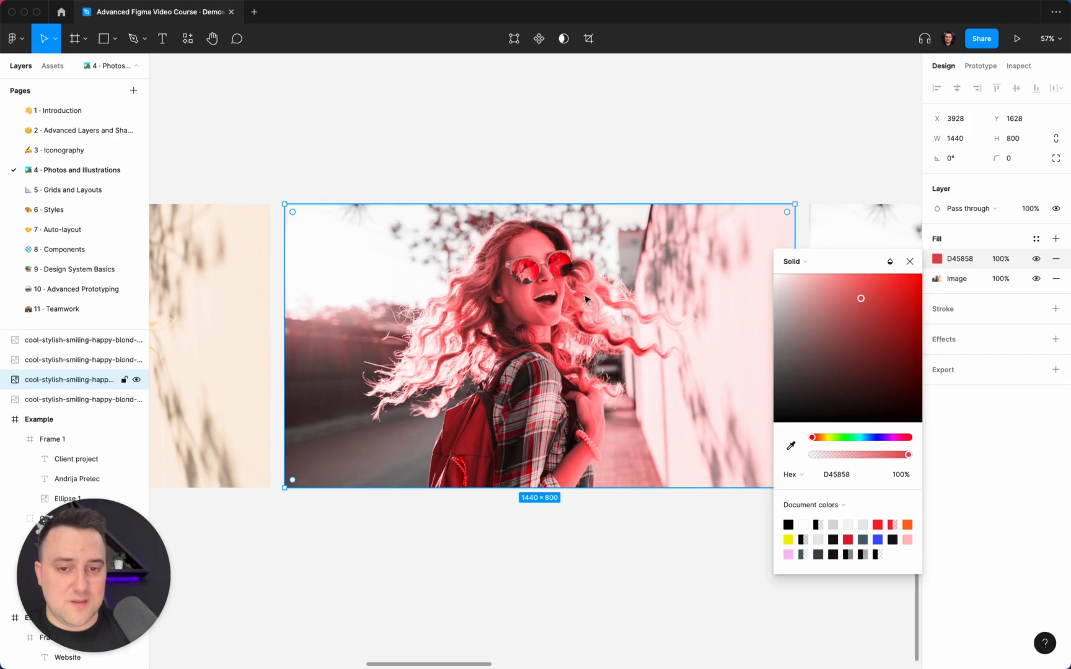
{"action": "left_click", "coordinate": [890, 263]}
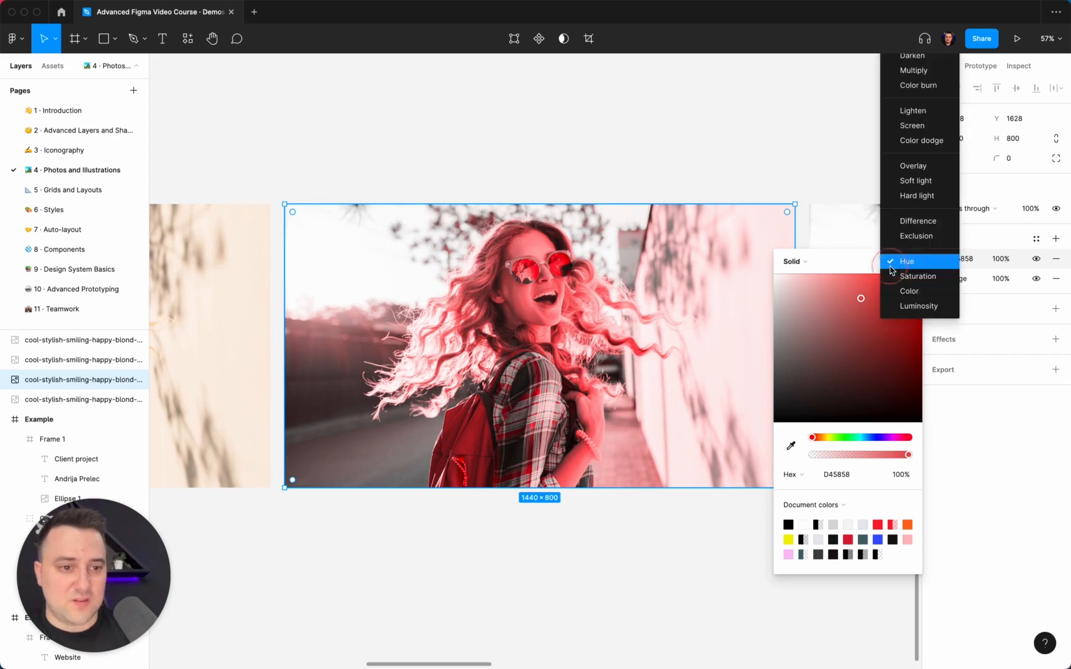
{"action": "left_click", "coordinate": [901, 291]}
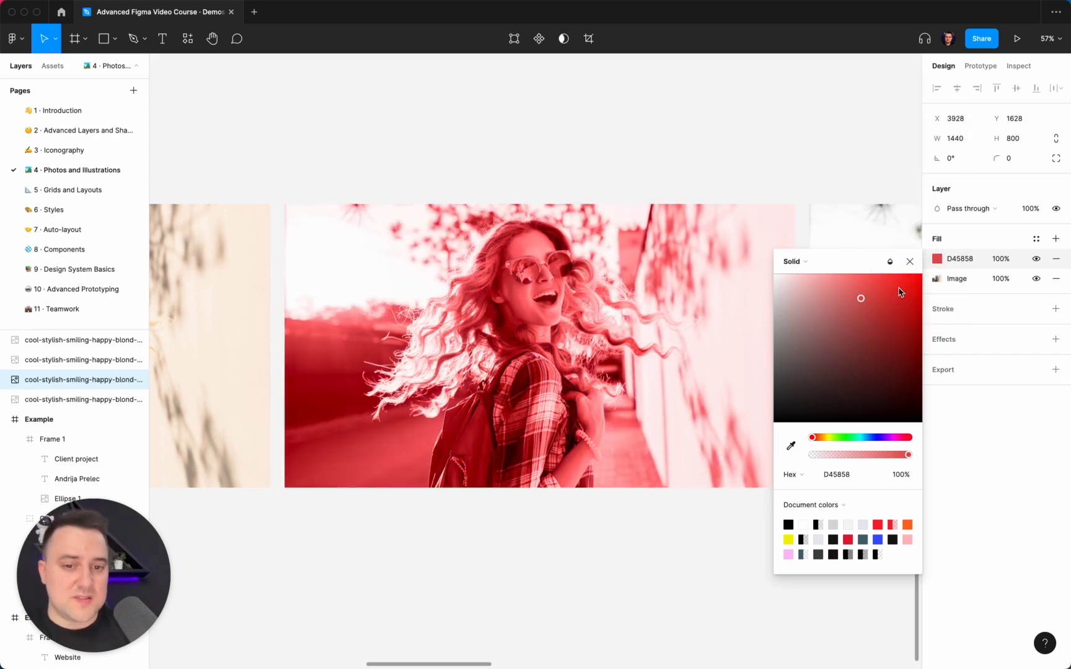
Step: Set the red D45858 overlay fill's opacity to 50%
{"action": "left_click", "coordinate": [999, 262]}
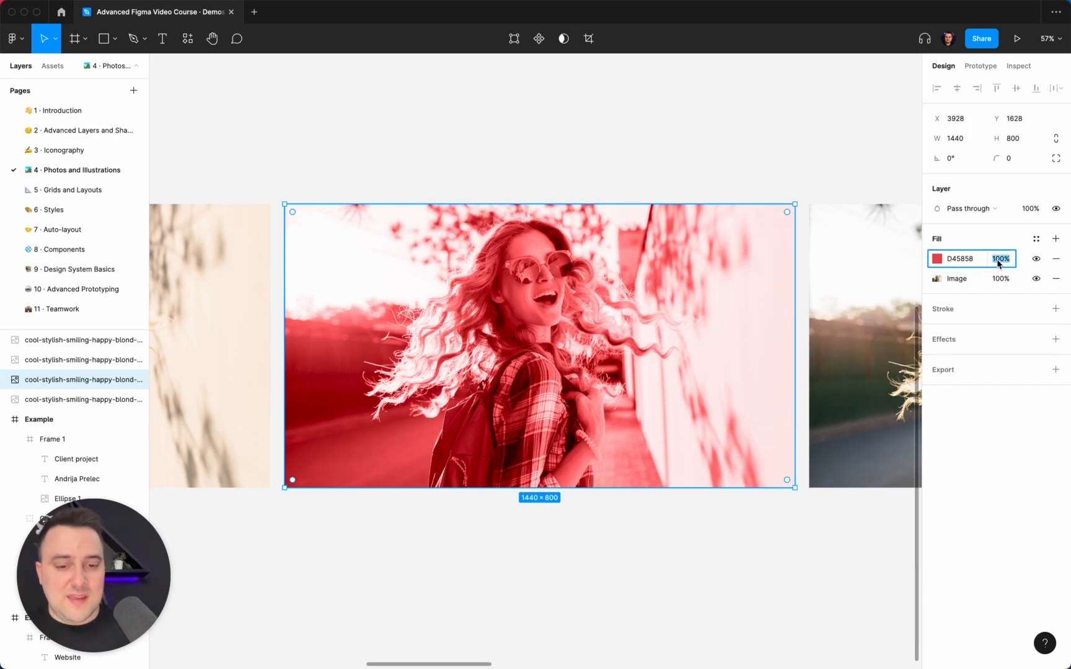
{"action": "type", "text": "50"}
{"action": "key", "text": "Return"}
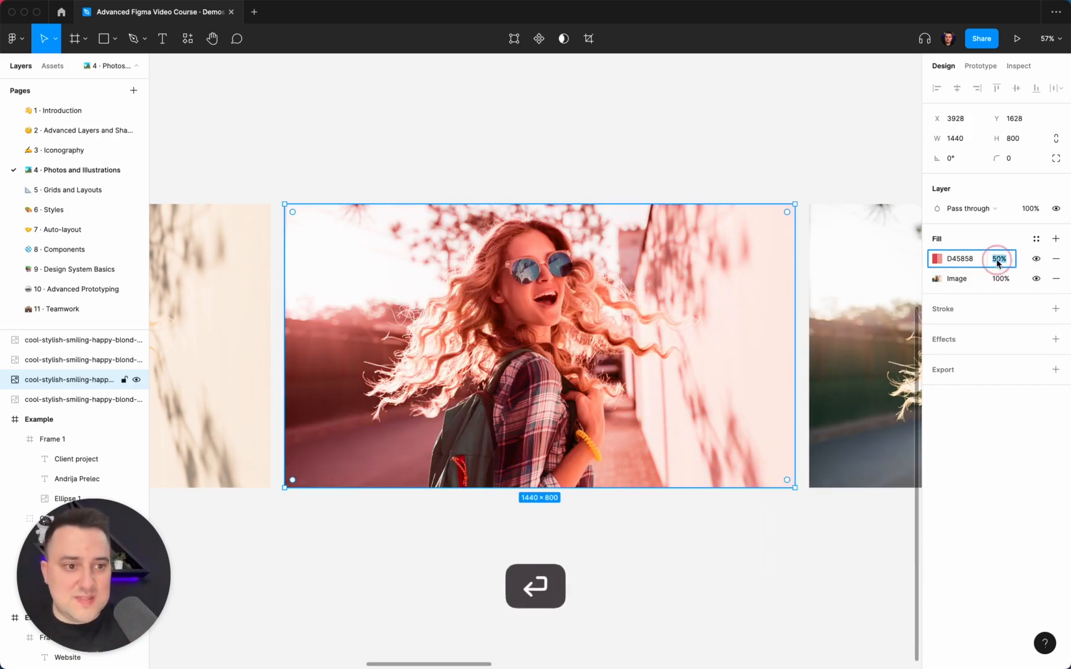
Step: Try 30% and 60% opacity on the red D45858 overlay fill and set it to 100%
{"action": "type", "text": "30"}
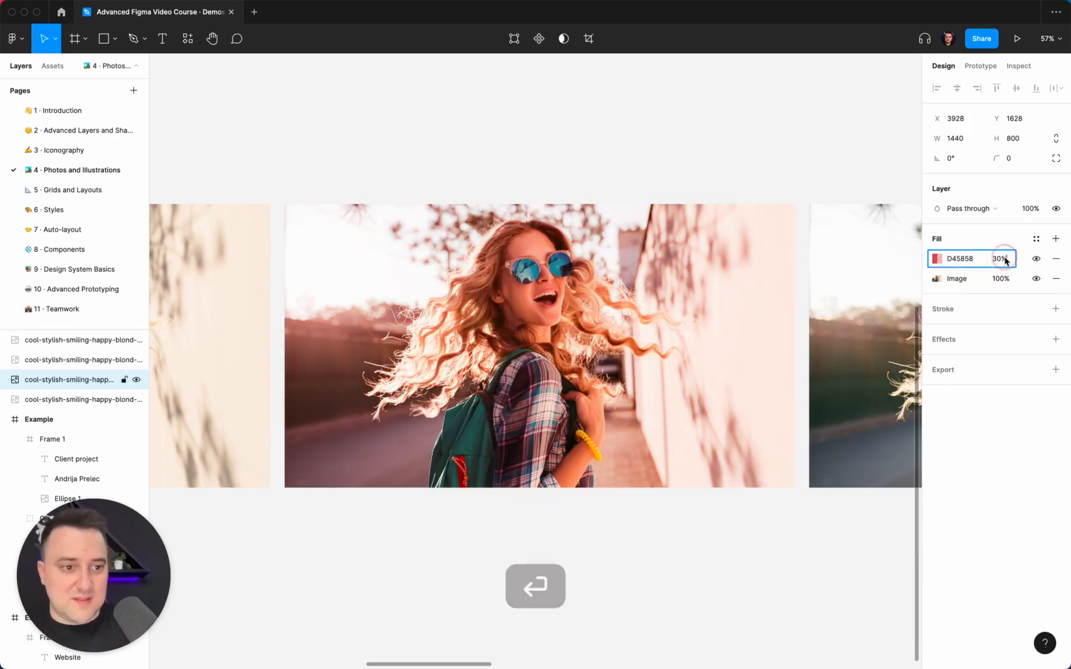
{"action": "key", "text": "Return"}
{"action": "type", "text": "60"}
{"action": "key", "text": "Return"}
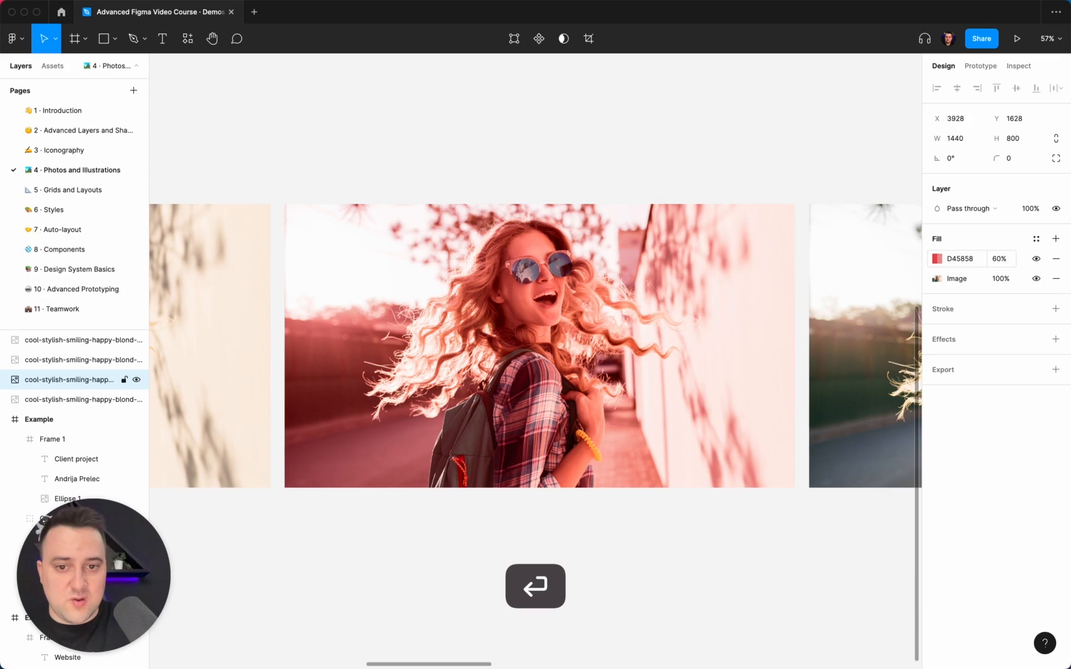
{"action": "left_click", "coordinate": [937, 260]}
{"action": "left_click", "coordinate": [999, 259]}
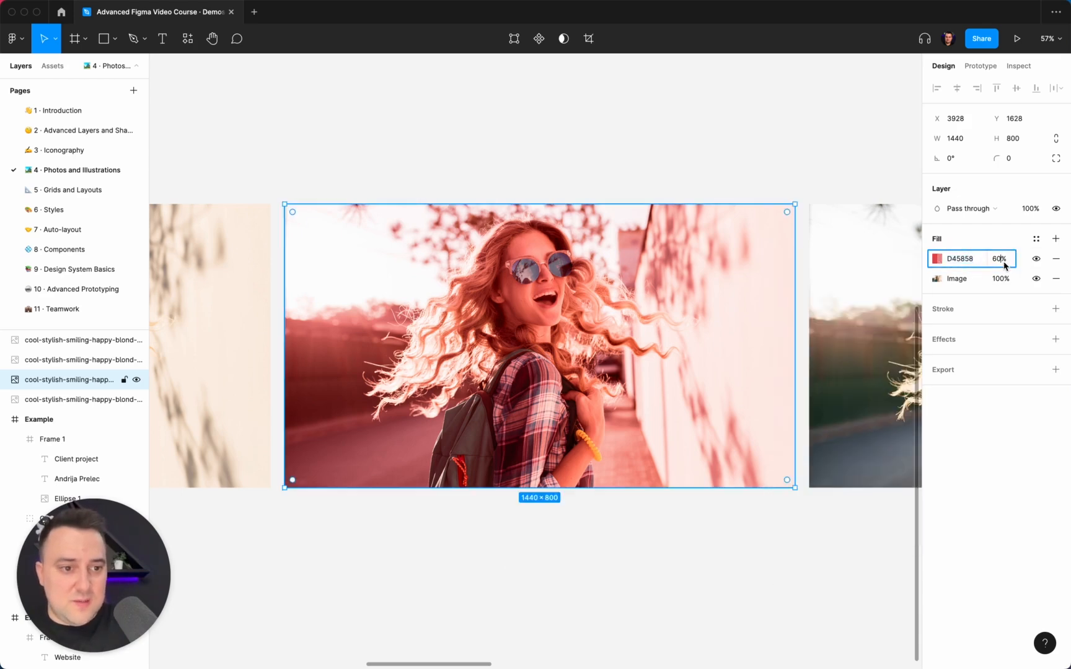
{"action": "type", "text": "100"}
{"action": "key", "text": "Return"}
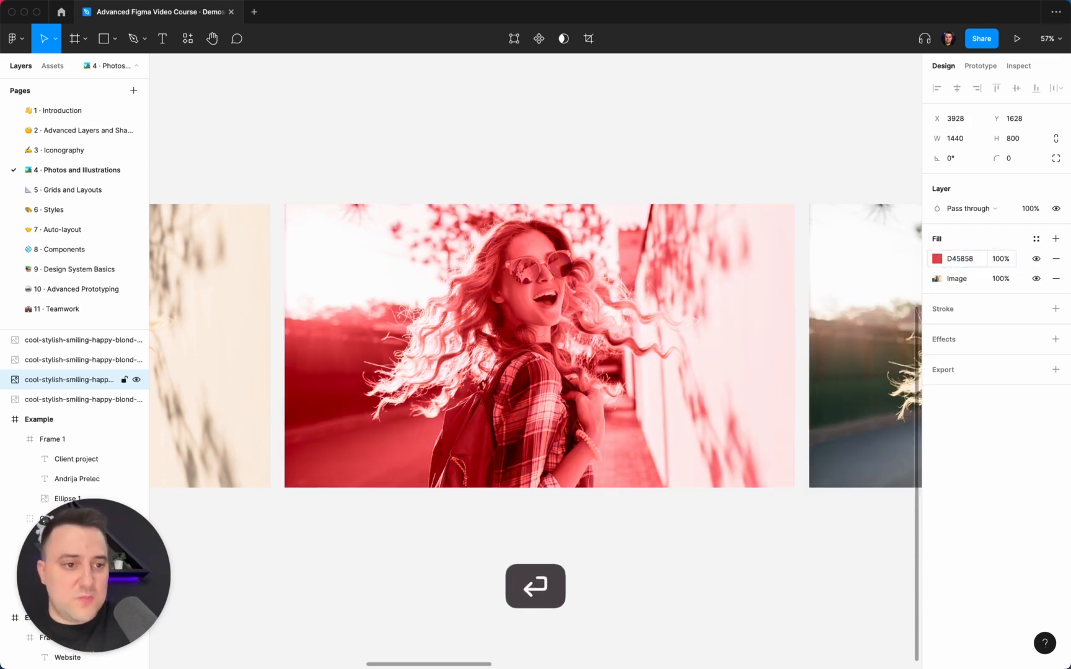
Step: Try the Luminosity blend mode with the color D67F7F on the red overlay fill and remove that fill
{"action": "left_click", "coordinate": [937, 259]}
{"action": "left_click", "coordinate": [890, 261]}
{"action": "left_click", "coordinate": [894, 277]}
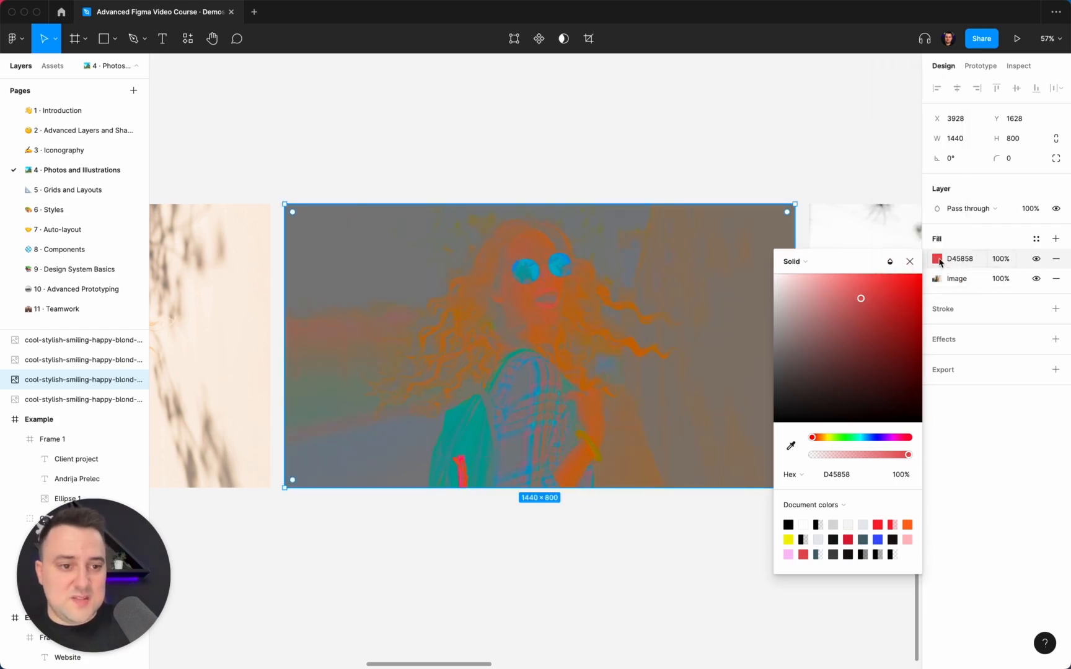
{"action": "left_click_drag", "start_coordinate": [858, 317], "coordinate": [834, 298]}
{"action": "left_click", "coordinate": [1058, 265]}
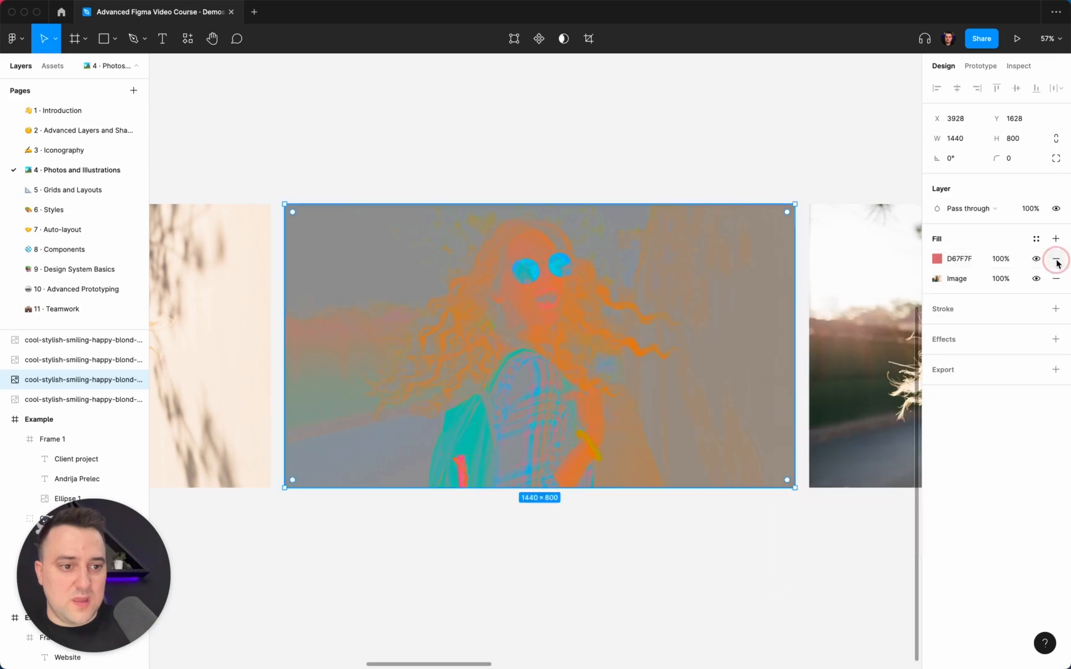
{"action": "left_click", "coordinate": [1056, 259]}
Step: Try the Luminosity blend mode on the photo's image fill and undo it
{"action": "left_click", "coordinate": [937, 259]}
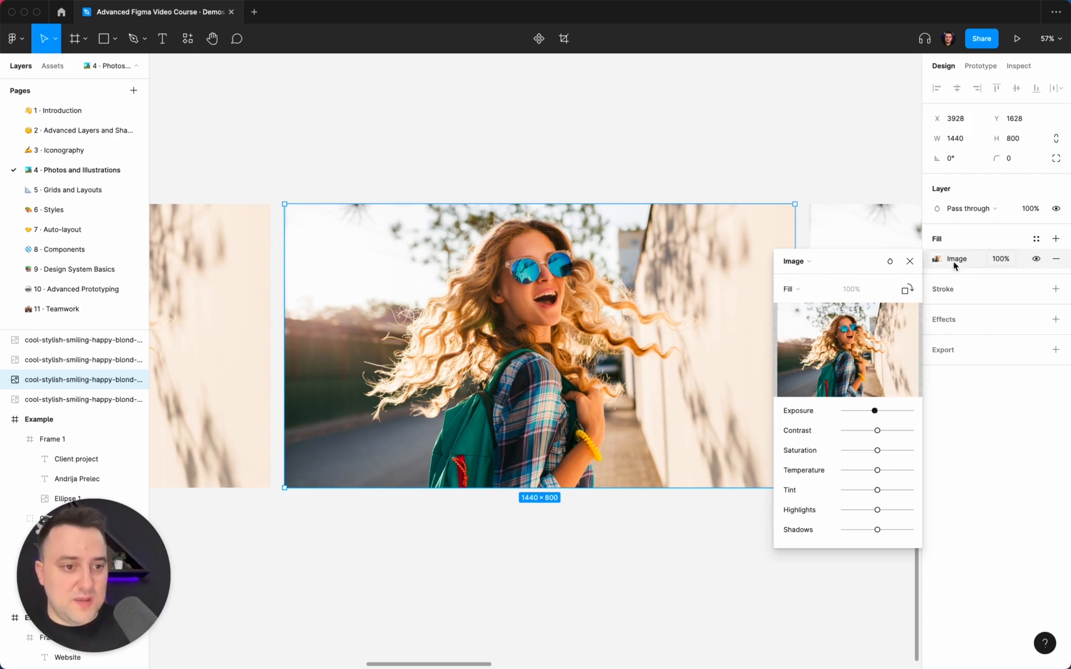
{"action": "left_click", "coordinate": [890, 261]}
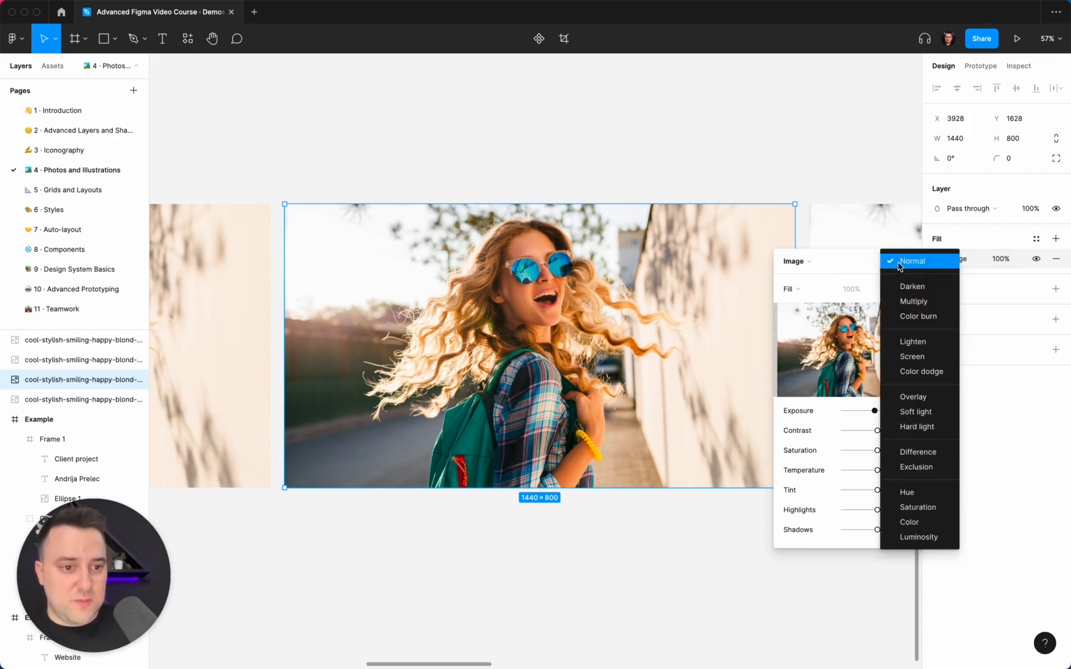
{"action": "left_click", "coordinate": [914, 538]}
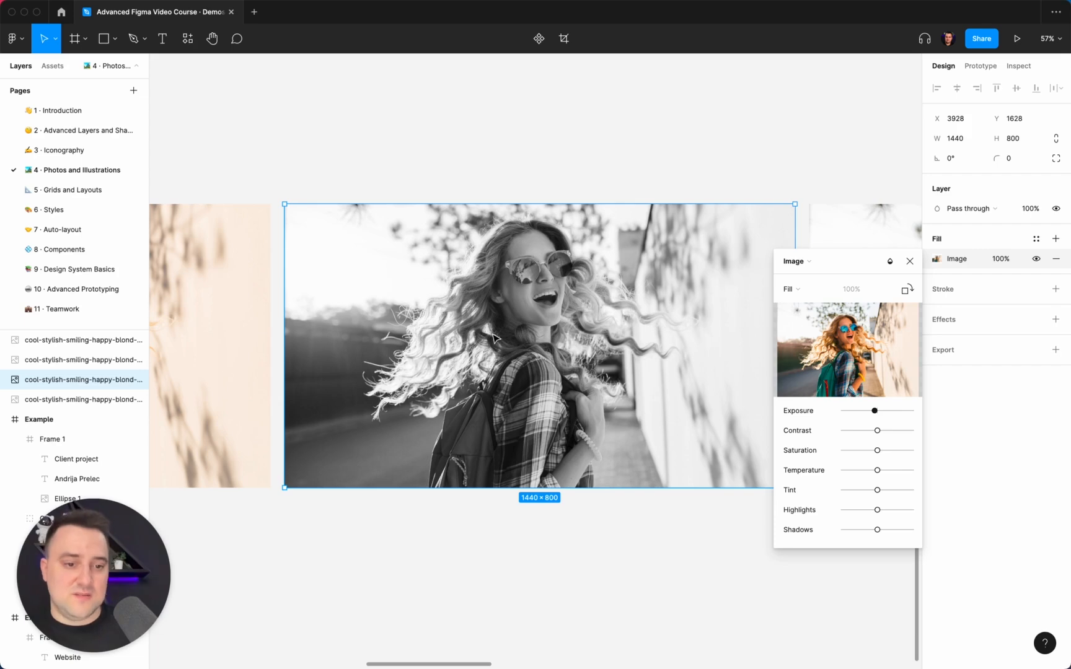
{"action": "key", "text": "super+z"}
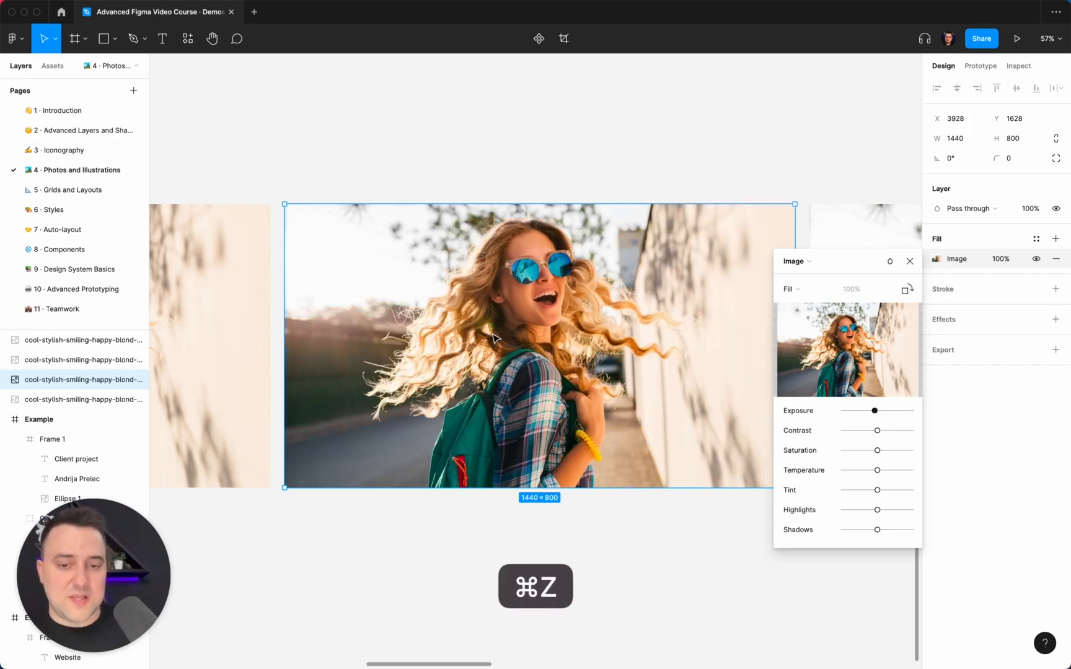
Step: Add a red C94A4A solid fill at 100% opacity above the photo's image fill
{"action": "left_click", "coordinate": [1055, 239]}
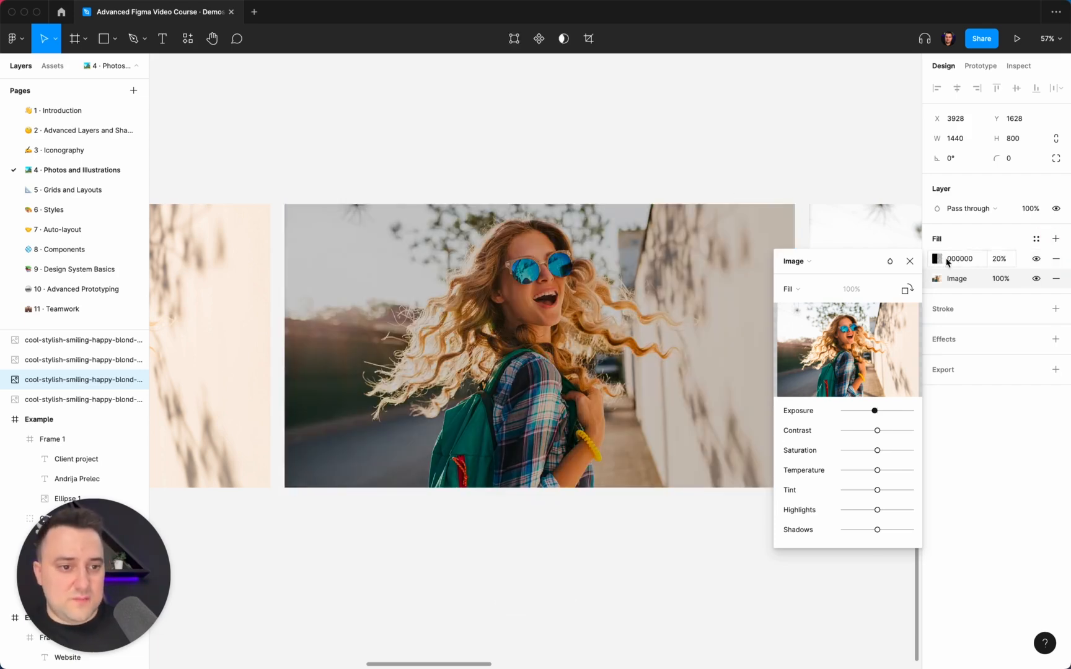
{"action": "left_click", "coordinate": [937, 259]}
{"action": "left_click_drag", "start_coordinate": [879, 304], "coordinate": [867, 305]}
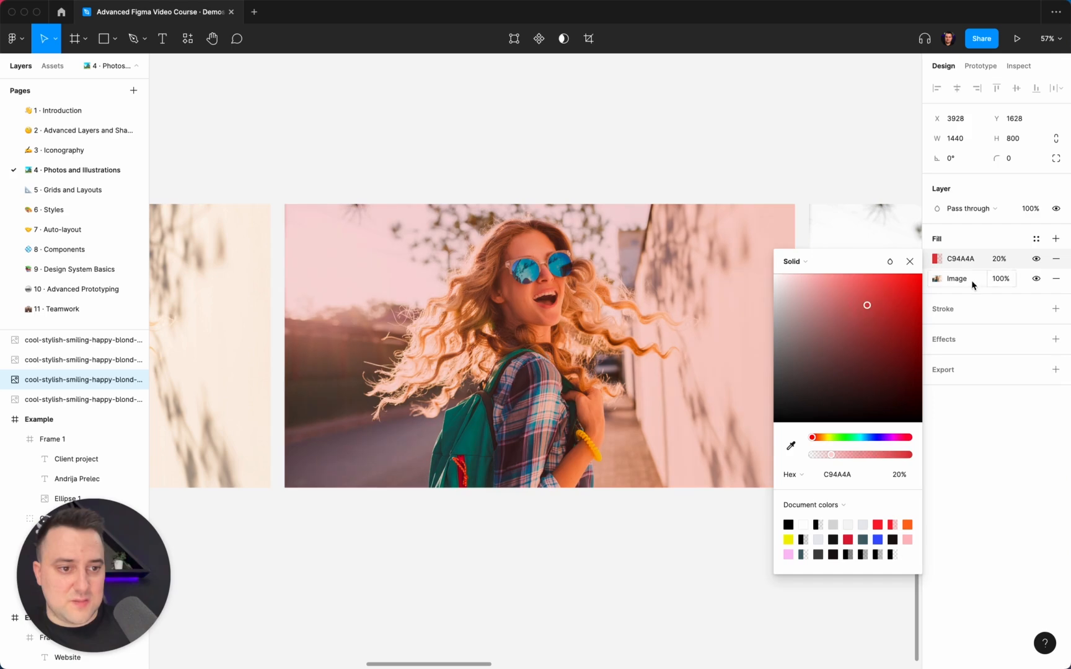
{"action": "left_click", "coordinate": [999, 259]}
{"action": "type", "text": "100"}
{"action": "key", "text": "Return"}
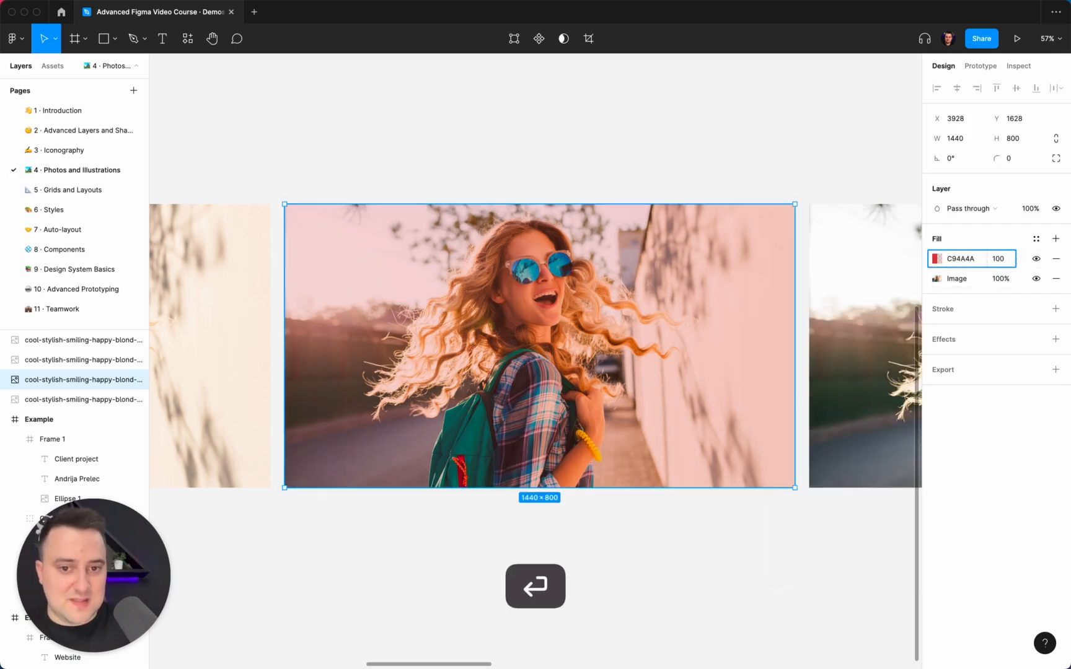
Step: Try the Saturation and Hue blend modes on the red C94A4A overlay fill
{"action": "left_click", "coordinate": [937, 259]}
{"action": "left_click", "coordinate": [812, 266]}
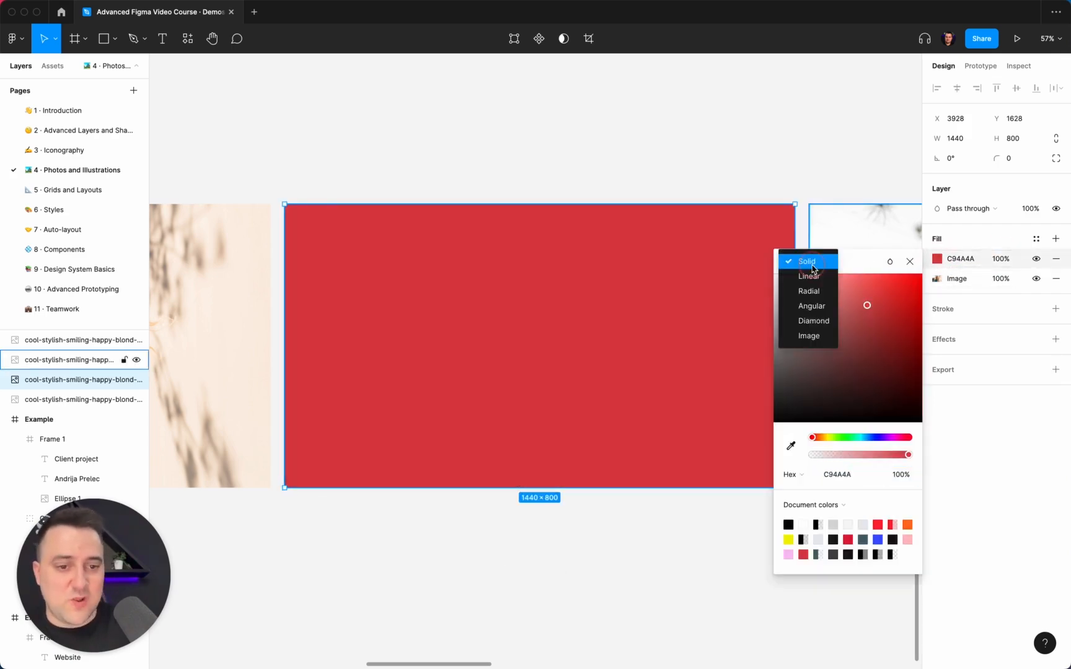
{"action": "left_click", "coordinate": [871, 260]}
{"action": "left_click", "coordinate": [891, 265]}
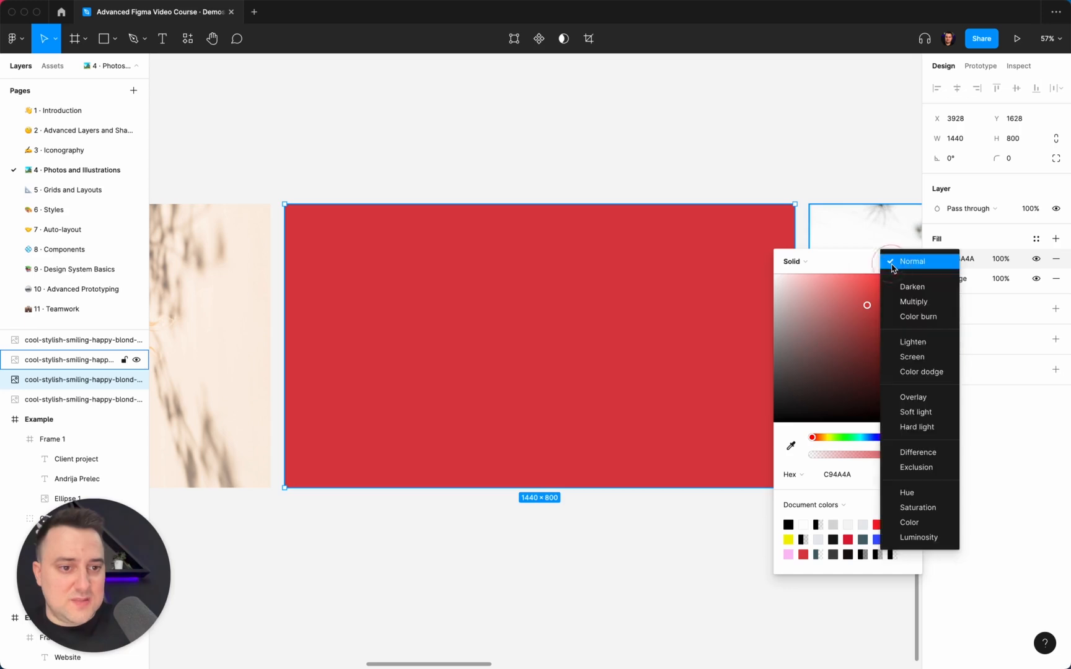
{"action": "left_click", "coordinate": [923, 522]}
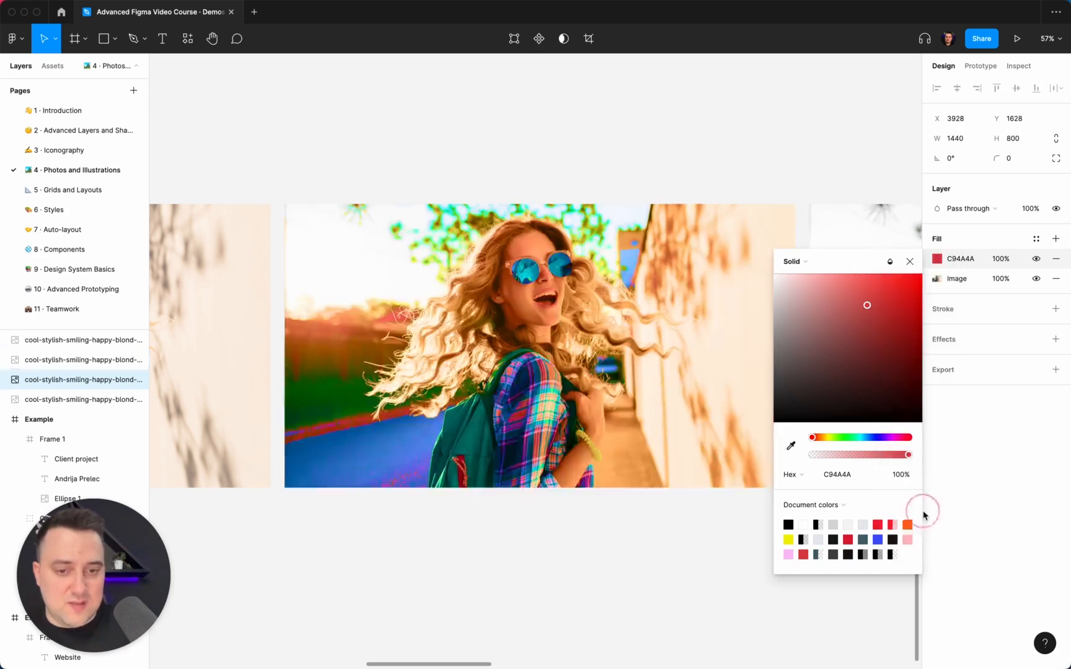
{"action": "left_click", "coordinate": [890, 261]}
{"action": "left_click", "coordinate": [906, 243]}
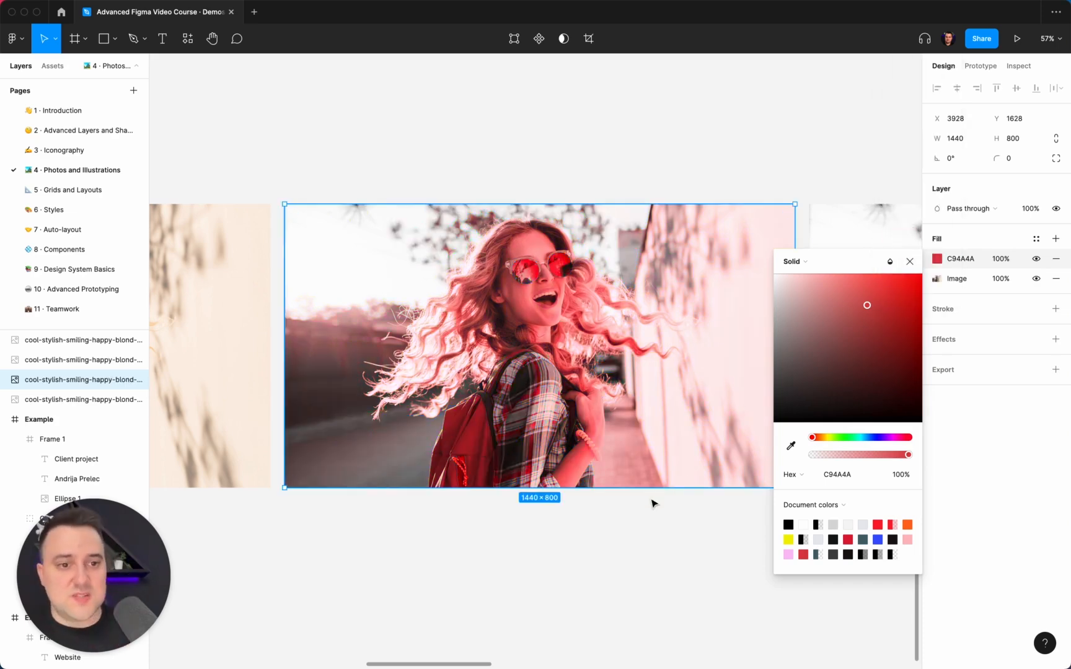
Step: Try the Screen blend mode on the red C94A4A overlay fill and switch it to Multiply
{"action": "left_click", "coordinate": [890, 262]}
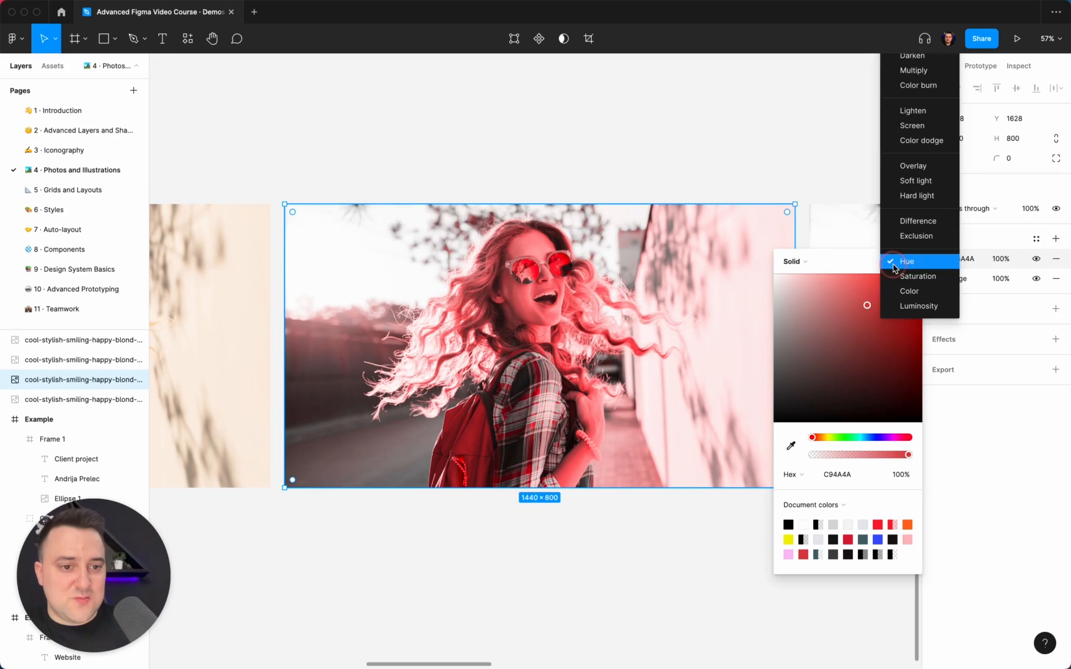
{"action": "left_click", "coordinate": [912, 125]}
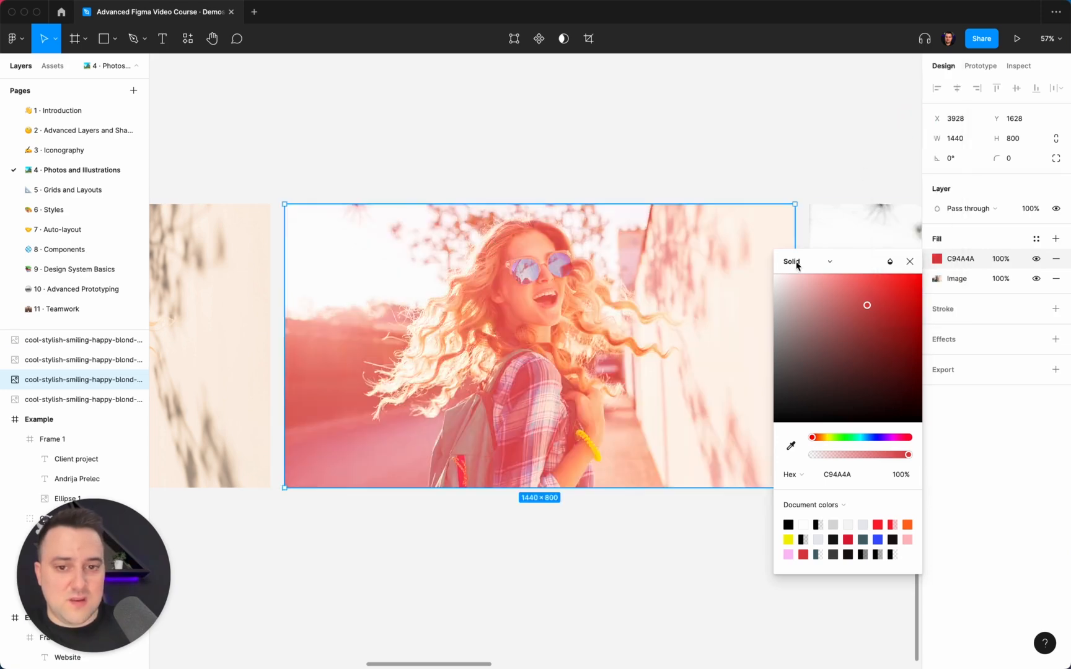
{"action": "left_click", "coordinate": [890, 261]}
{"action": "left_click", "coordinate": [915, 212]}
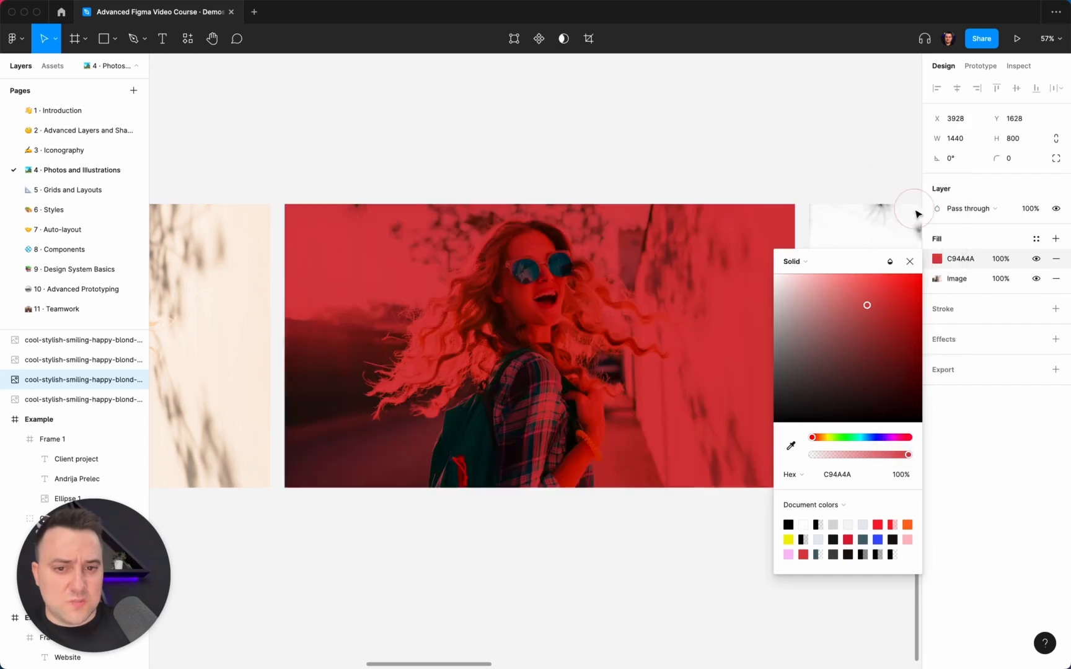
Step: Add a cyan 1EF1FF solid fill at 100% opacity above the red overlay fill
{"action": "left_click", "coordinate": [1055, 239]}
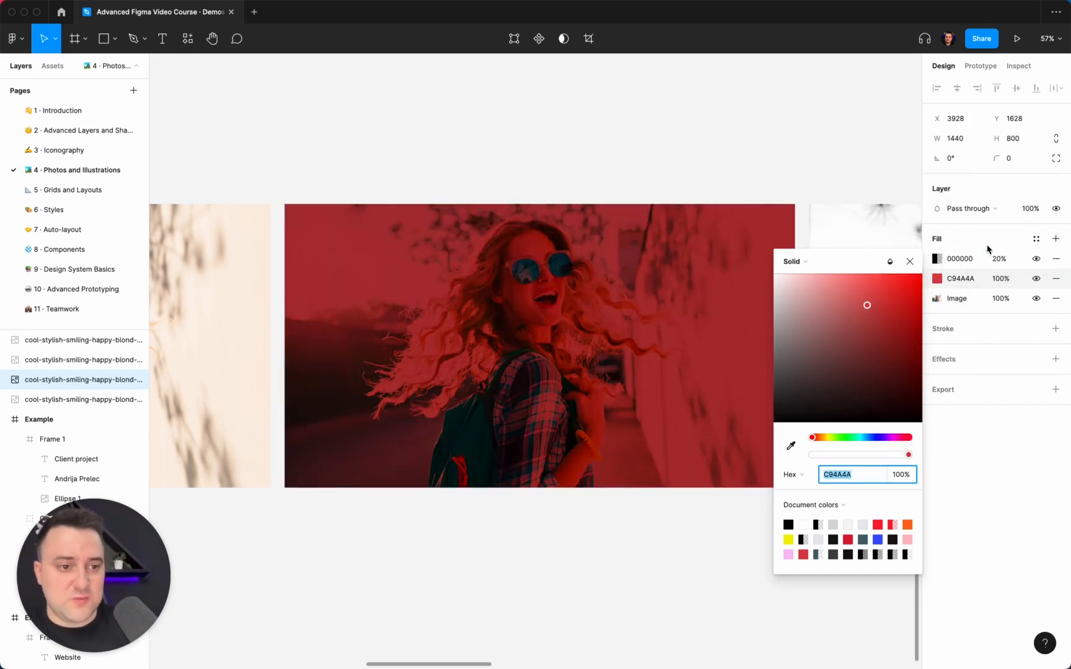
{"action": "left_click", "coordinate": [862, 438]}
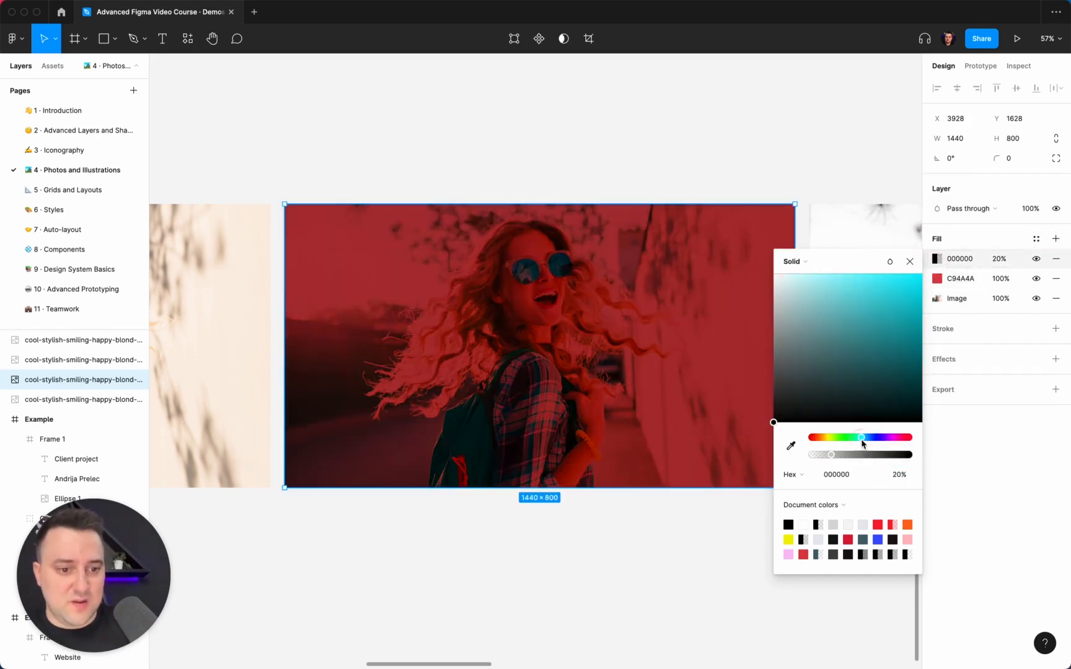
{"action": "left_click_drag", "start_coordinate": [888, 338], "coordinate": [905, 260]}
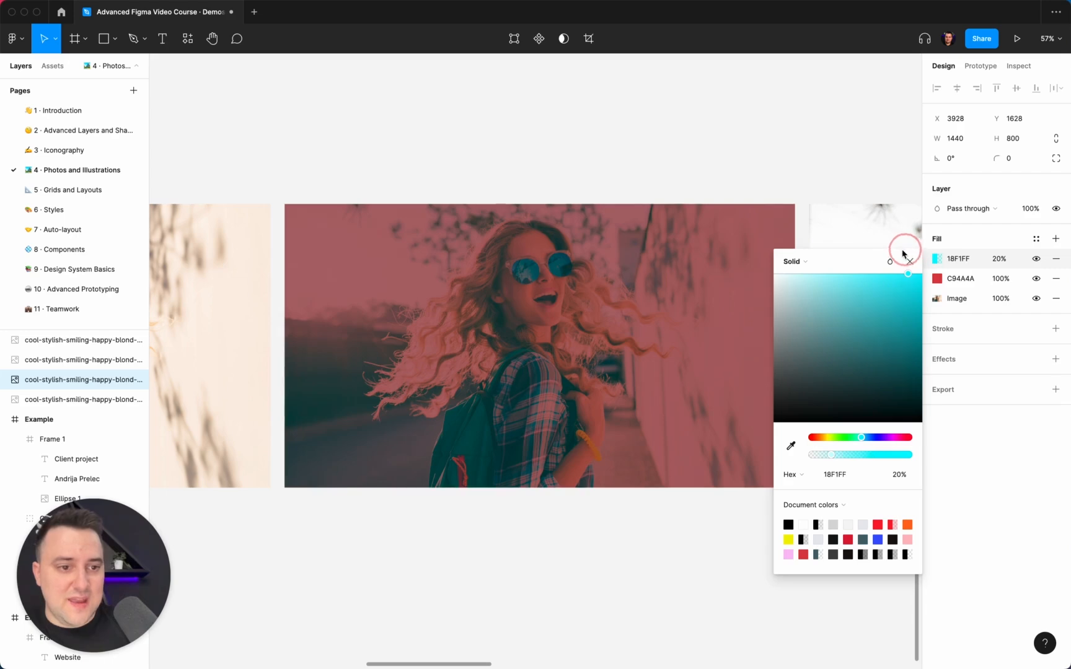
{"action": "left_click", "coordinate": [997, 262]}
{"action": "type", "text": "1"}
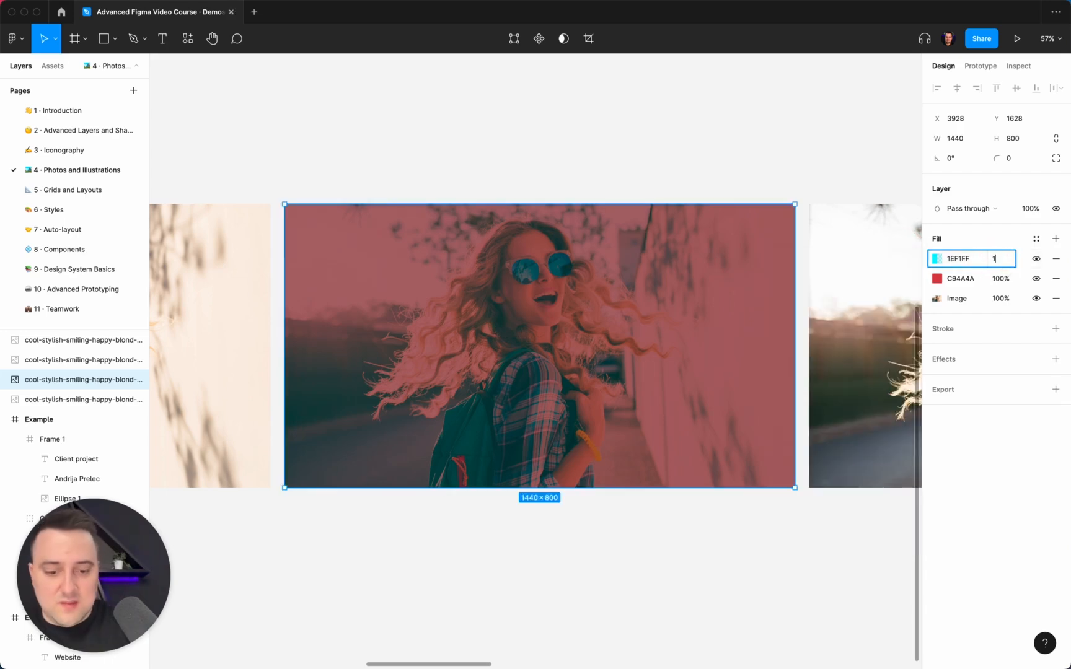
{"action": "type", "text": "00"}
{"action": "key", "text": "Return"}
Step: Set the cyan overlay fill's blend mode to Lighten
{"action": "left_click", "coordinate": [937, 258]}
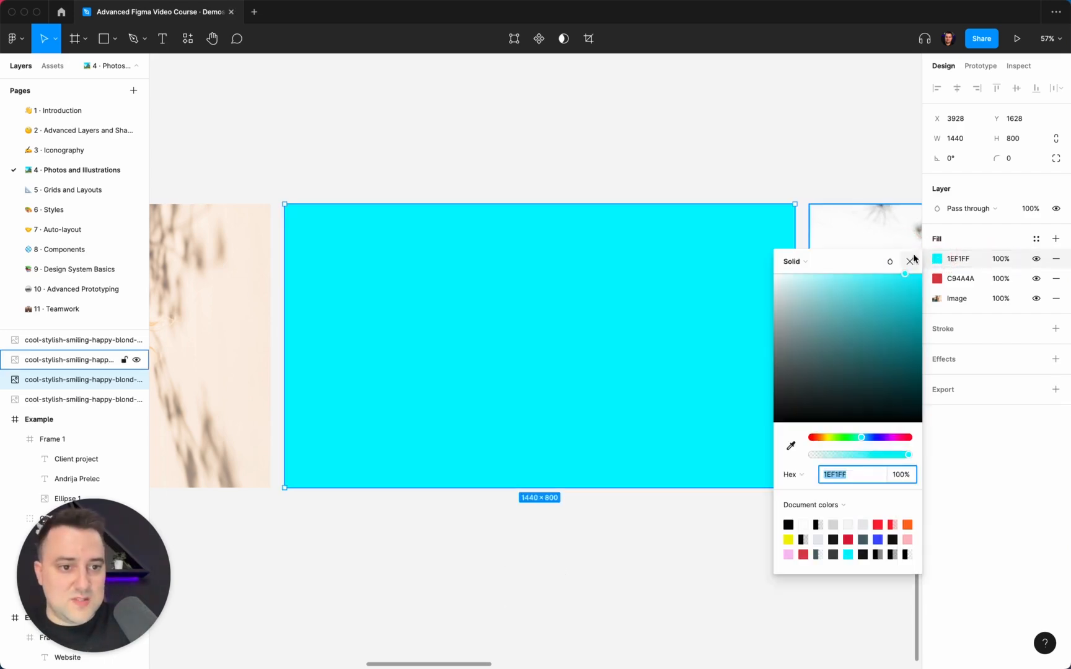
{"action": "left_click", "coordinate": [890, 261]}
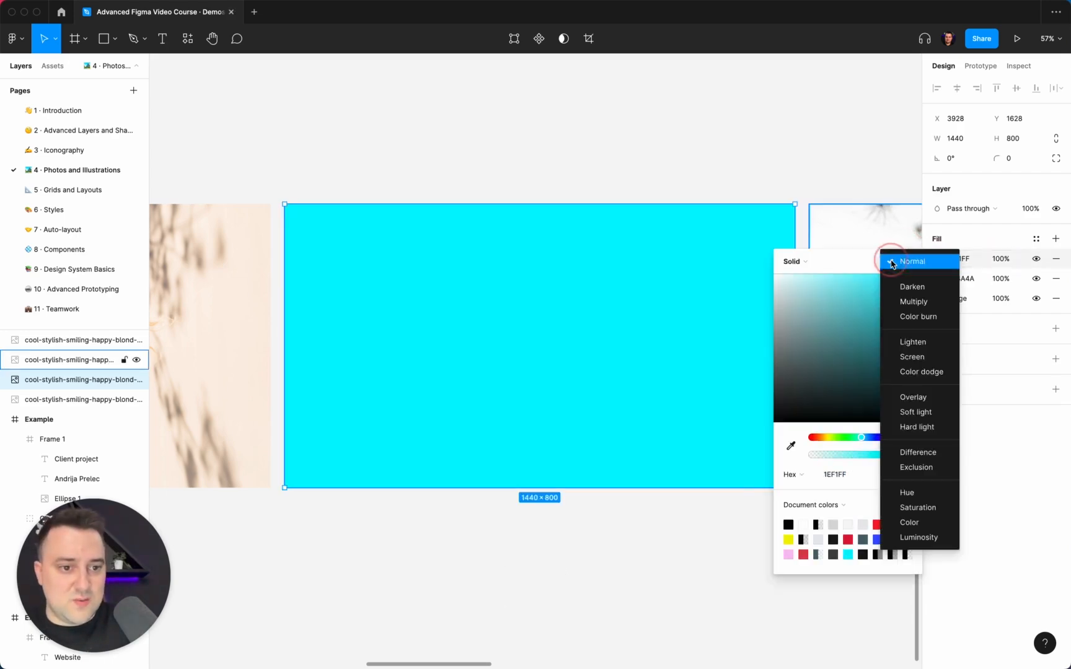
{"action": "left_click", "coordinate": [911, 347]}
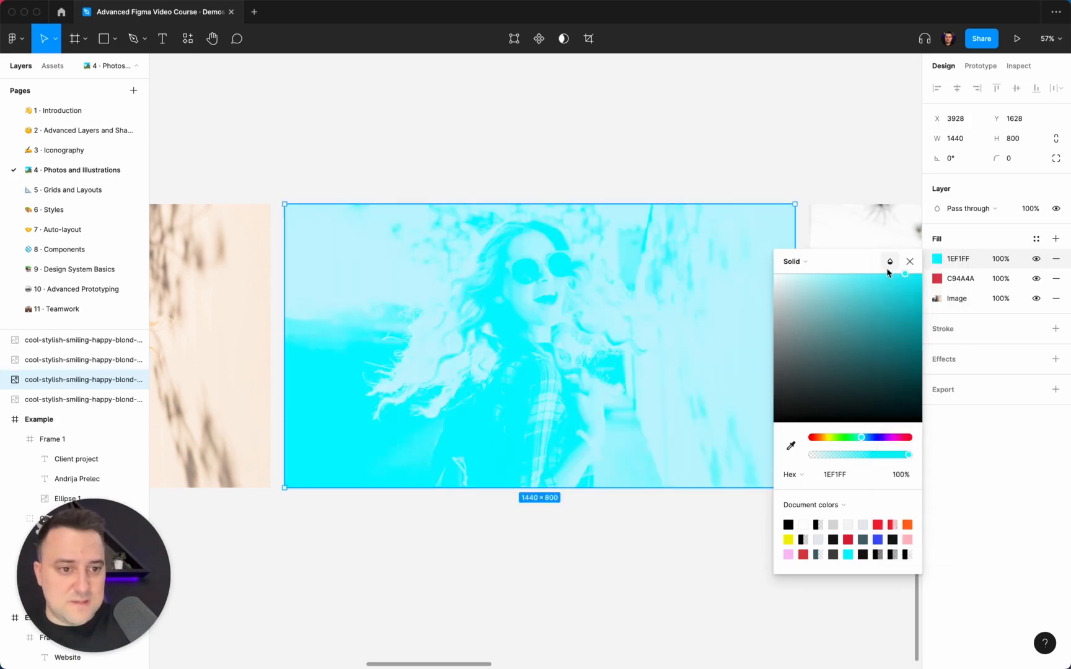
Step: Set the opacity of both the cyan and the red overlay fills to 50% and deselect the photo
{"action": "left_click", "coordinate": [1000, 260]}
{"action": "type", "text": "50"}
{"action": "key", "text": "Return"}
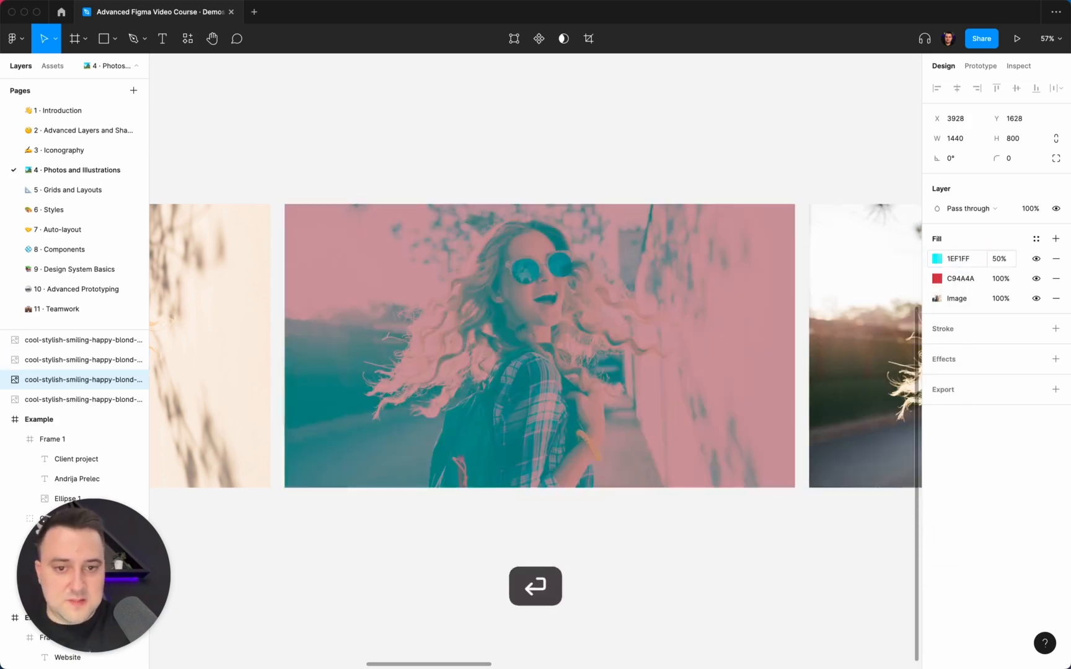
{"action": "left_click", "coordinate": [1000, 278]}
{"action": "type", "text": "50"}
{"action": "key", "text": "Return"}
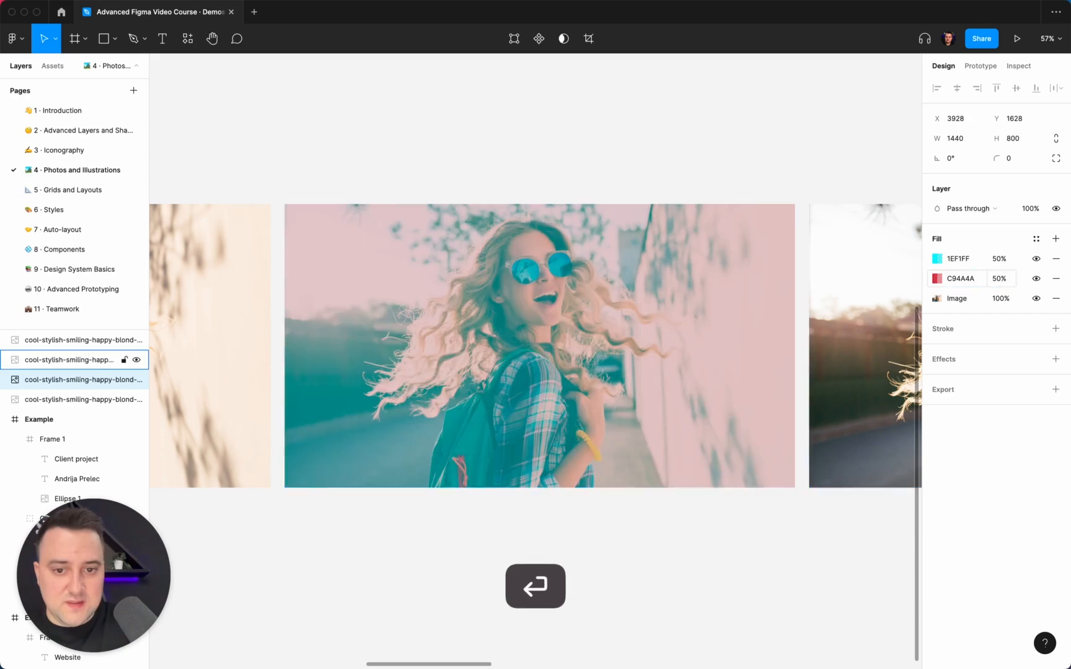
{"action": "left_click", "coordinate": [732, 599]}
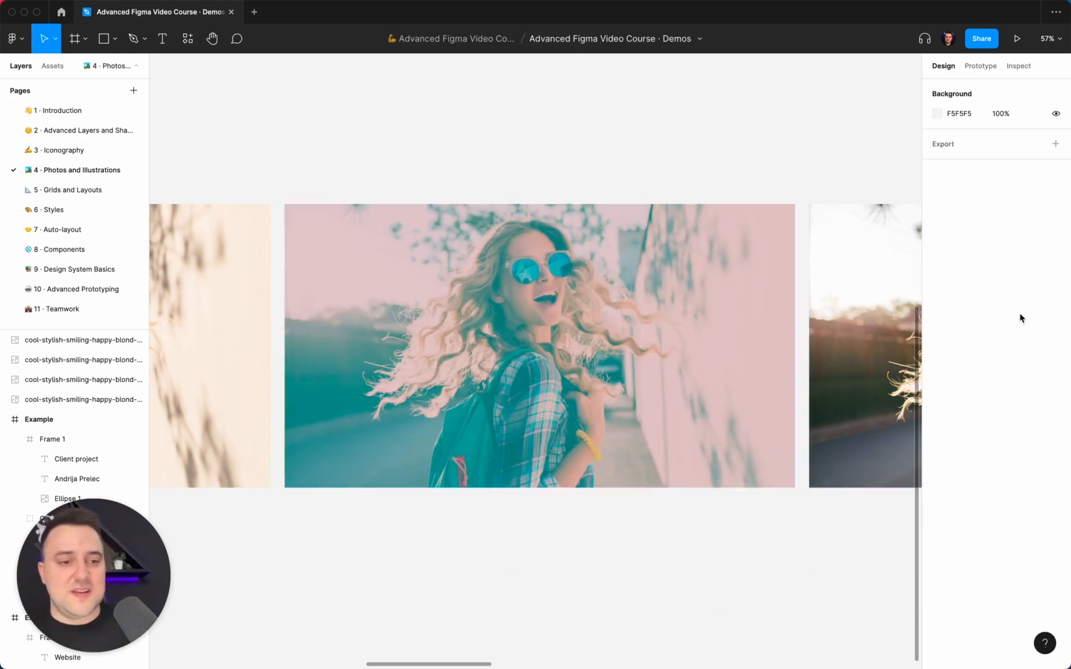
Step: Remove the cyan and red overlay fills from the photo, keeping only its image fill
{"action": "left_click", "coordinate": [693, 290]}
{"action": "left_click", "coordinate": [1056, 258]}
{"action": "left_click", "coordinate": [1056, 258]}
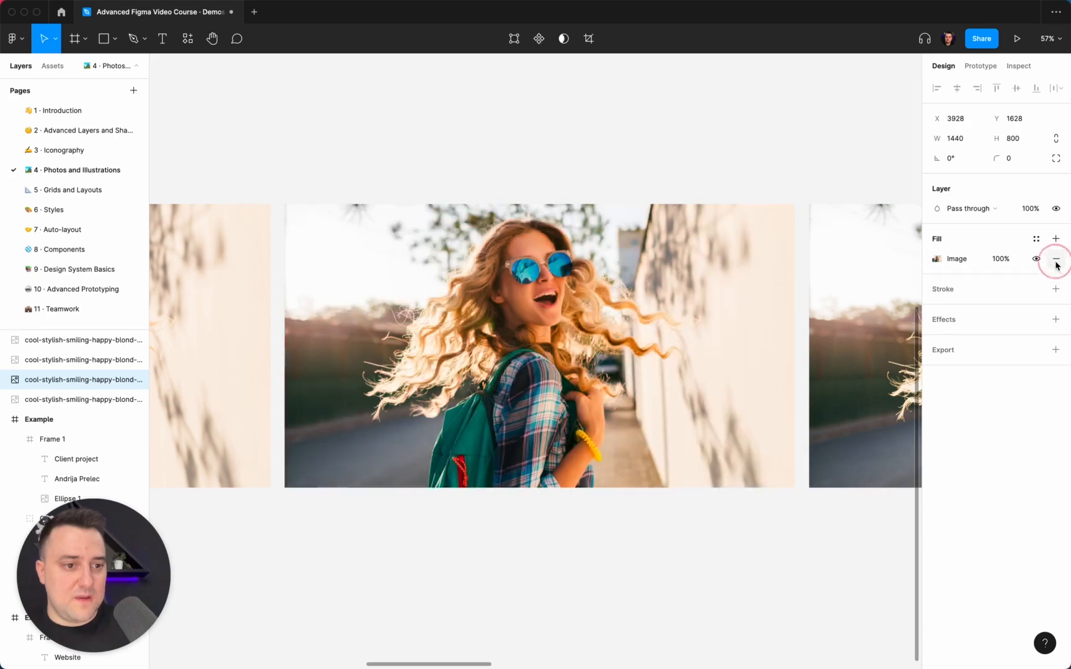
{"action": "left_click", "coordinate": [662, 535]}
Step: Draw a rectangle over the middle photo and resize it to cover the whole image at 1440 × 800
{"action": "left_click", "coordinate": [607, 378]}
{"action": "key", "text": "r"}
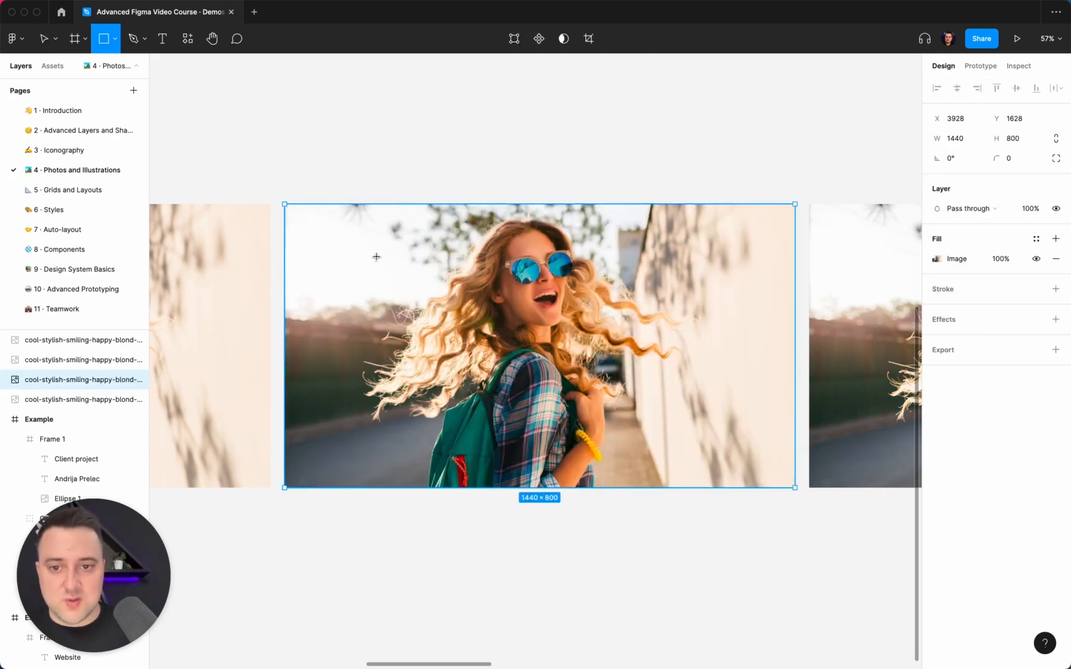
{"action": "left_click_drag", "start_coordinate": [351, 243], "coordinate": [524, 361]}
{"action": "mouse_move", "coordinate": [461, 307]}
{"action": "left_mouse_down"}
{"action": "mouse_move", "coordinate": [406, 260]}
{"action": "mouse_move", "coordinate": [394, 265]}
{"action": "left_mouse_up"}
{"action": "left_click_drag", "start_coordinate": [458, 277], "coordinate": [795, 287]}
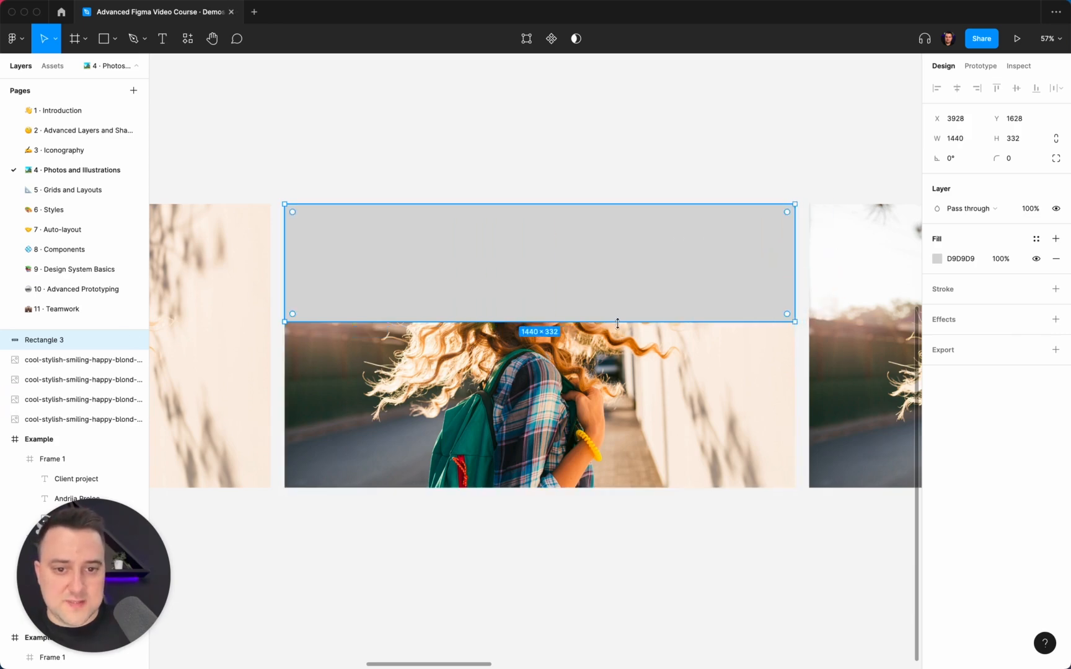
{"action": "left_click_drag", "start_coordinate": [660, 330], "coordinate": [619, 488]}
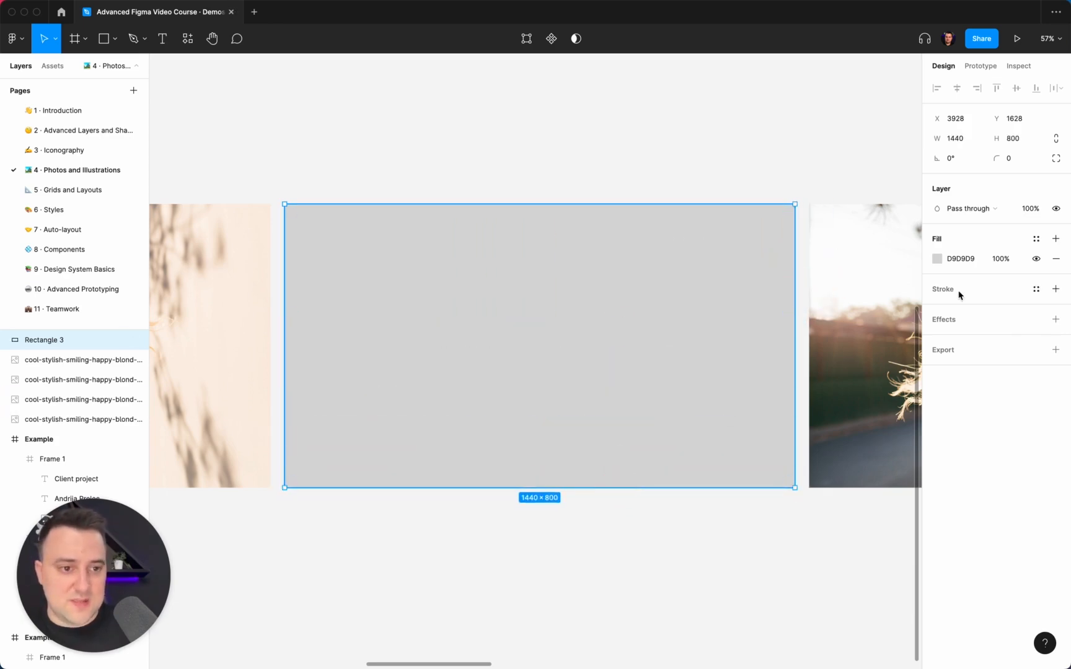
Step: Change the covering rectangle's solid fill to red DA3636
{"action": "left_click", "coordinate": [937, 259]}
{"action": "left_click_drag", "start_coordinate": [897, 300], "coordinate": [888, 290]}
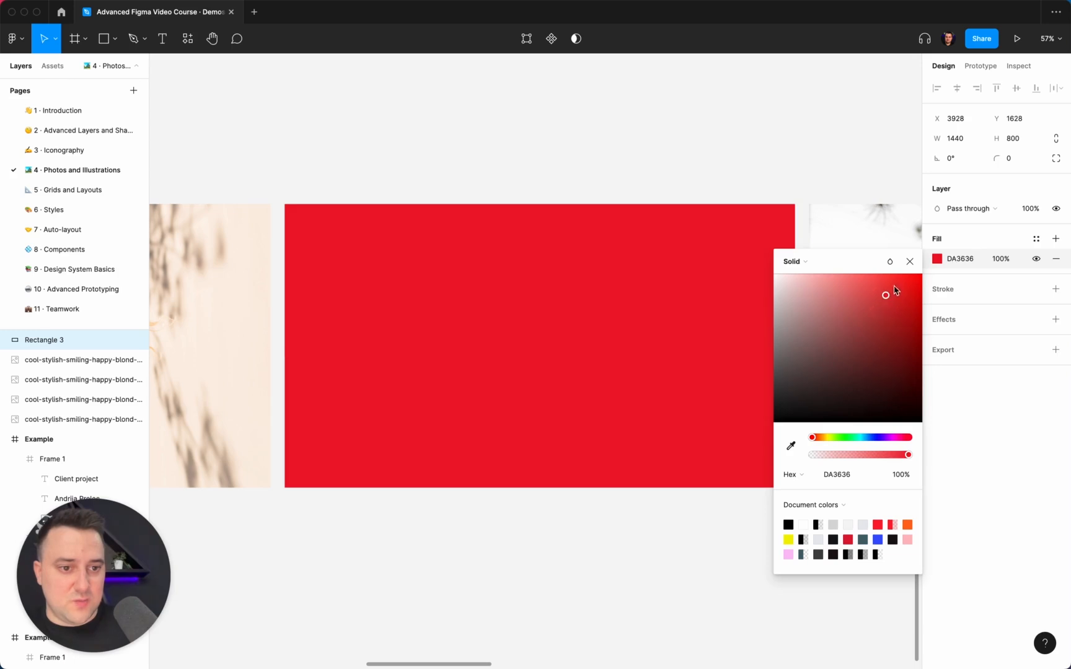
Step: Set the layer blend mode of the red rectangle covering the photo to Overlay and deselect it
{"action": "left_click", "coordinate": [891, 262]}
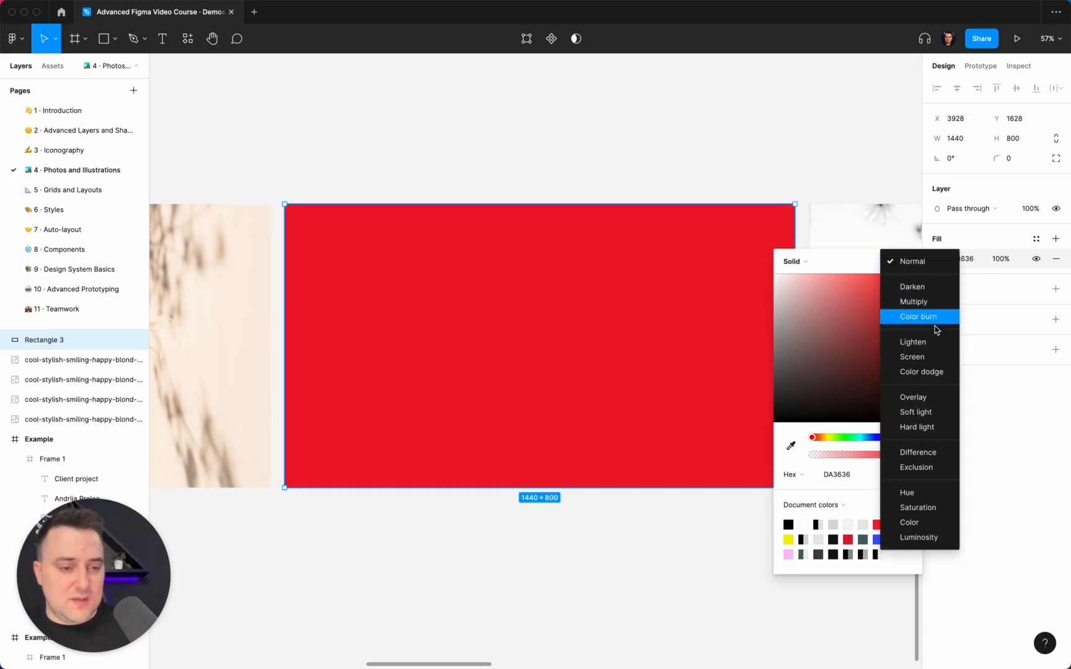
{"action": "left_click", "coordinate": [1004, 241]}
{"action": "left_click", "coordinate": [968, 208]}
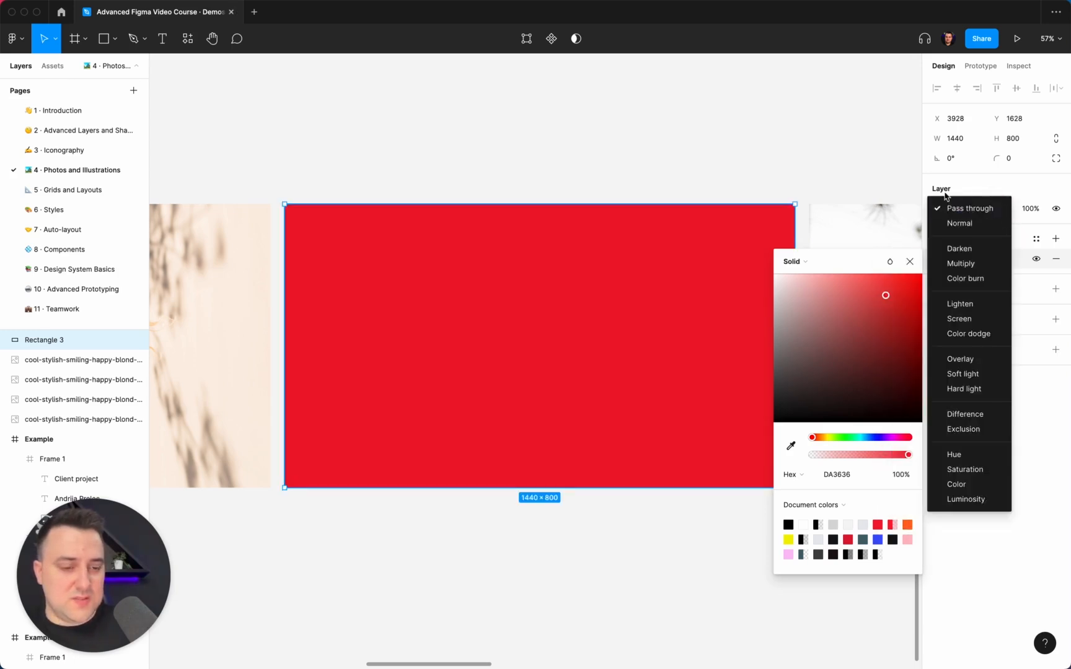
{"action": "left_click", "coordinate": [970, 360]}
{"action": "left_click", "coordinate": [613, 166]}
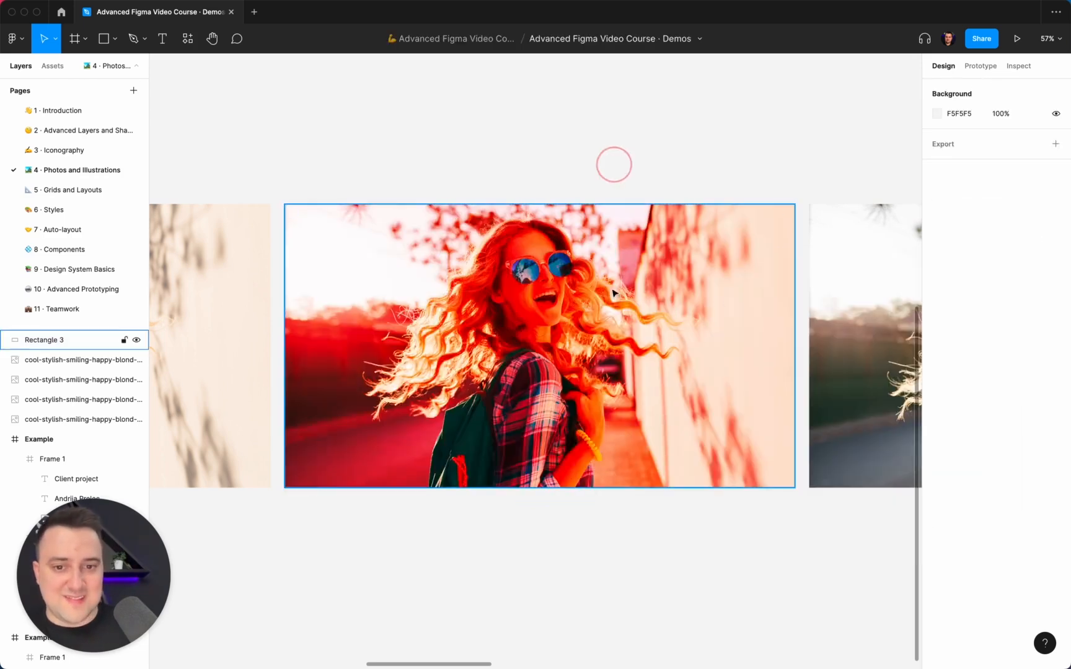
Step: Duplicate the red rectangle in place and change the copy's fill to bright cyan 1CF1FF
{"action": "left_click", "coordinate": [613, 294]}
{"action": "key", "text": "super+d"}
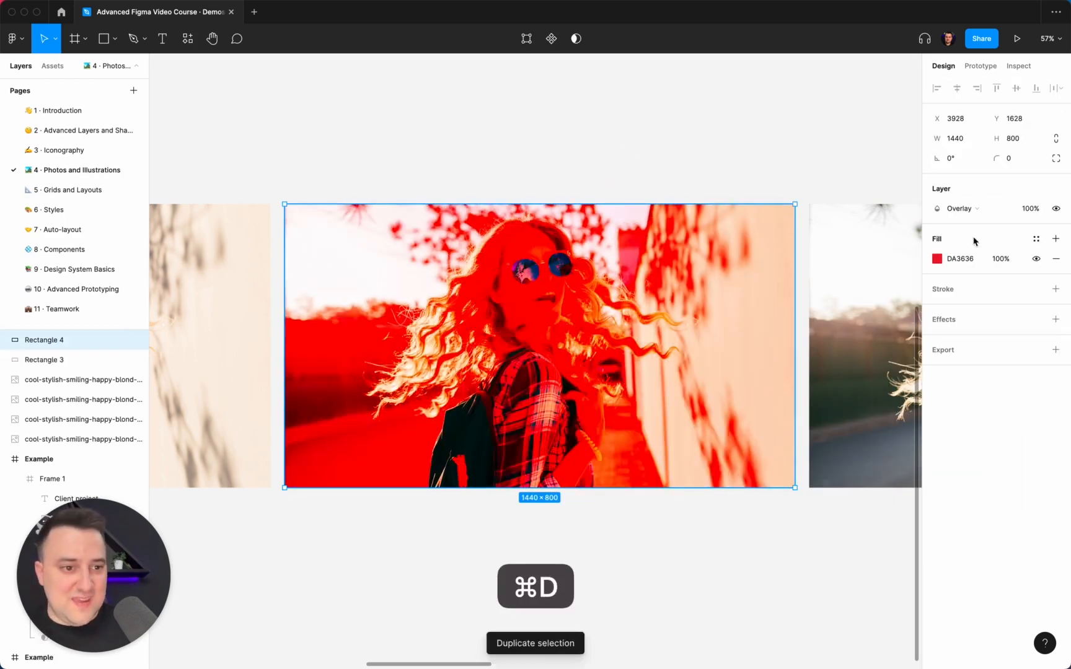
{"action": "left_click", "coordinate": [937, 258]}
{"action": "left_click", "coordinate": [861, 437]}
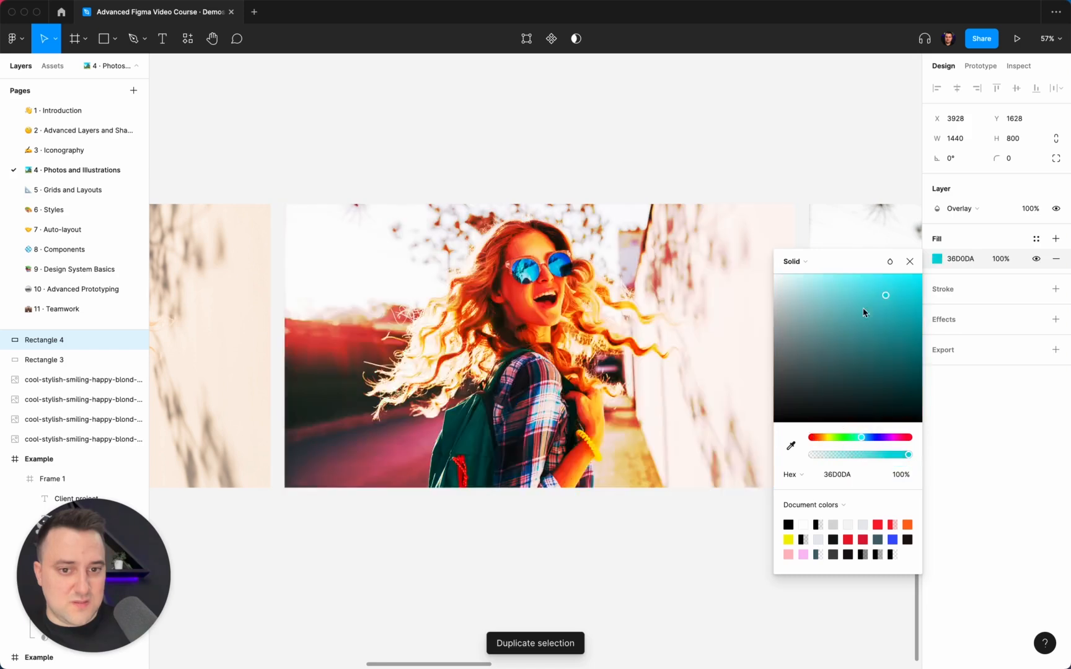
{"action": "left_click", "coordinate": [866, 284]}
{"action": "left_click_drag", "start_coordinate": [866, 284], "coordinate": [906, 264]}
{"action": "left_click", "coordinate": [651, 575]}
Step: Set the layer blend mode of the cyan rectangle to Darken
{"action": "left_click", "coordinate": [647, 480], "text": "super"}
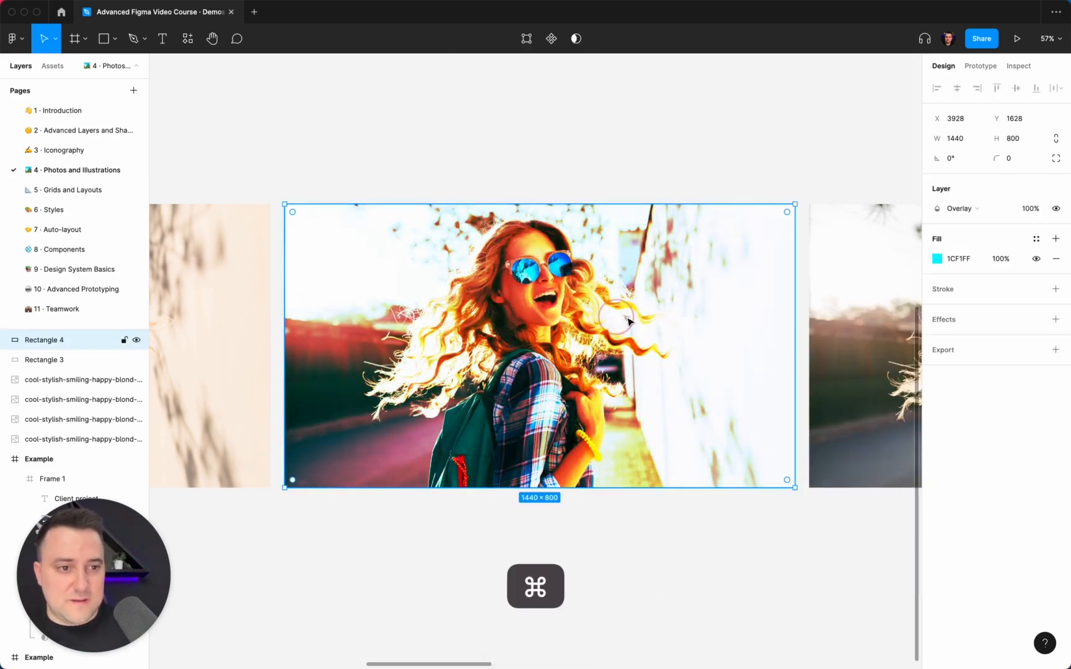
{"action": "left_click", "coordinate": [968, 209]}
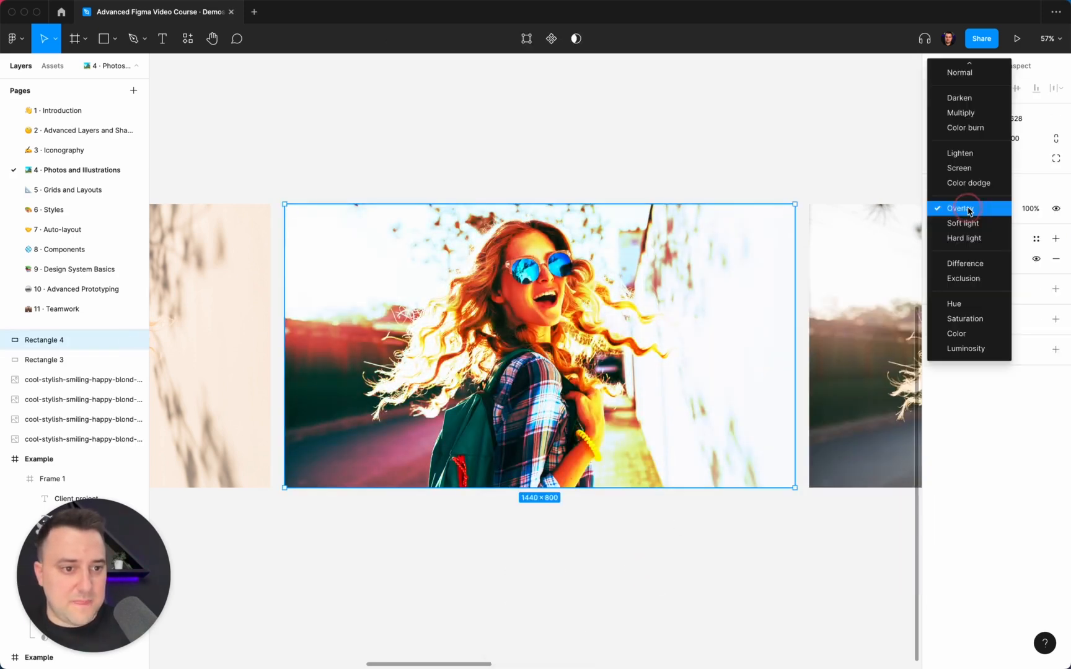
{"action": "left_click", "coordinate": [966, 103]}
Step: Try the Lighten, Screen and Color dodge layer blend modes on the red rectangle beneath the cyan one
{"action": "left_click", "coordinate": [62, 361]}
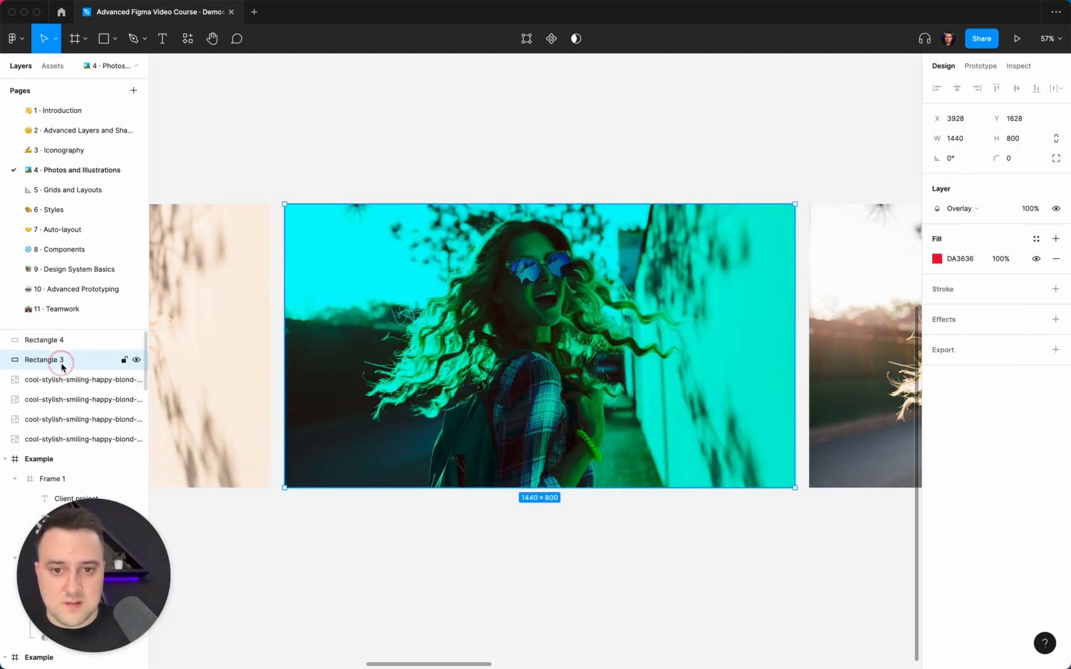
{"action": "left_click", "coordinate": [982, 209]}
{"action": "left_click", "coordinate": [967, 156]}
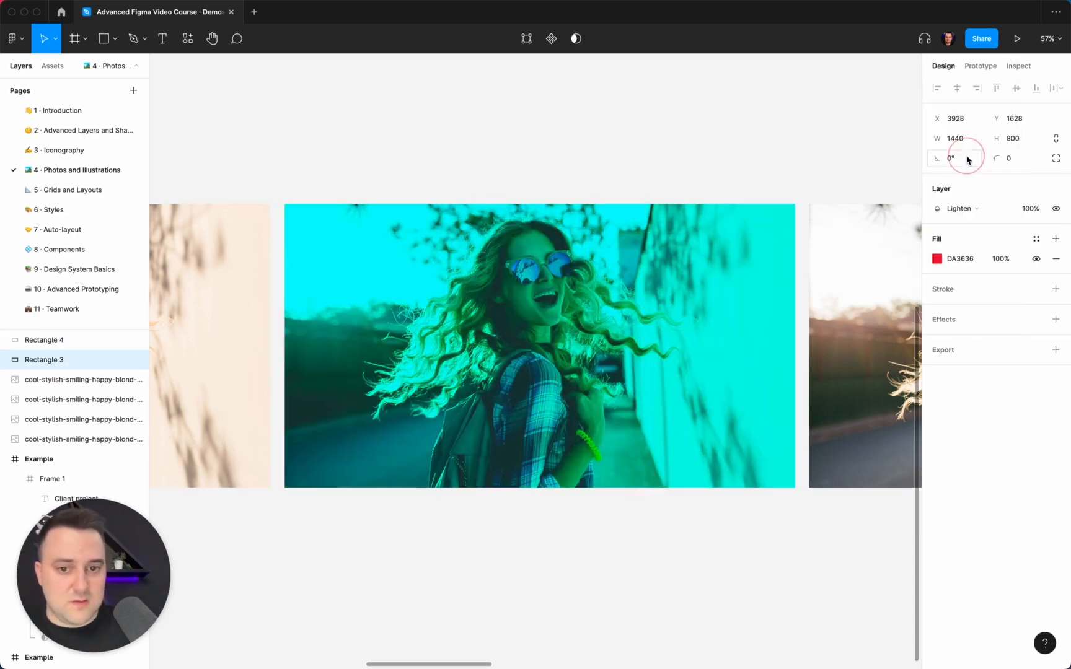
{"action": "left_click", "coordinate": [967, 209]}
{"action": "left_click", "coordinate": [968, 222]}
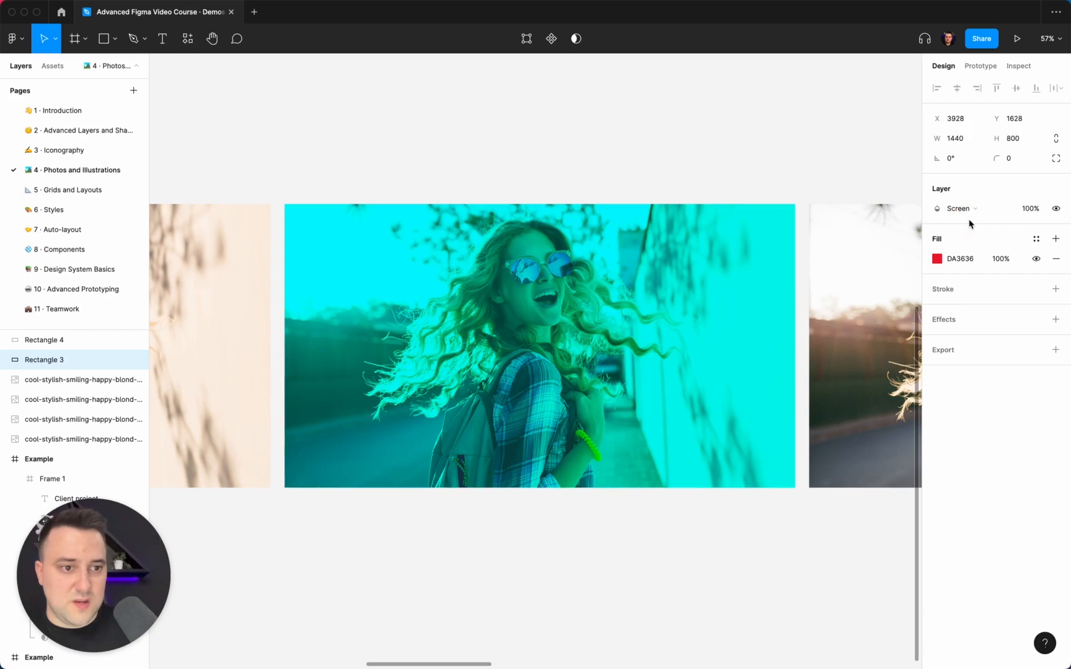
{"action": "left_click", "coordinate": [968, 211]}
{"action": "left_click", "coordinate": [970, 223]}
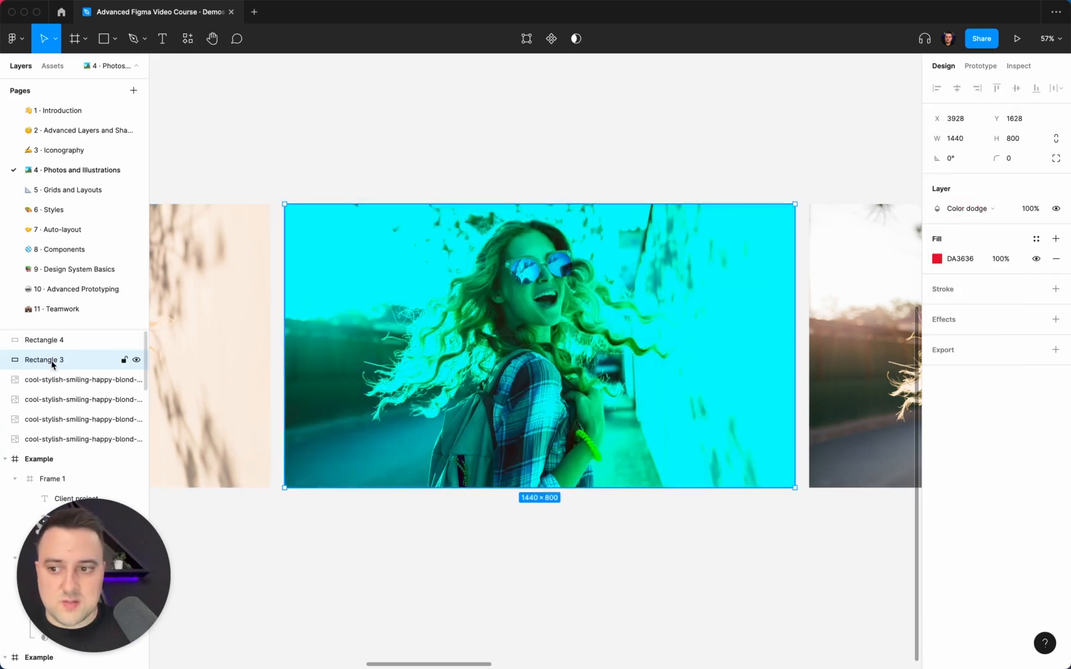
Step: Move the red rectangle above the cyan one and settle on the Screen blend mode after trying Lighten and Color dodge
{"action": "left_click_drag", "start_coordinate": [52, 360], "coordinate": [53, 341]}
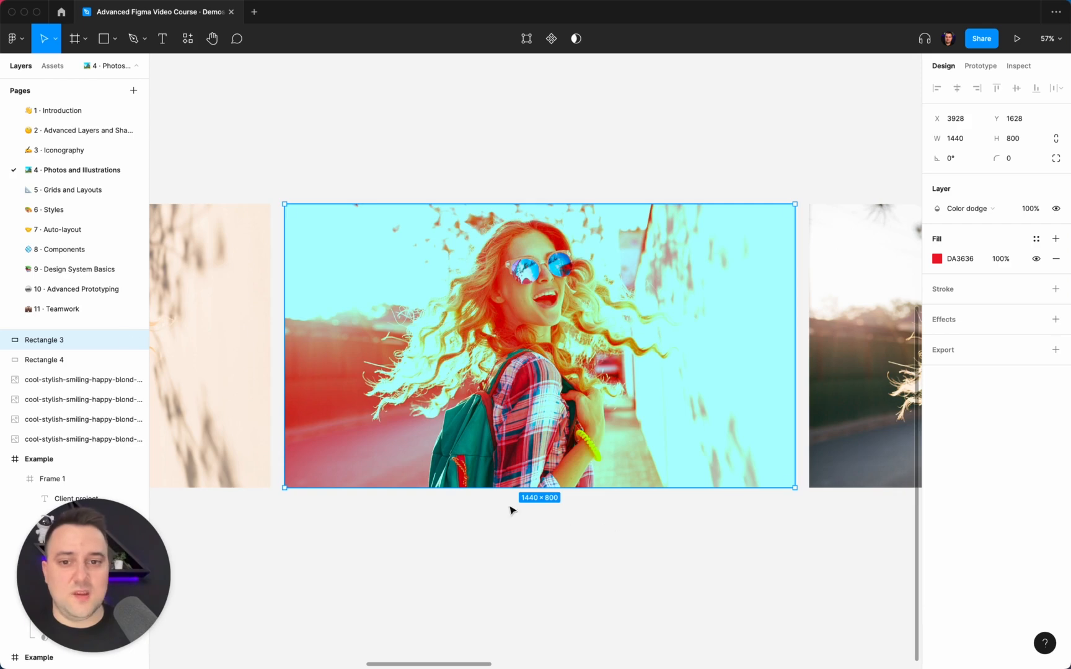
{"action": "left_click", "coordinate": [984, 205]}
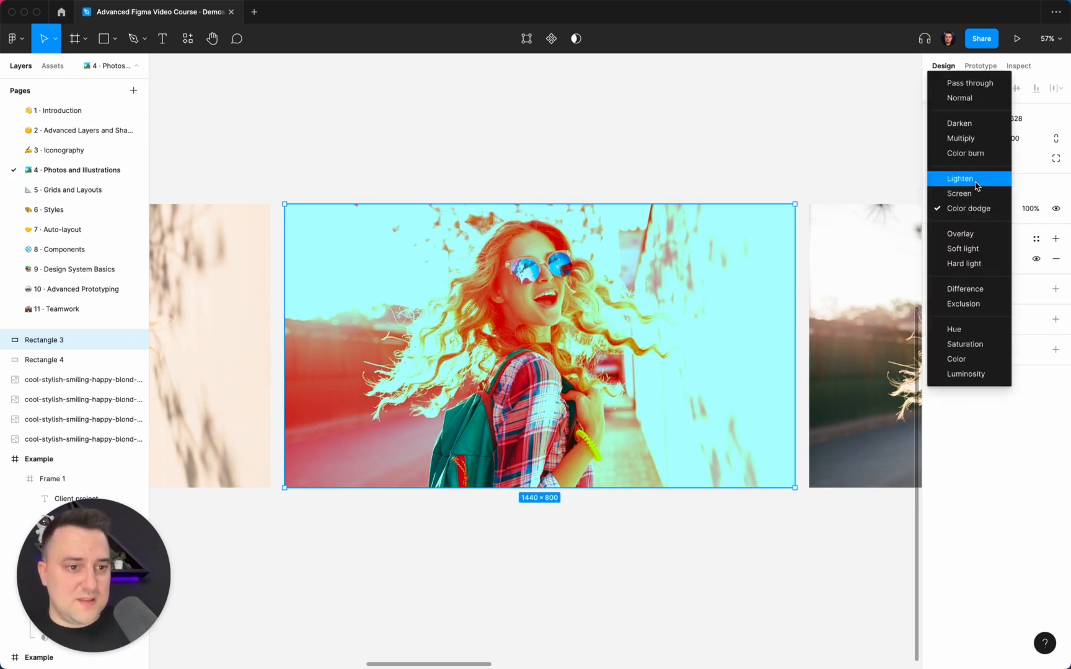
{"action": "left_click", "coordinate": [977, 193]}
{"action": "left_click", "coordinate": [978, 210]}
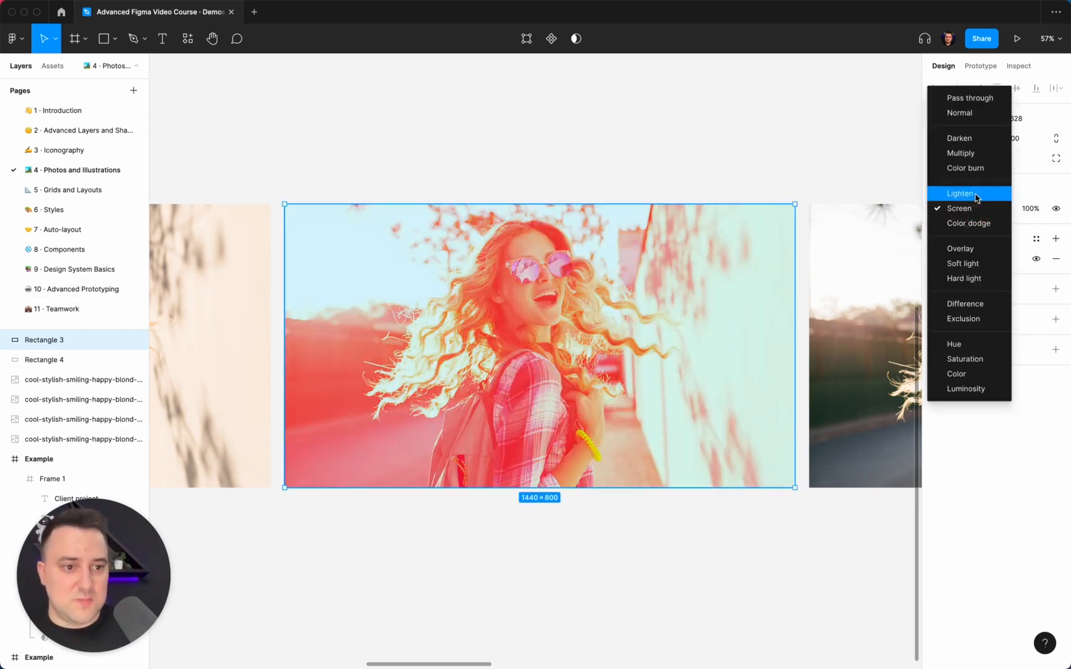
{"action": "left_click", "coordinate": [974, 195]}
{"action": "left_click", "coordinate": [958, 208]}
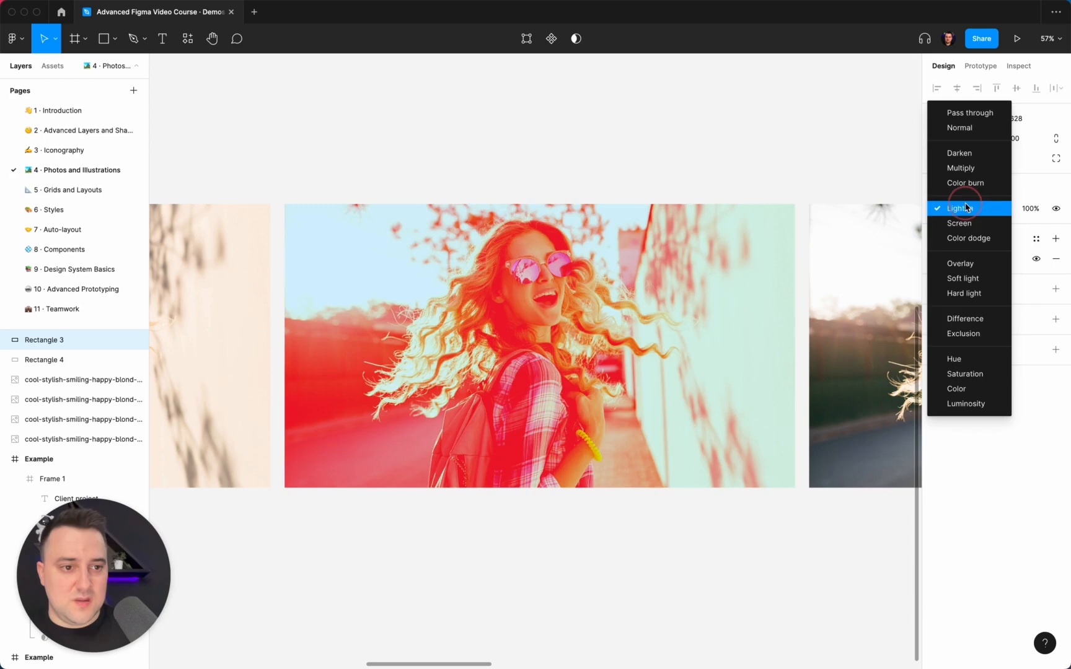
{"action": "left_click", "coordinate": [964, 241]}
{"action": "left_click", "coordinate": [967, 208]}
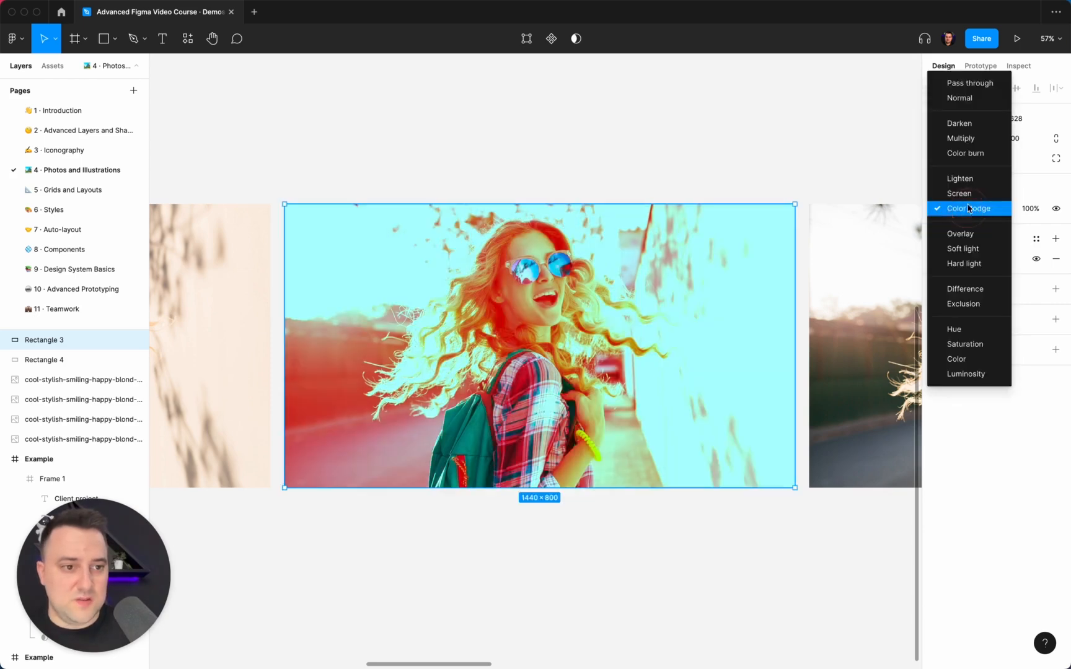
{"action": "left_click", "coordinate": [967, 192]}
Step: Try Multiply, Color burn and Overlay on the cyan rectangle, settle on the Color layer blend mode, and deselect it
{"action": "left_click", "coordinate": [71, 361]}
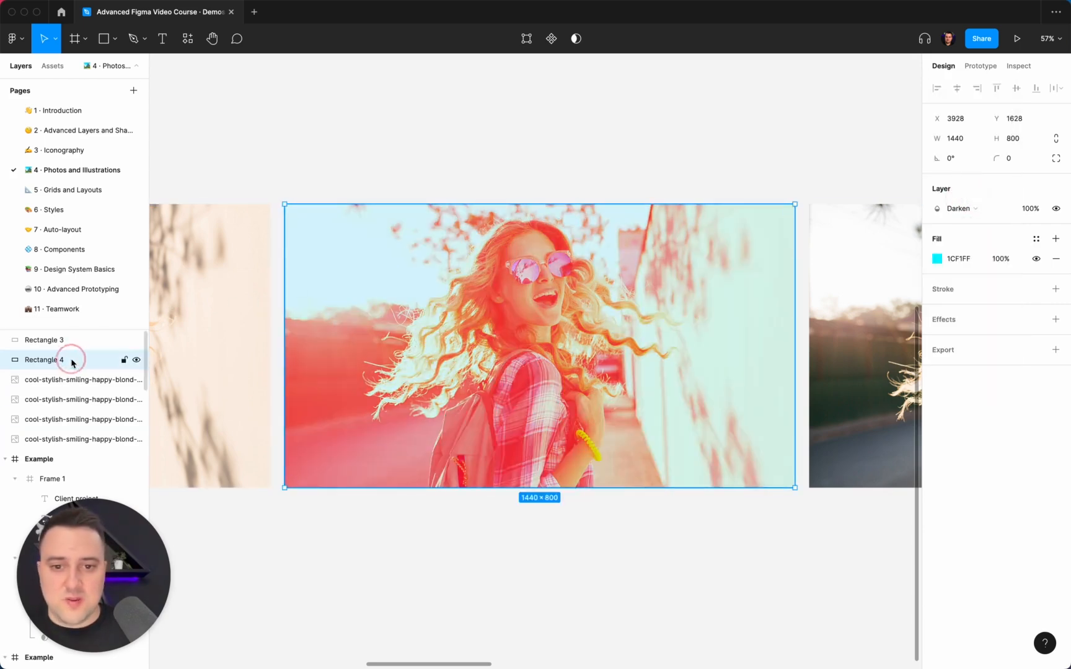
{"action": "left_click", "coordinate": [967, 209]}
{"action": "left_click", "coordinate": [961, 223]}
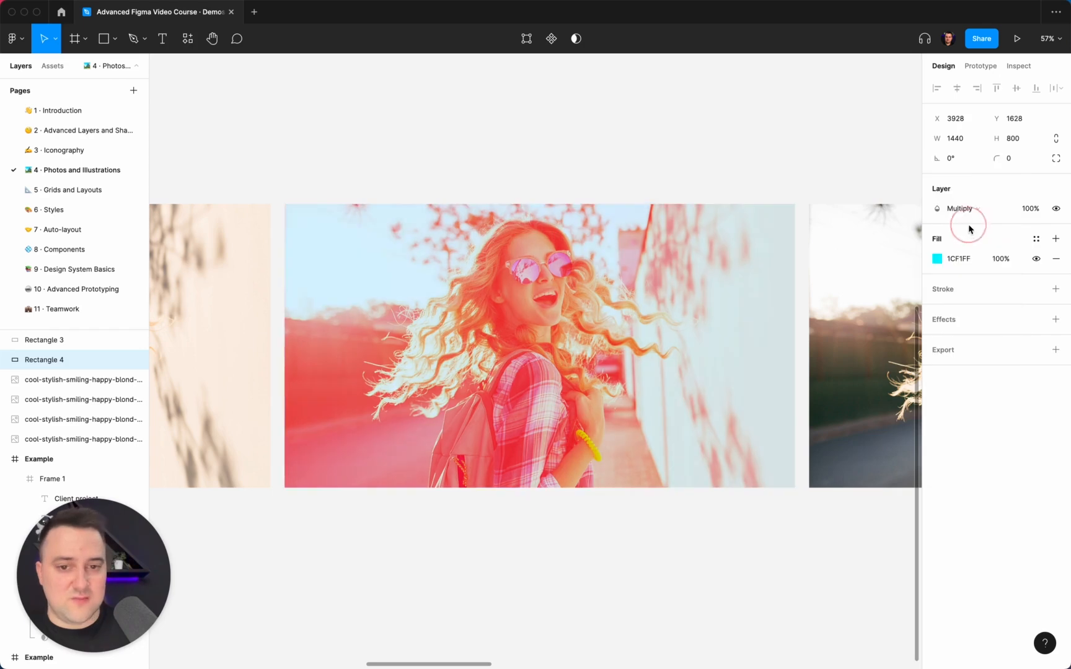
{"action": "left_click", "coordinate": [967, 214]}
{"action": "left_click", "coordinate": [966, 227]}
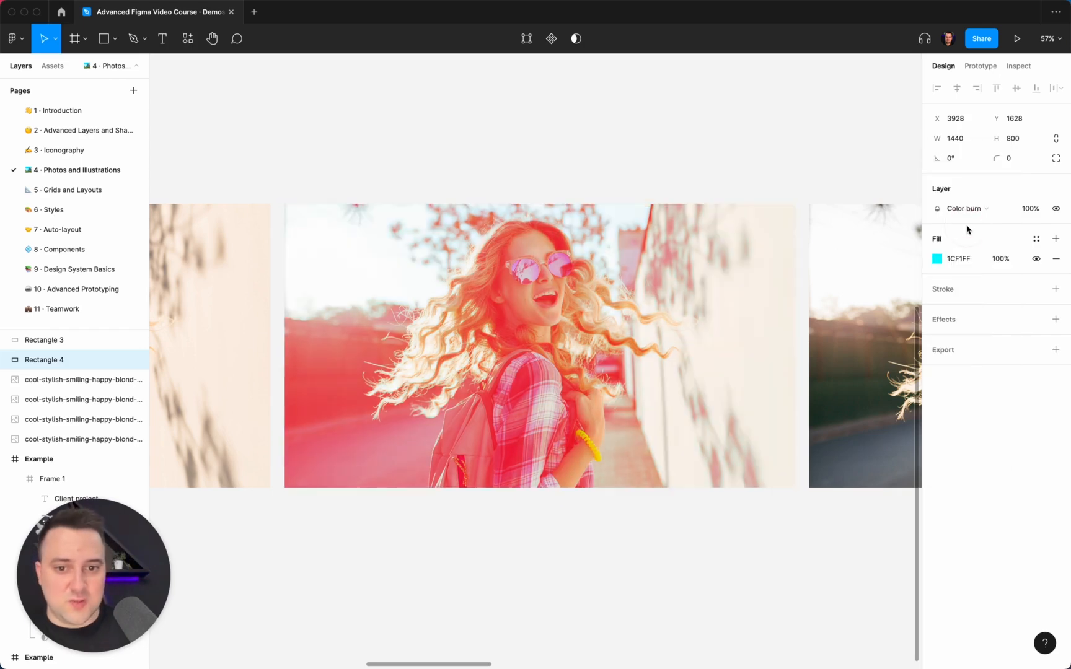
{"action": "left_click", "coordinate": [965, 214]}
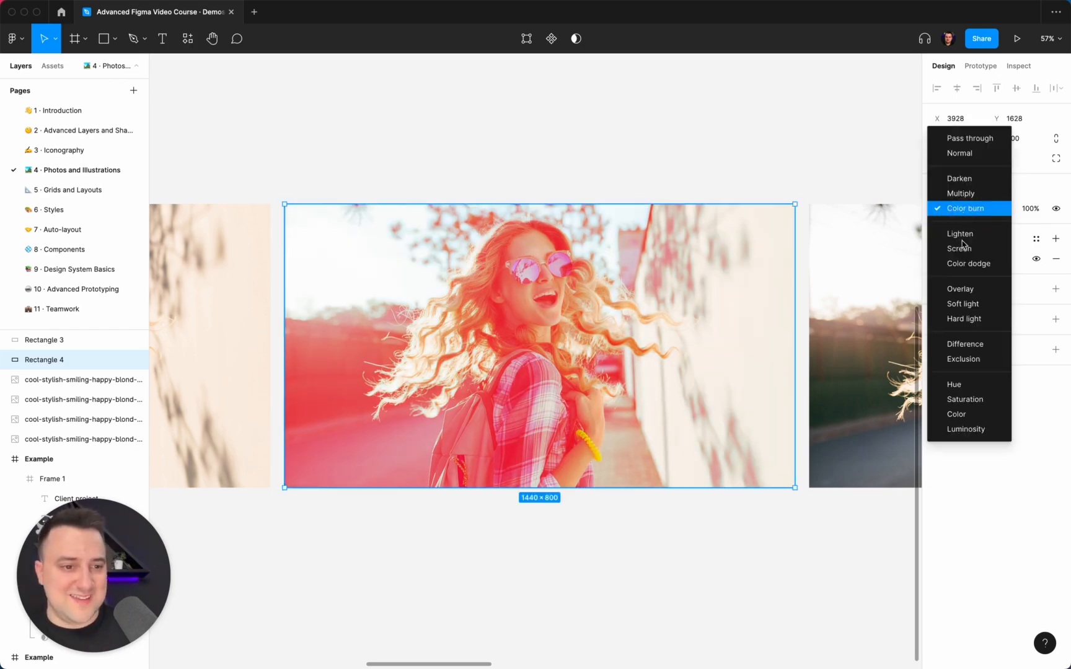
{"action": "left_click", "coordinate": [964, 289]}
{"action": "left_click", "coordinate": [961, 216]}
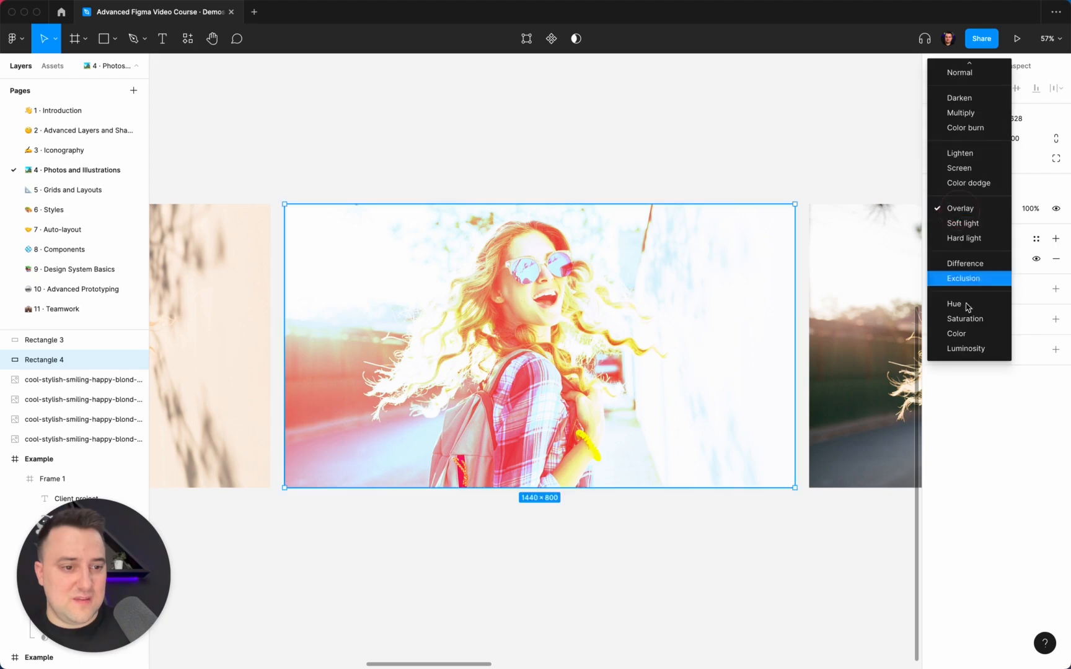
{"action": "left_click", "coordinate": [963, 333]}
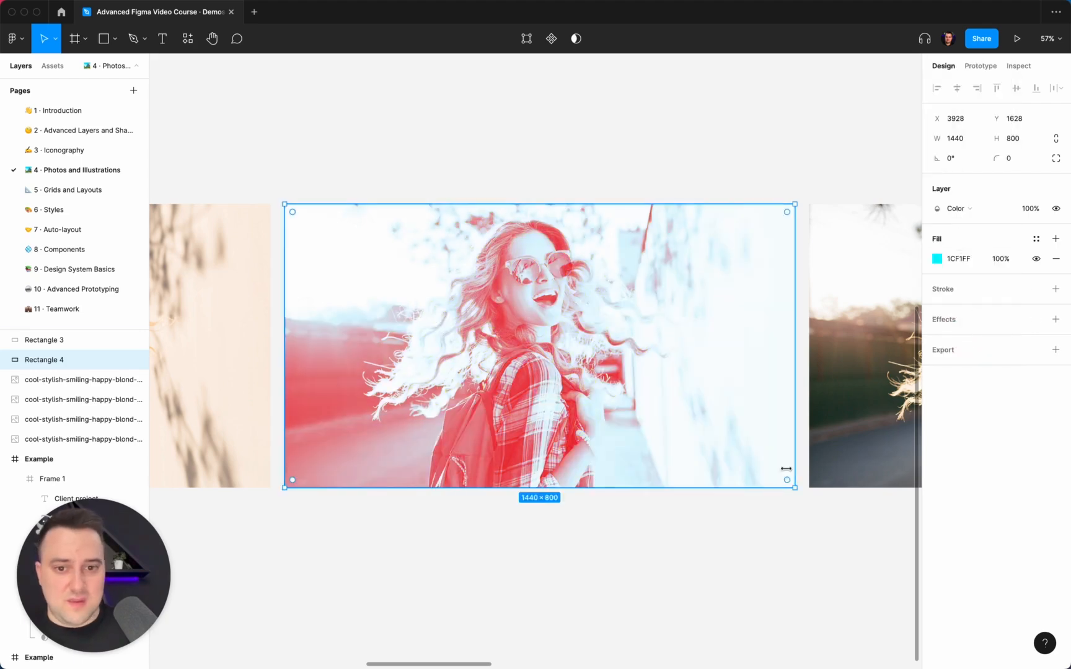
{"action": "left_click", "coordinate": [655, 579]}
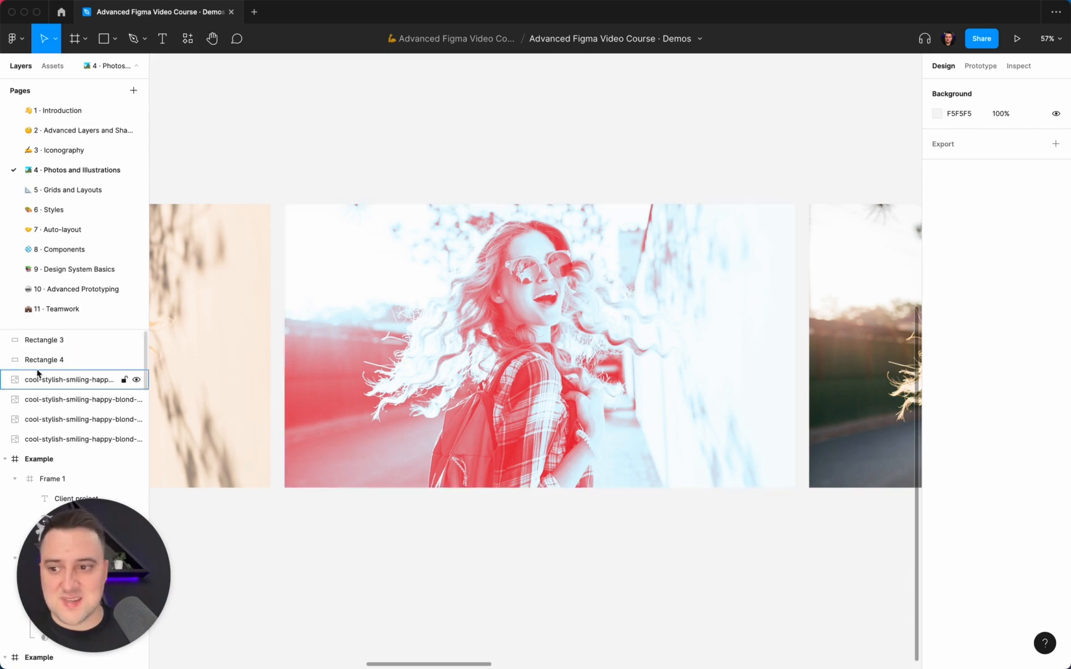
Step: Group the red rectangle, the cyan rectangle and the middle photo beneath them
{"action": "left_click", "coordinate": [69, 357]}
{"action": "left_click", "coordinate": [72, 342]}
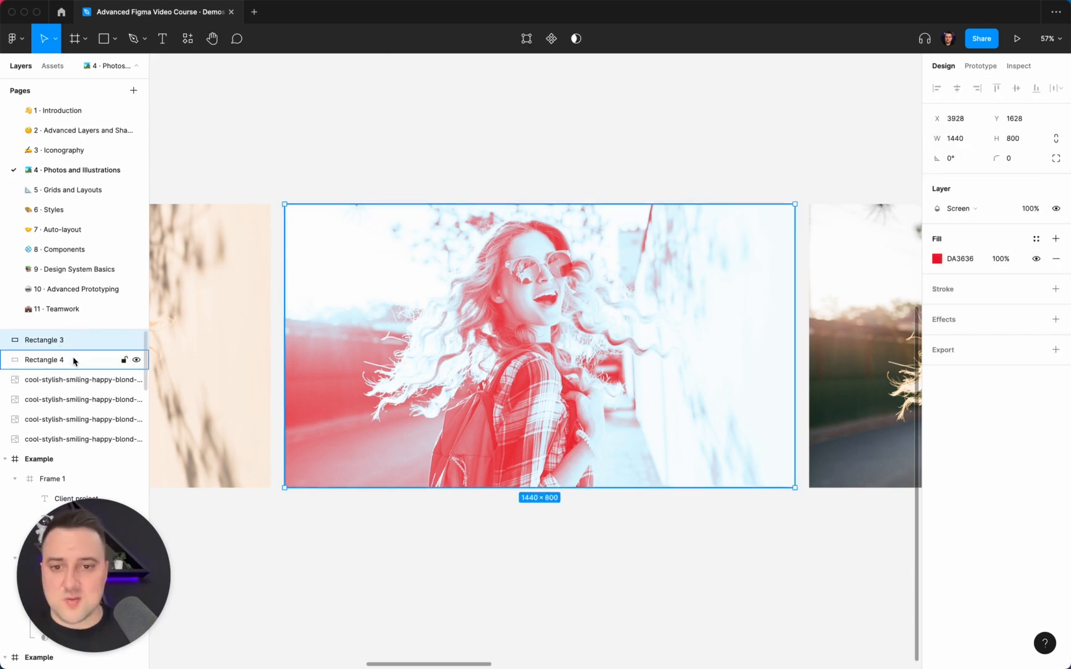
{"action": "left_click", "coordinate": [73, 360]}
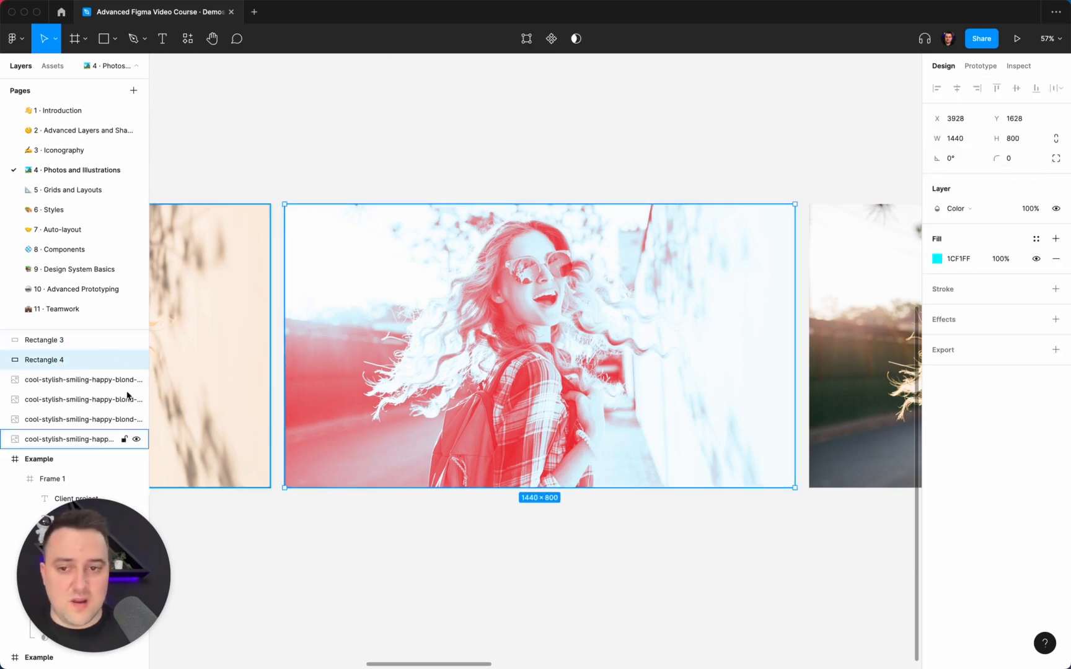
{"action": "left_click", "coordinate": [564, 550]}
{"action": "left_click_drag", "start_coordinate": [689, 548], "coordinate": [465, 278]}
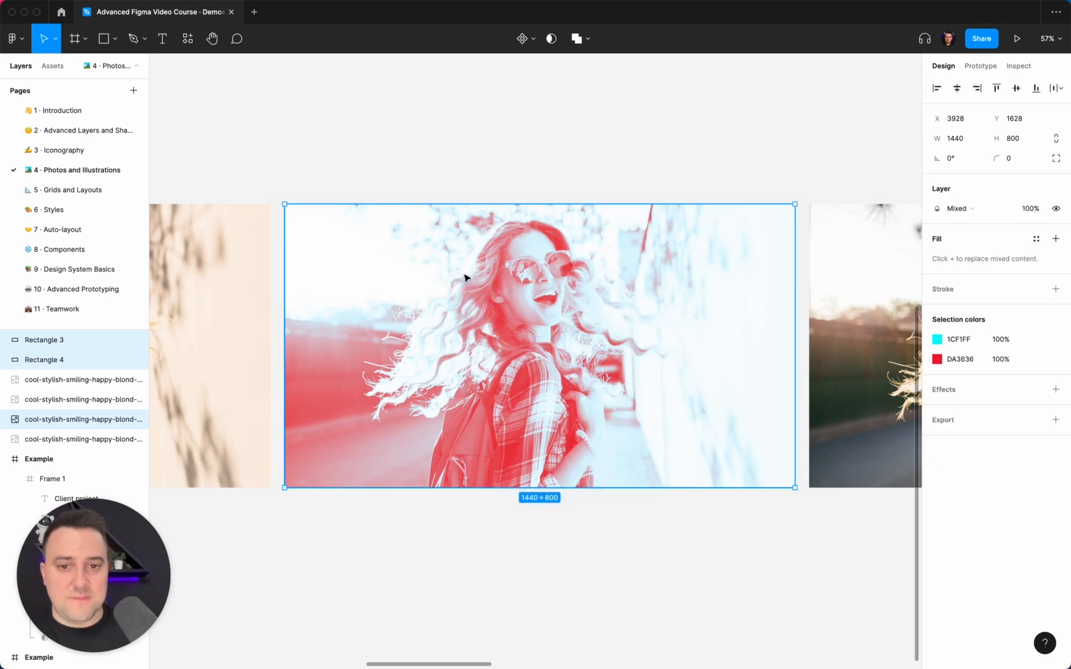
{"action": "key", "text": "super+g"}
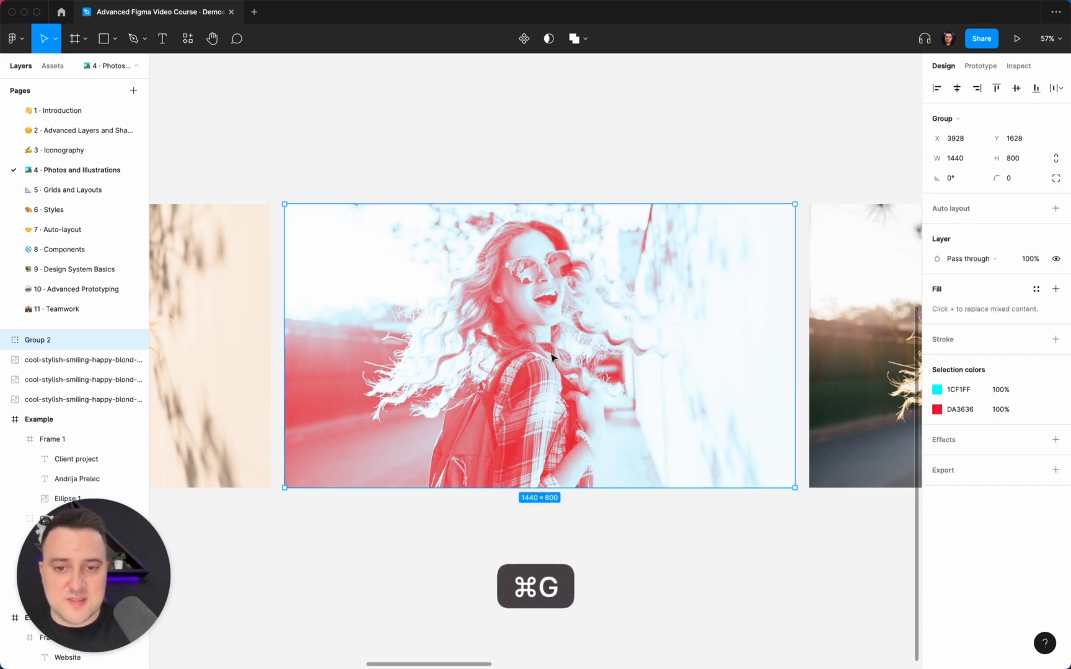
Step: Examine the red and cyan duotone effect on the grouped photo up close
{"action": "left_click", "coordinate": [564, 186]}
{"action": "left_click", "coordinate": [520, 309]}
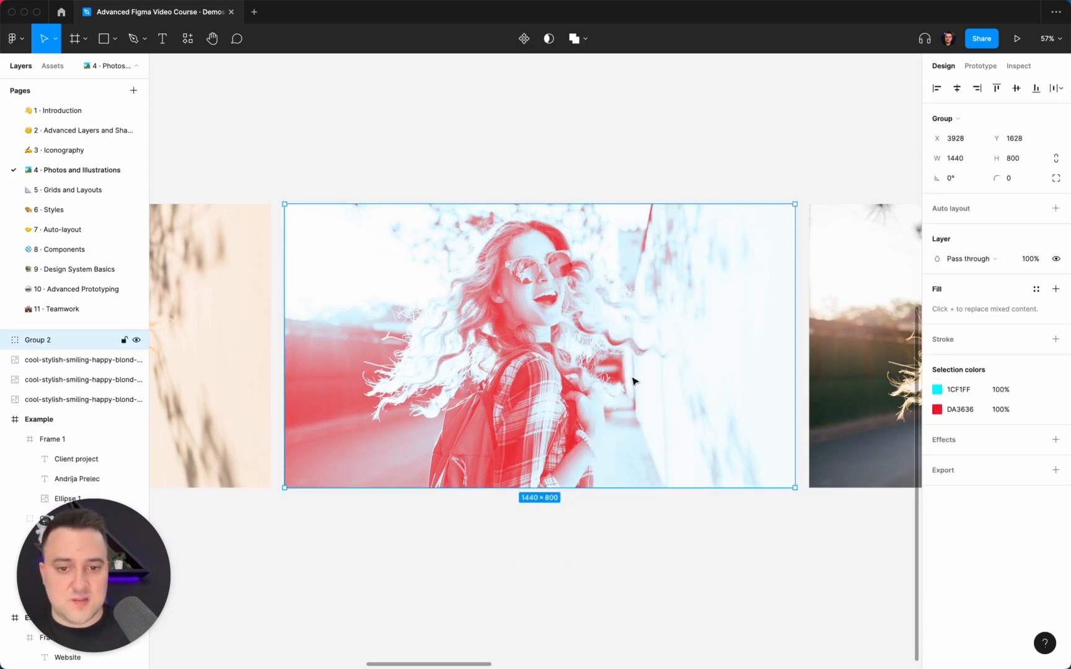
{"action": "scroll", "coordinate": [574, 388], "scroll_direction": "up", "scroll_amount": 10}
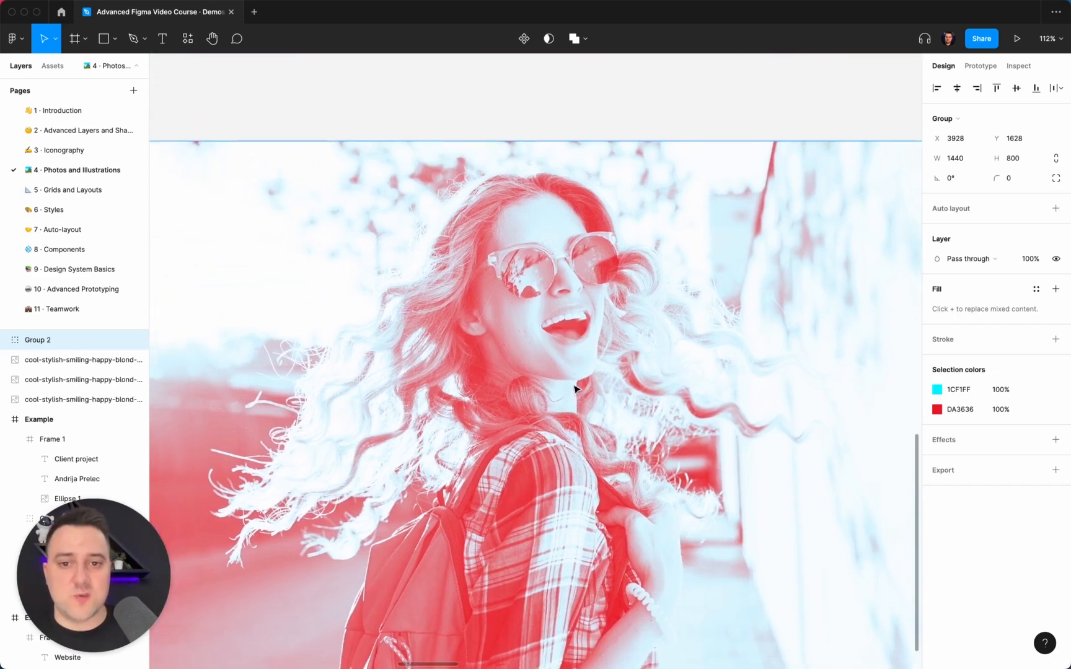
{"action": "scroll", "coordinate": [574, 388], "scroll_direction": "down", "scroll_amount": 5}
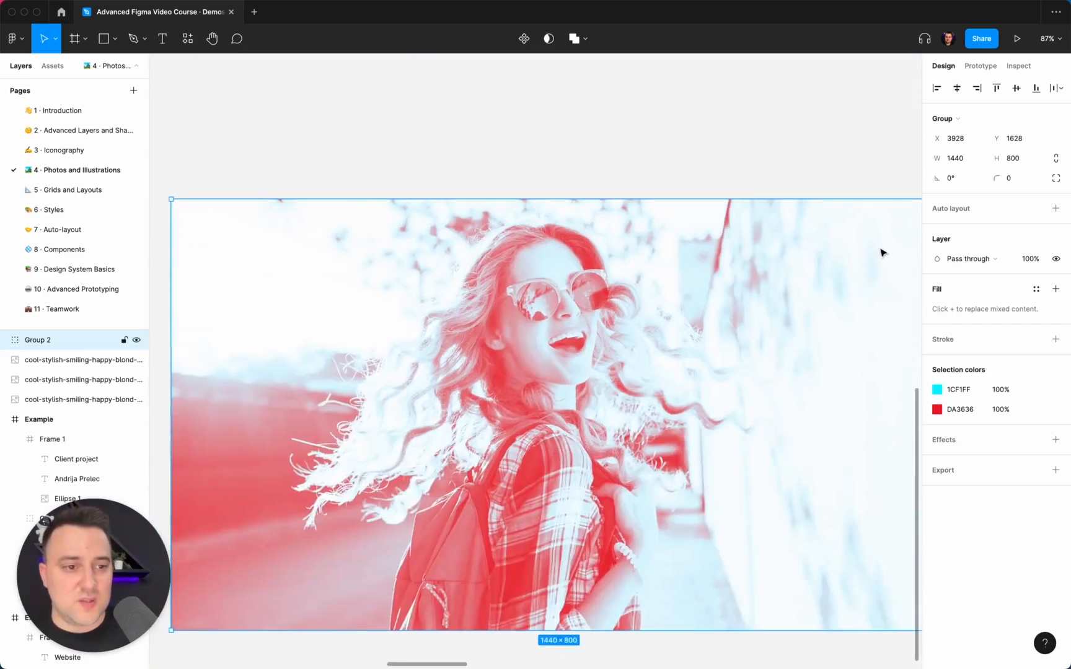
{"action": "scroll", "coordinate": [620, 240], "scroll_direction": "down", "scroll_amount": 1}
{"action": "scroll", "coordinate": [620, 240], "scroll_direction": "right", "scroll_amount": 1}
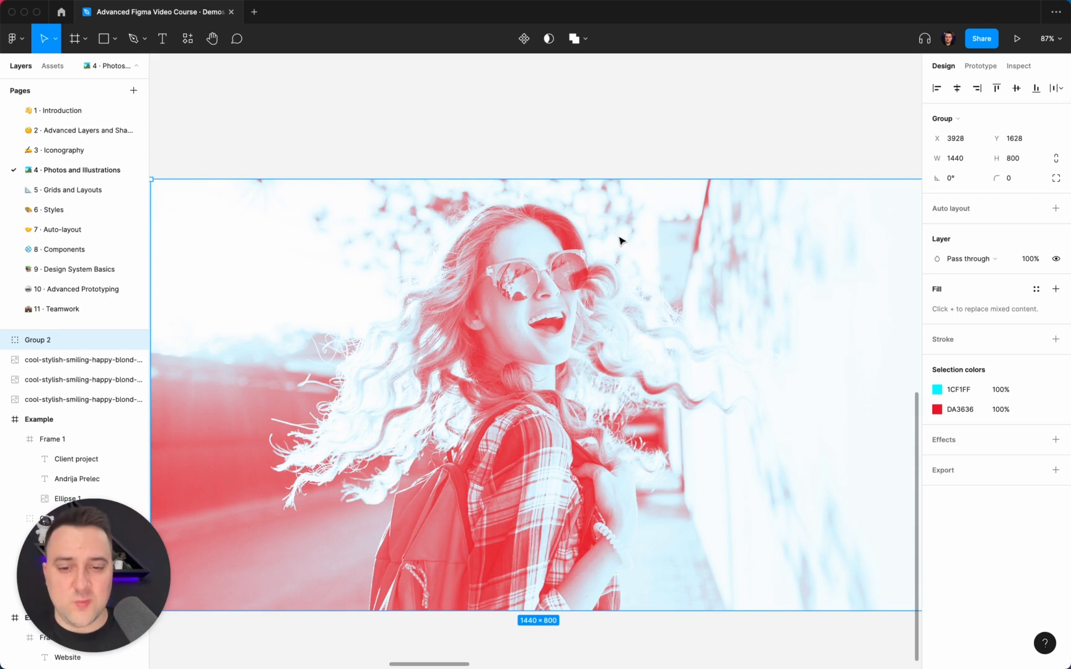
Step: Delete the two unedited photo copies beyond the duotone group and compare the group with the remaining original photo
{"action": "scroll", "coordinate": [619, 241], "scroll_direction": "down", "scroll_amount": 3}
{"action": "scroll", "coordinate": [619, 240], "scroll_direction": "right", "scroll_amount": 3}
{"action": "scroll", "coordinate": [620, 240], "scroll_direction": "down", "scroll_amount": 5}
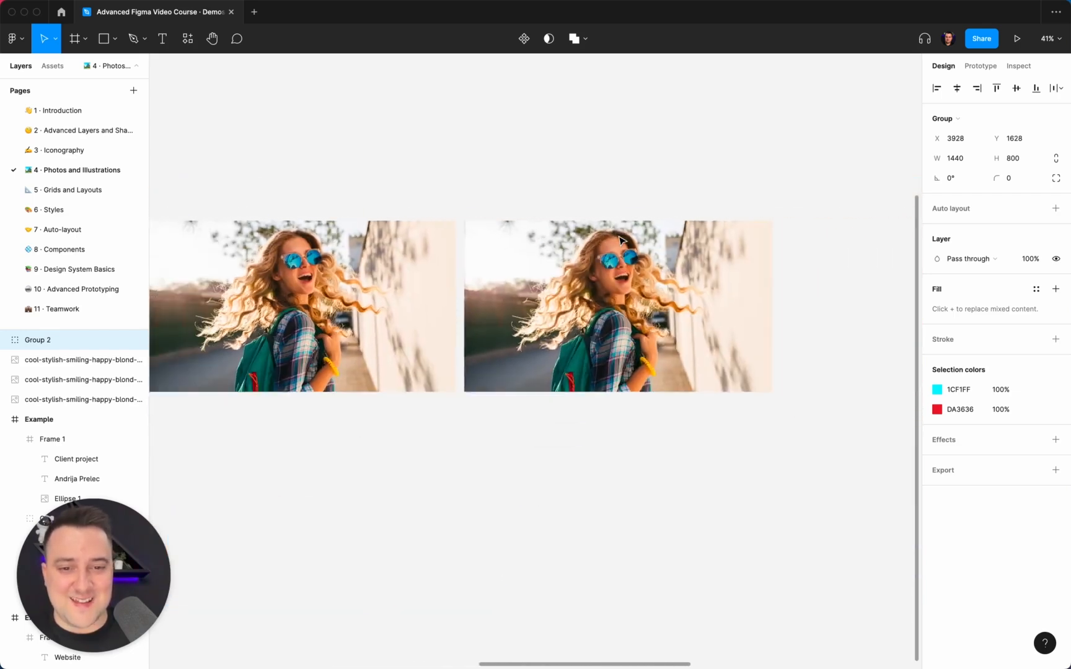
{"action": "scroll", "coordinate": [567, 322], "scroll_direction": "left", "scroll_amount": 3}
{"action": "left_click_drag", "start_coordinate": [738, 368], "coordinate": [542, 314]}
{"action": "key", "text": "Delete"}
{"action": "scroll", "coordinate": [542, 314], "scroll_direction": "left", "scroll_amount": 5}
{"action": "scroll", "coordinate": [543, 314], "scroll_direction": "up", "scroll_amount": 5}
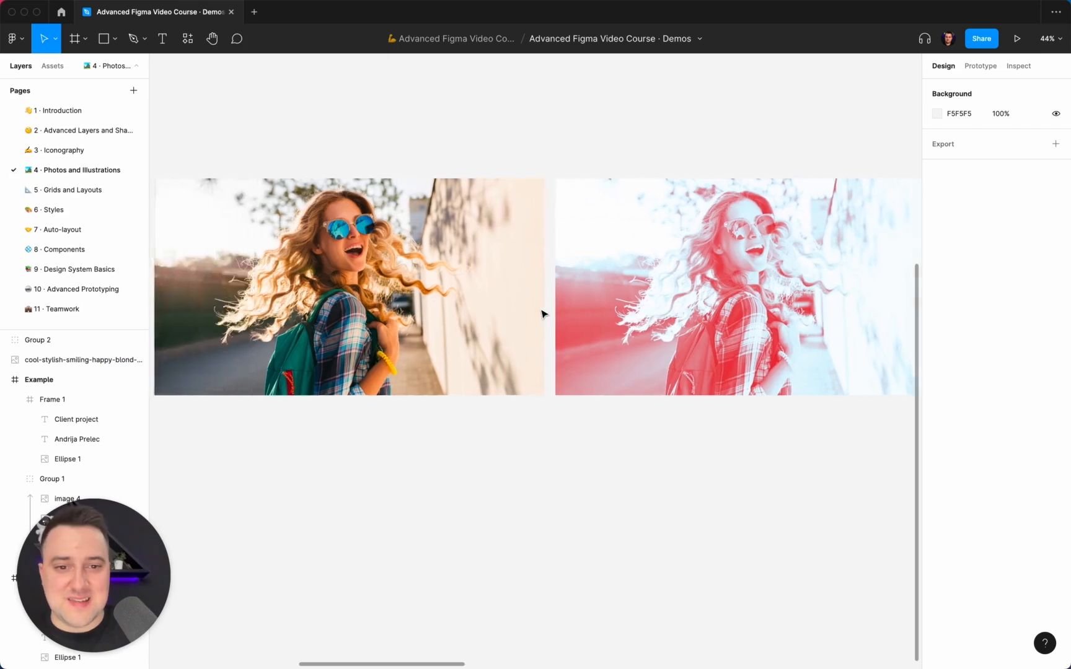
{"action": "scroll", "coordinate": [541, 314], "scroll_direction": "left", "scroll_amount": 3}
{"action": "scroll", "coordinate": [541, 315], "scroll_direction": "right", "scroll_amount": 6}
{"action": "scroll", "coordinate": [541, 314], "scroll_direction": "up", "scroll_amount": 1}
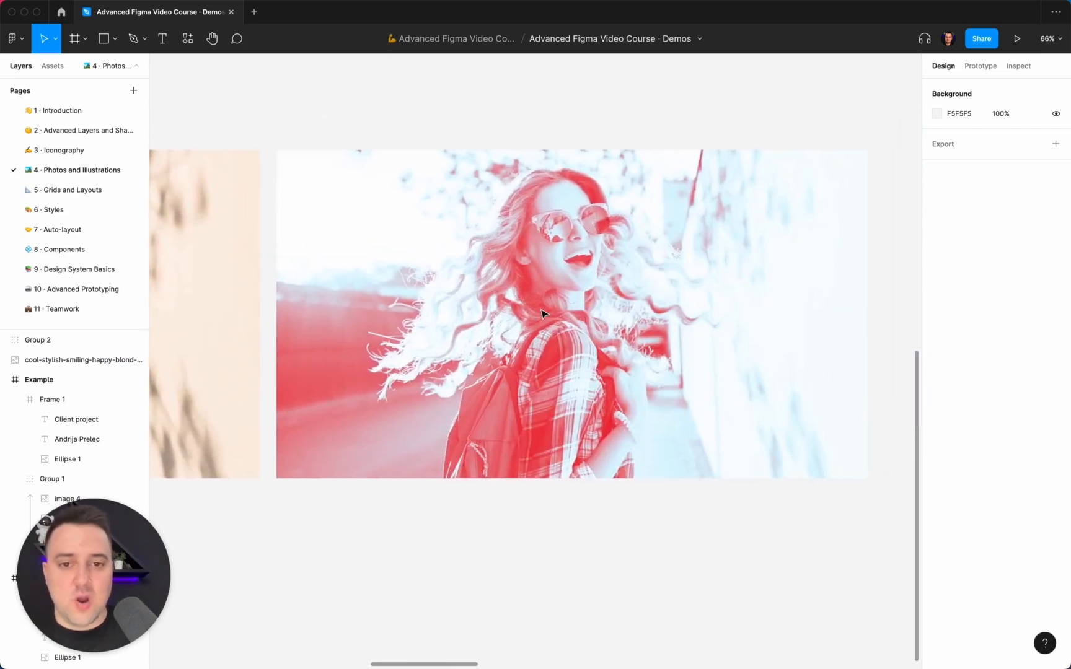